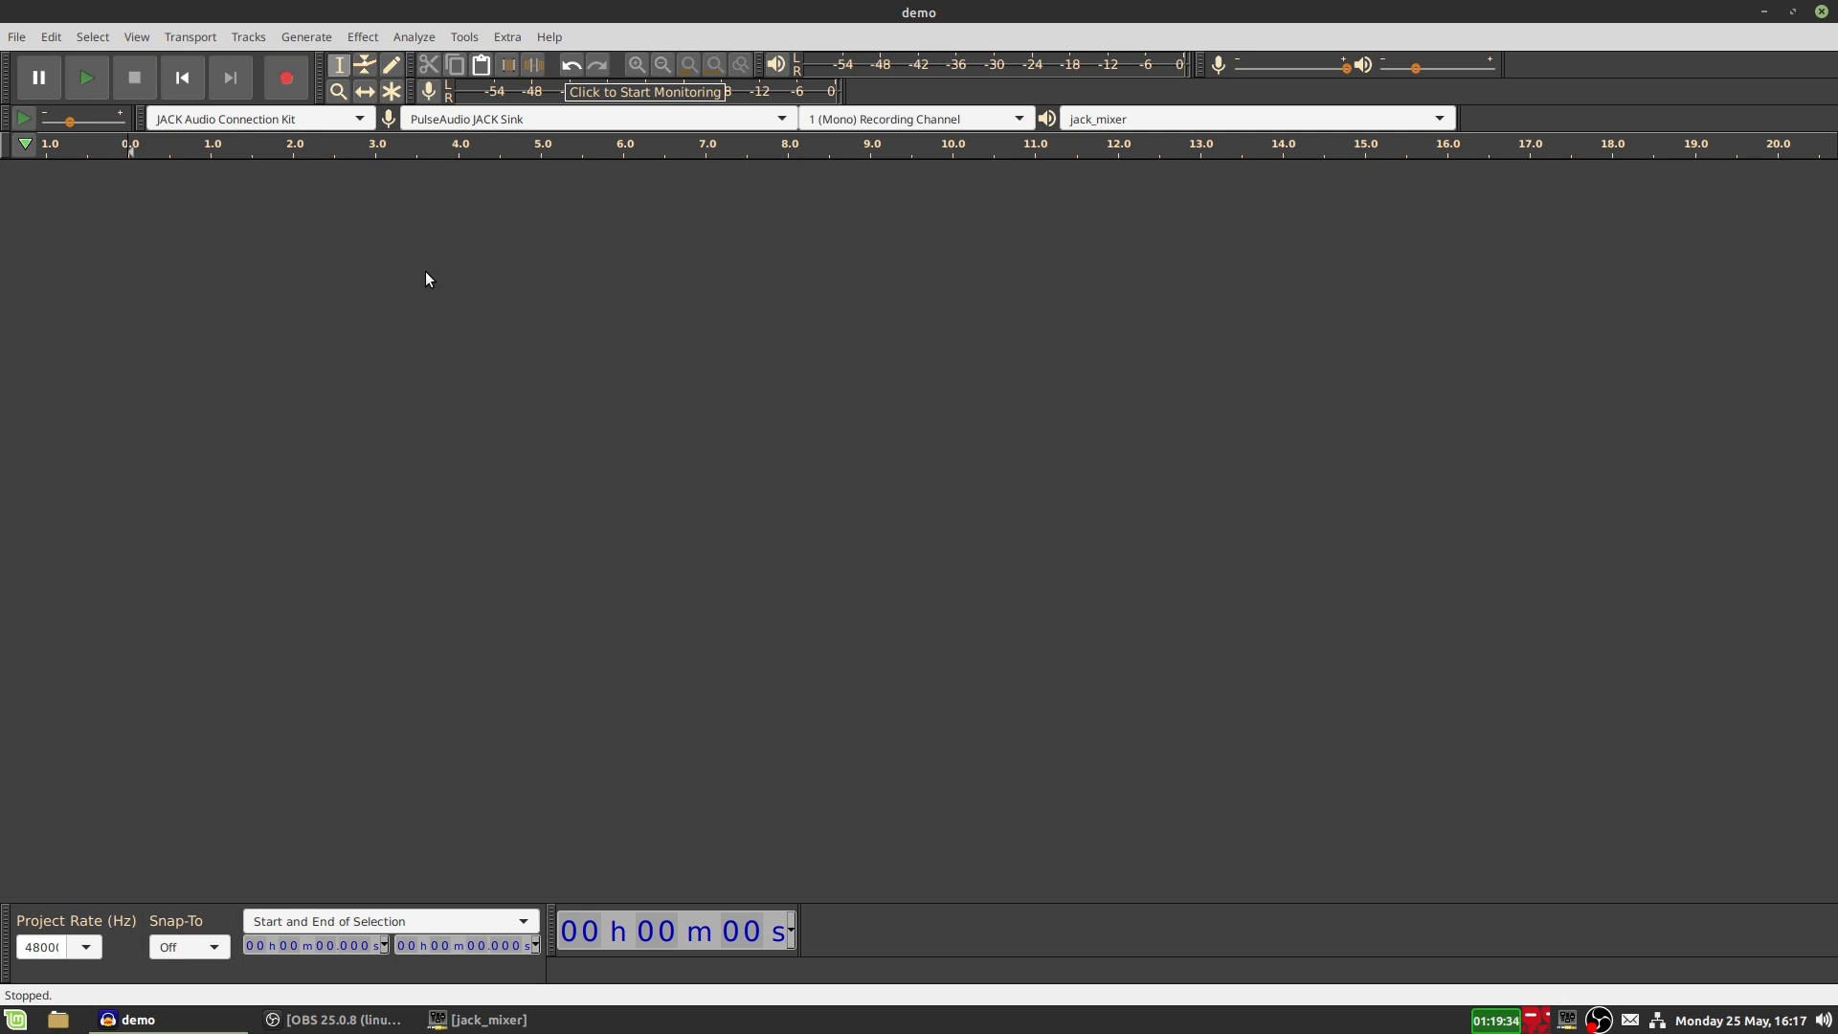
Step: Import the demo audio file into the empty project and enlarge its track to roughly four times the height
click(16, 36)
mouse_move(90, 232)
click(237, 232)
double_click(674, 268)
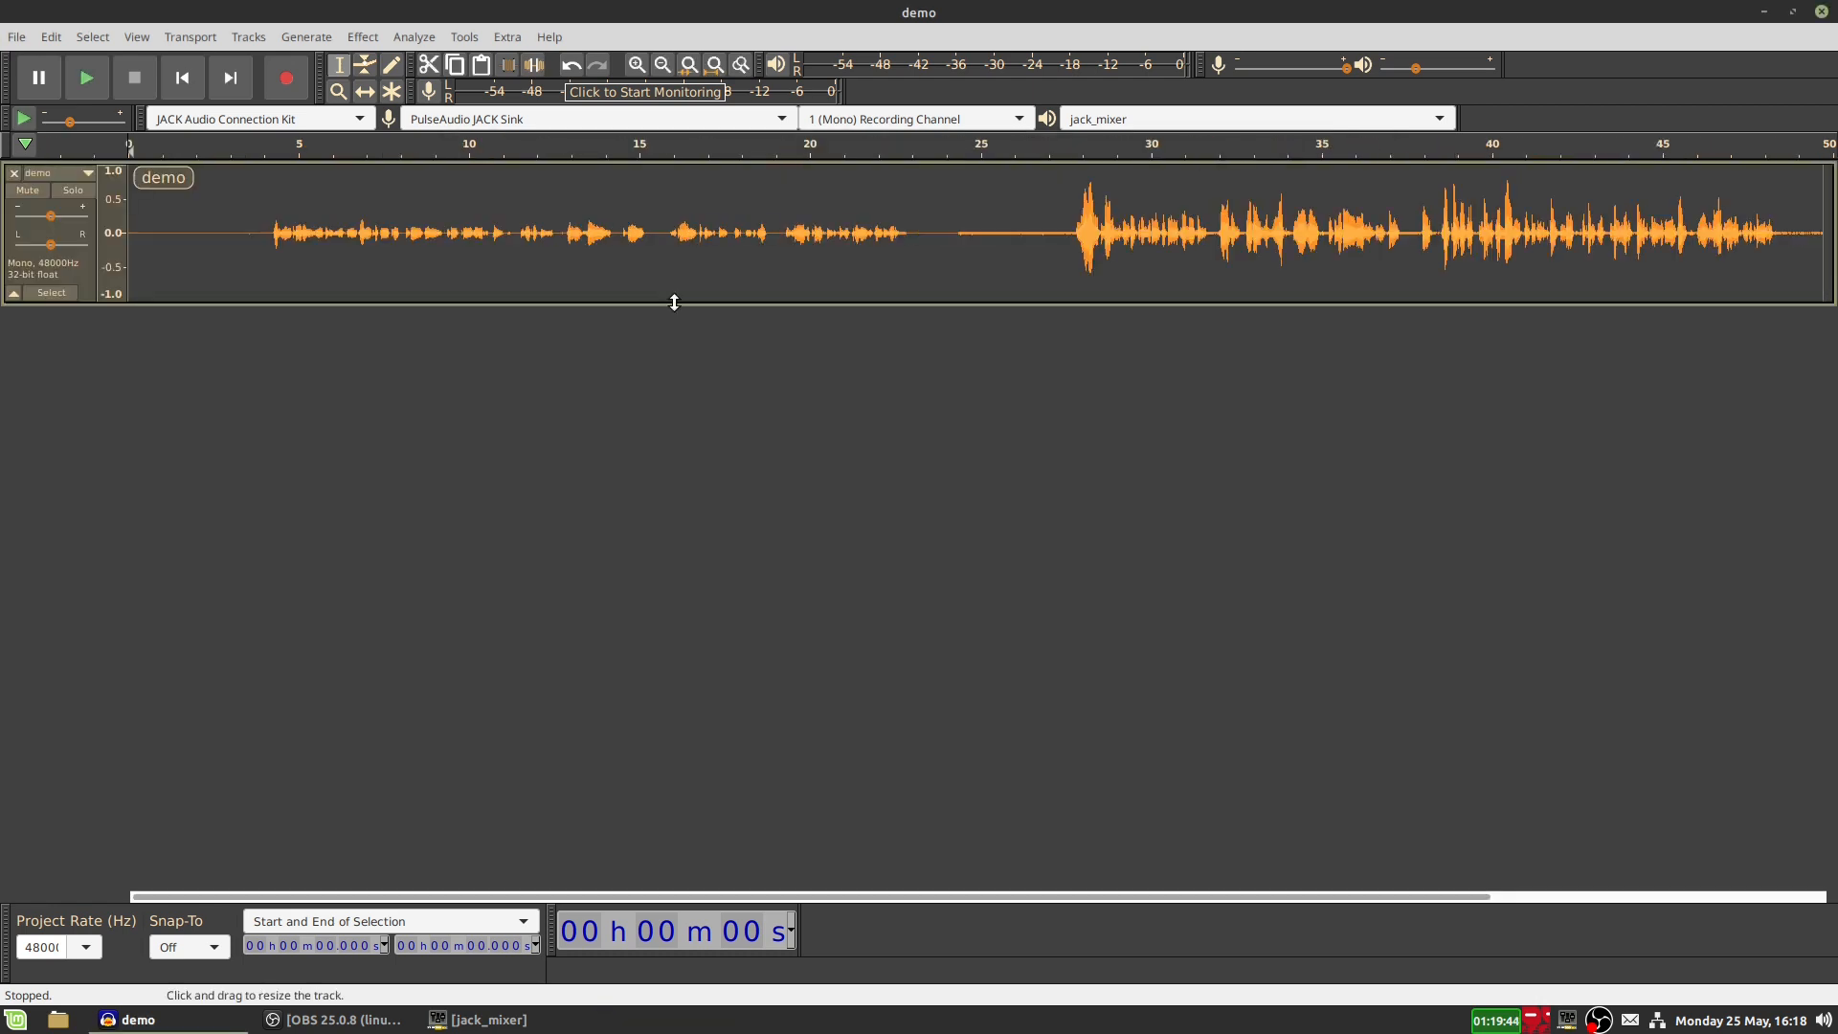
drag(673, 615, 672, 681)
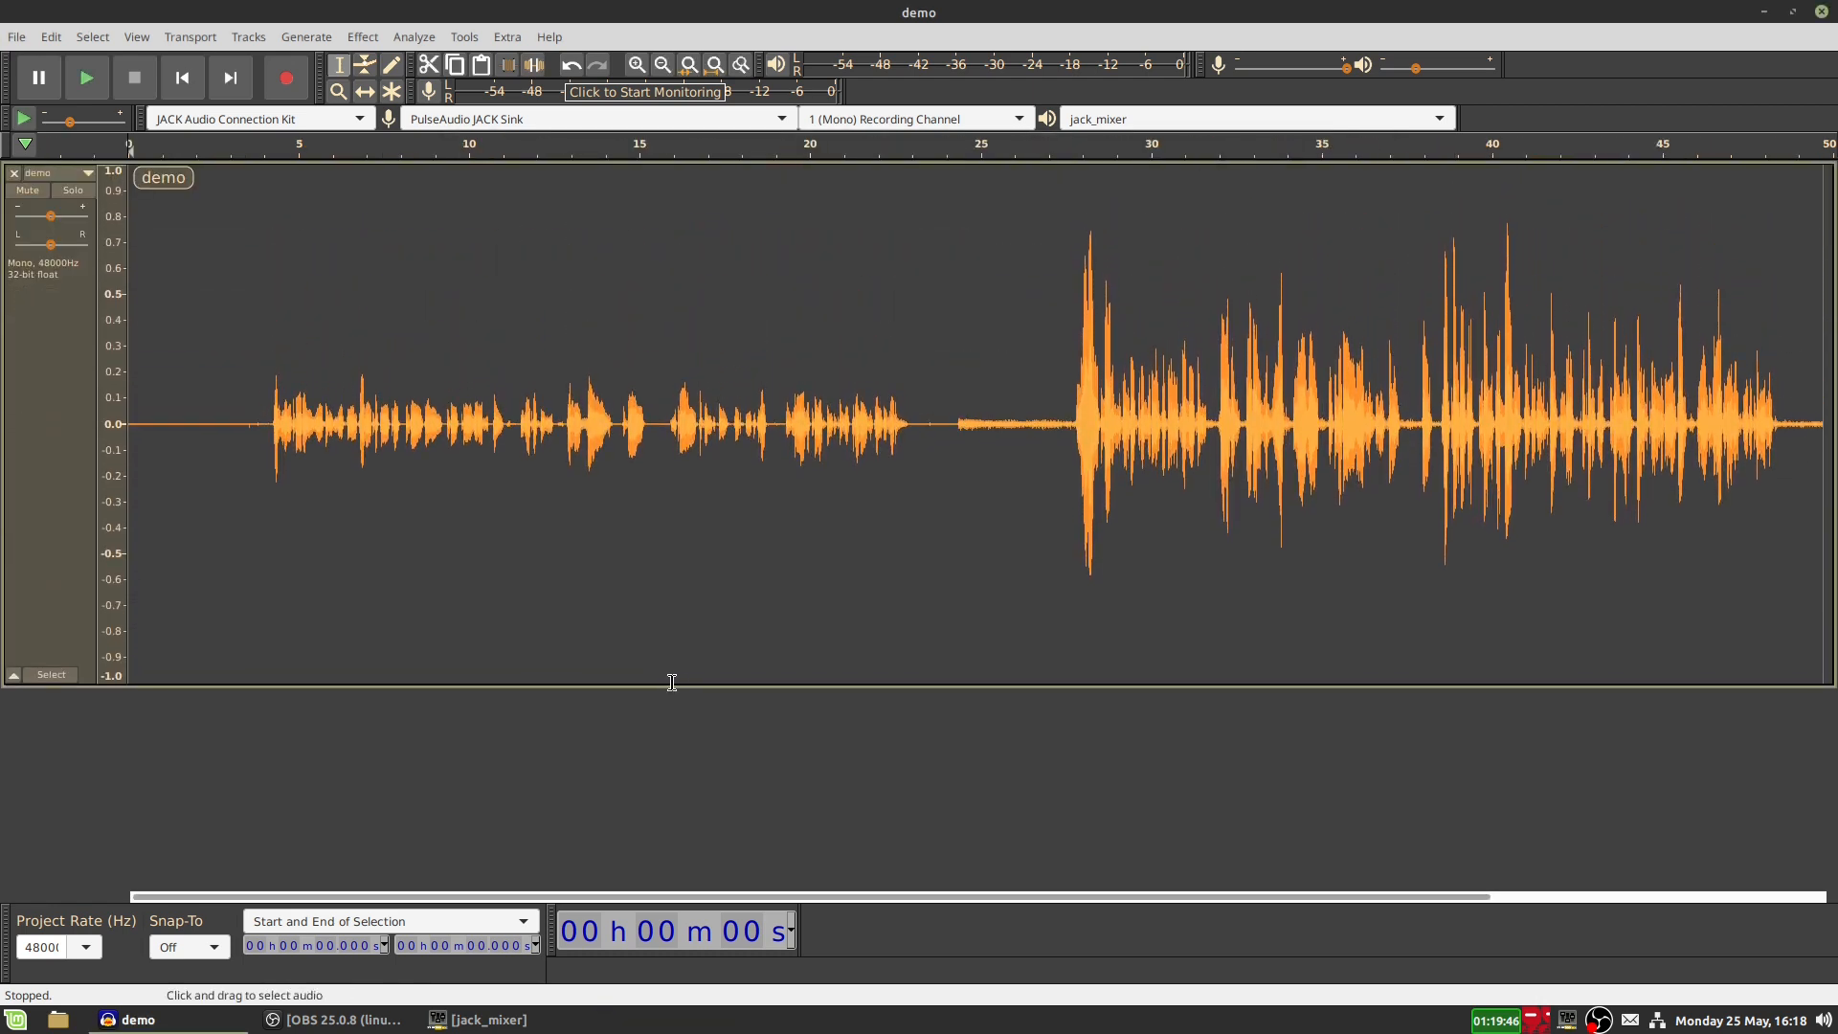
Step: Compare the quieter first recording, the louder second recording and the noise stretch before the second voice by selecting each in turn
drag(951, 411, 174, 388)
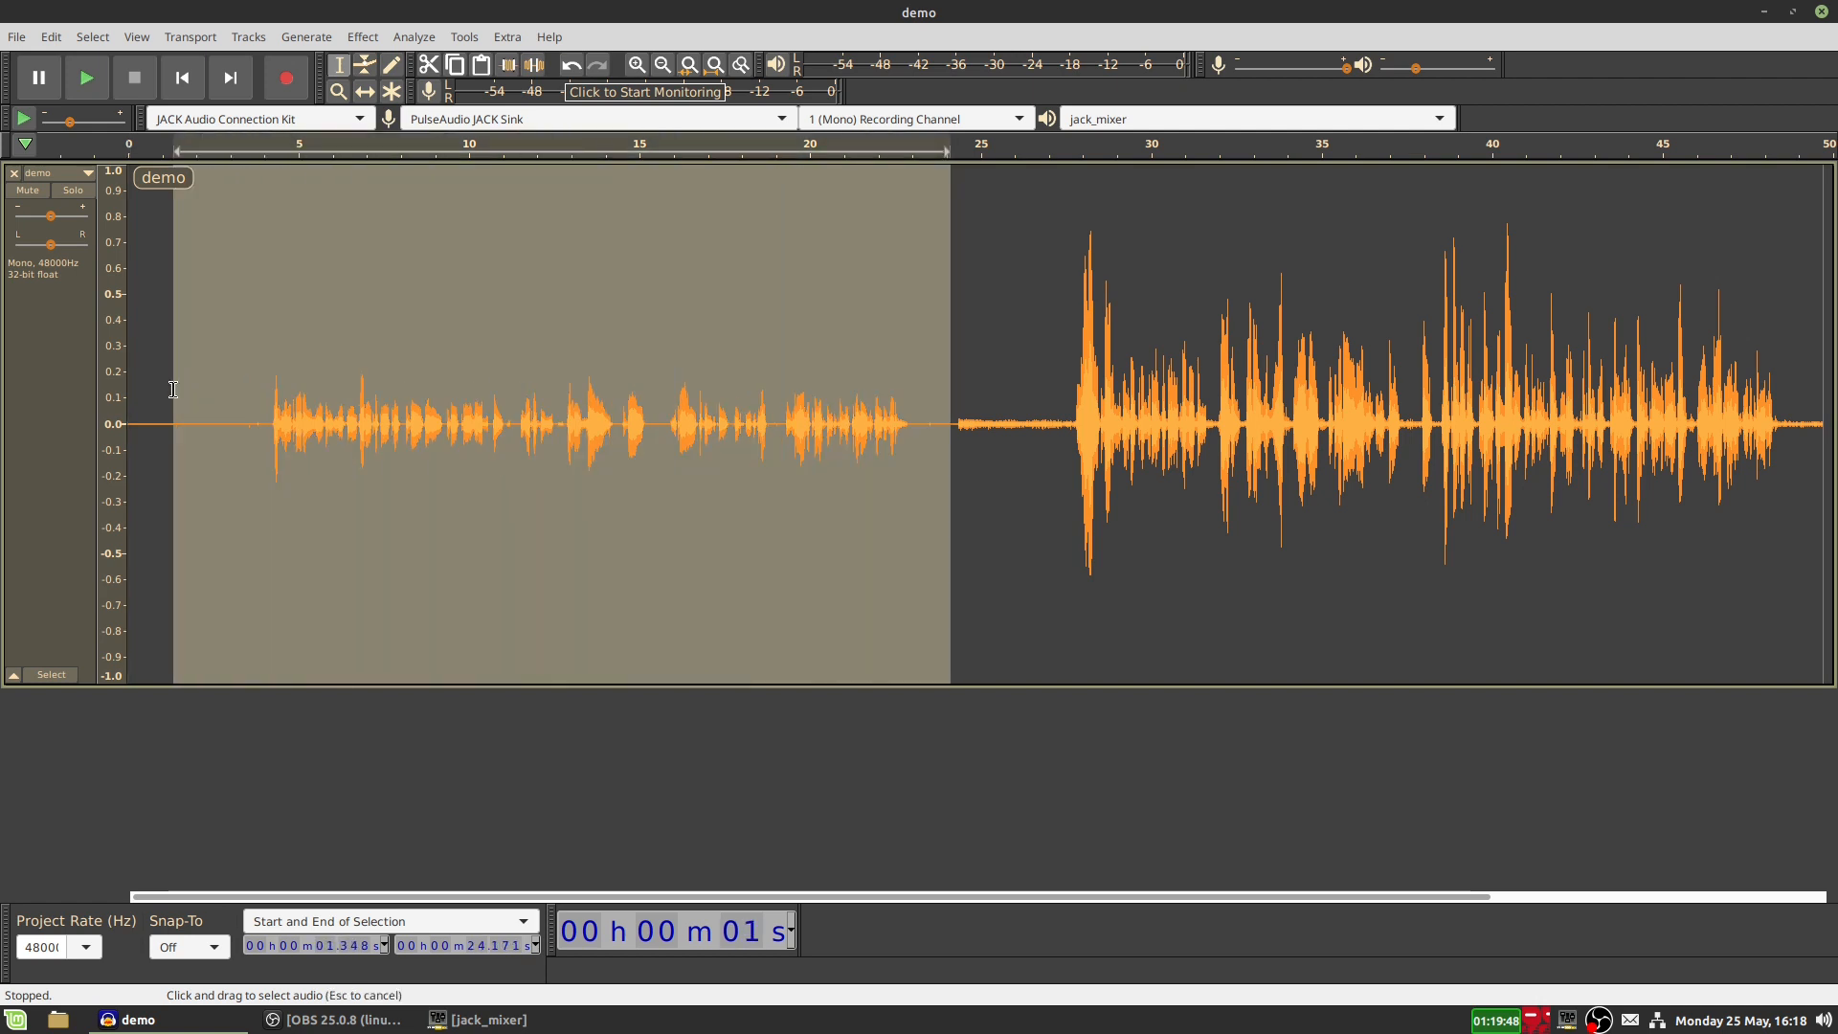
click(945, 237)
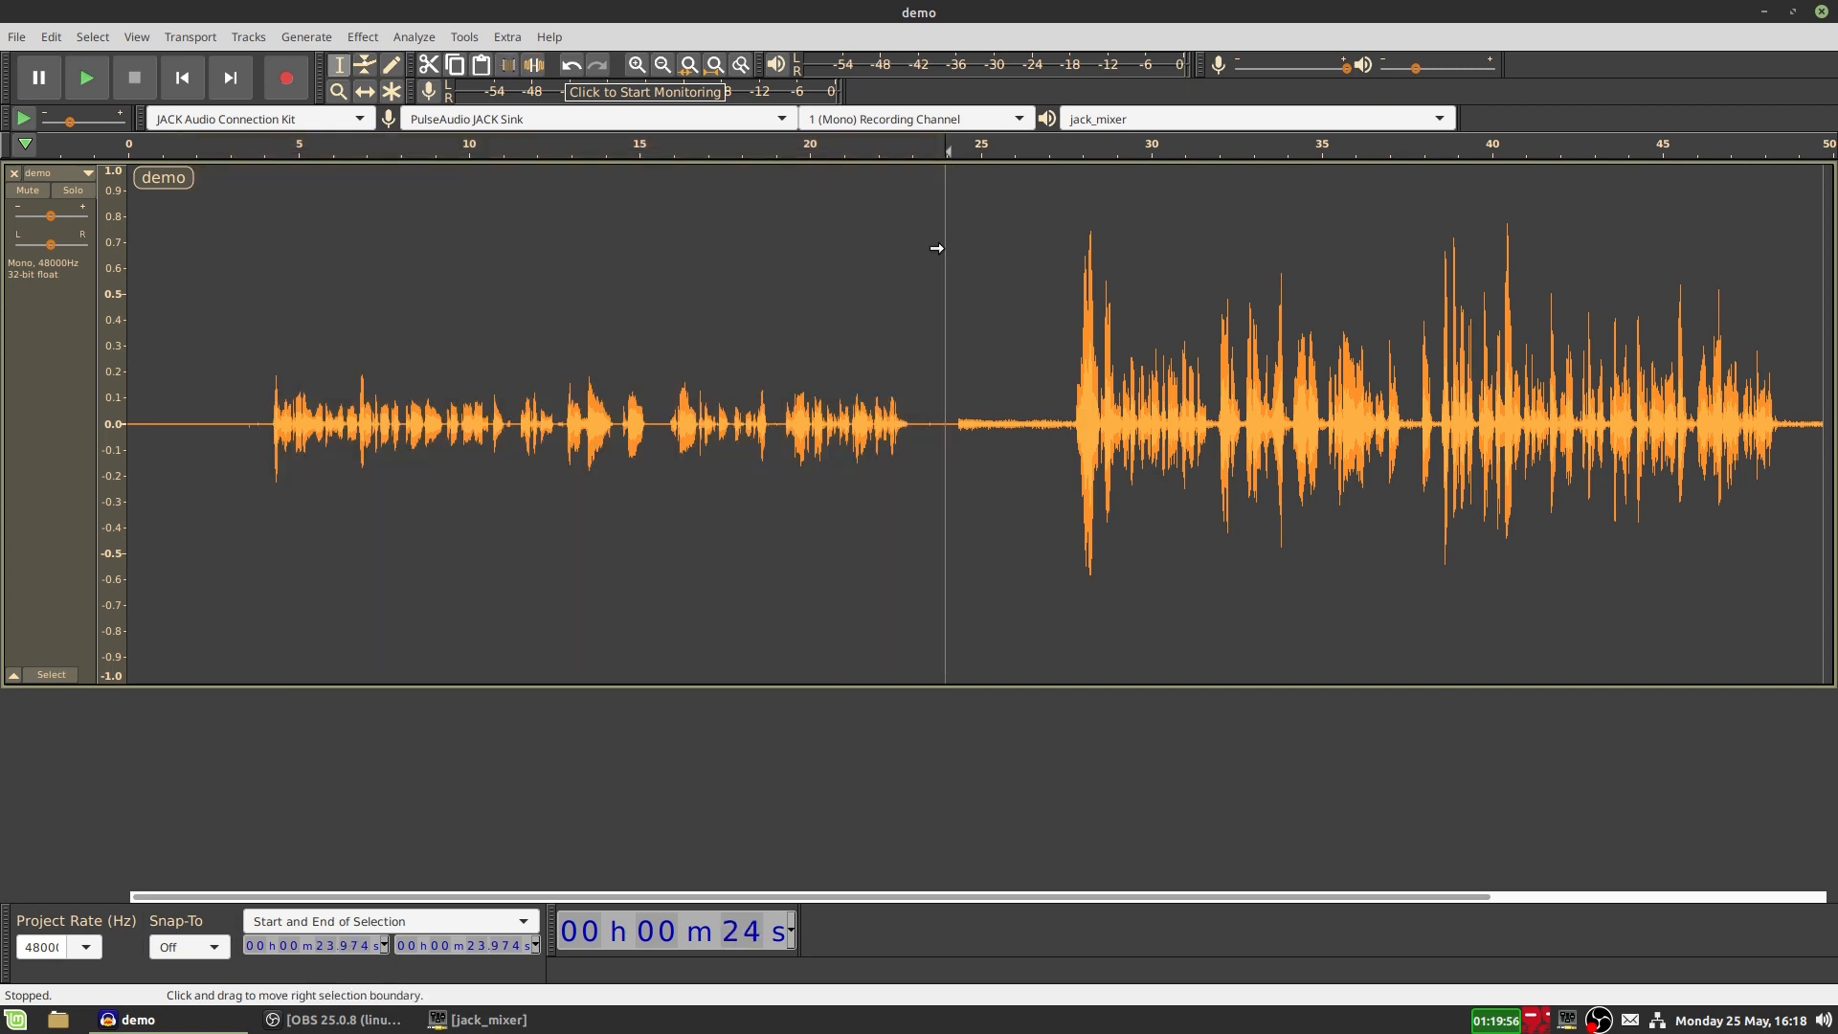
drag(948, 236, 1343, 262)
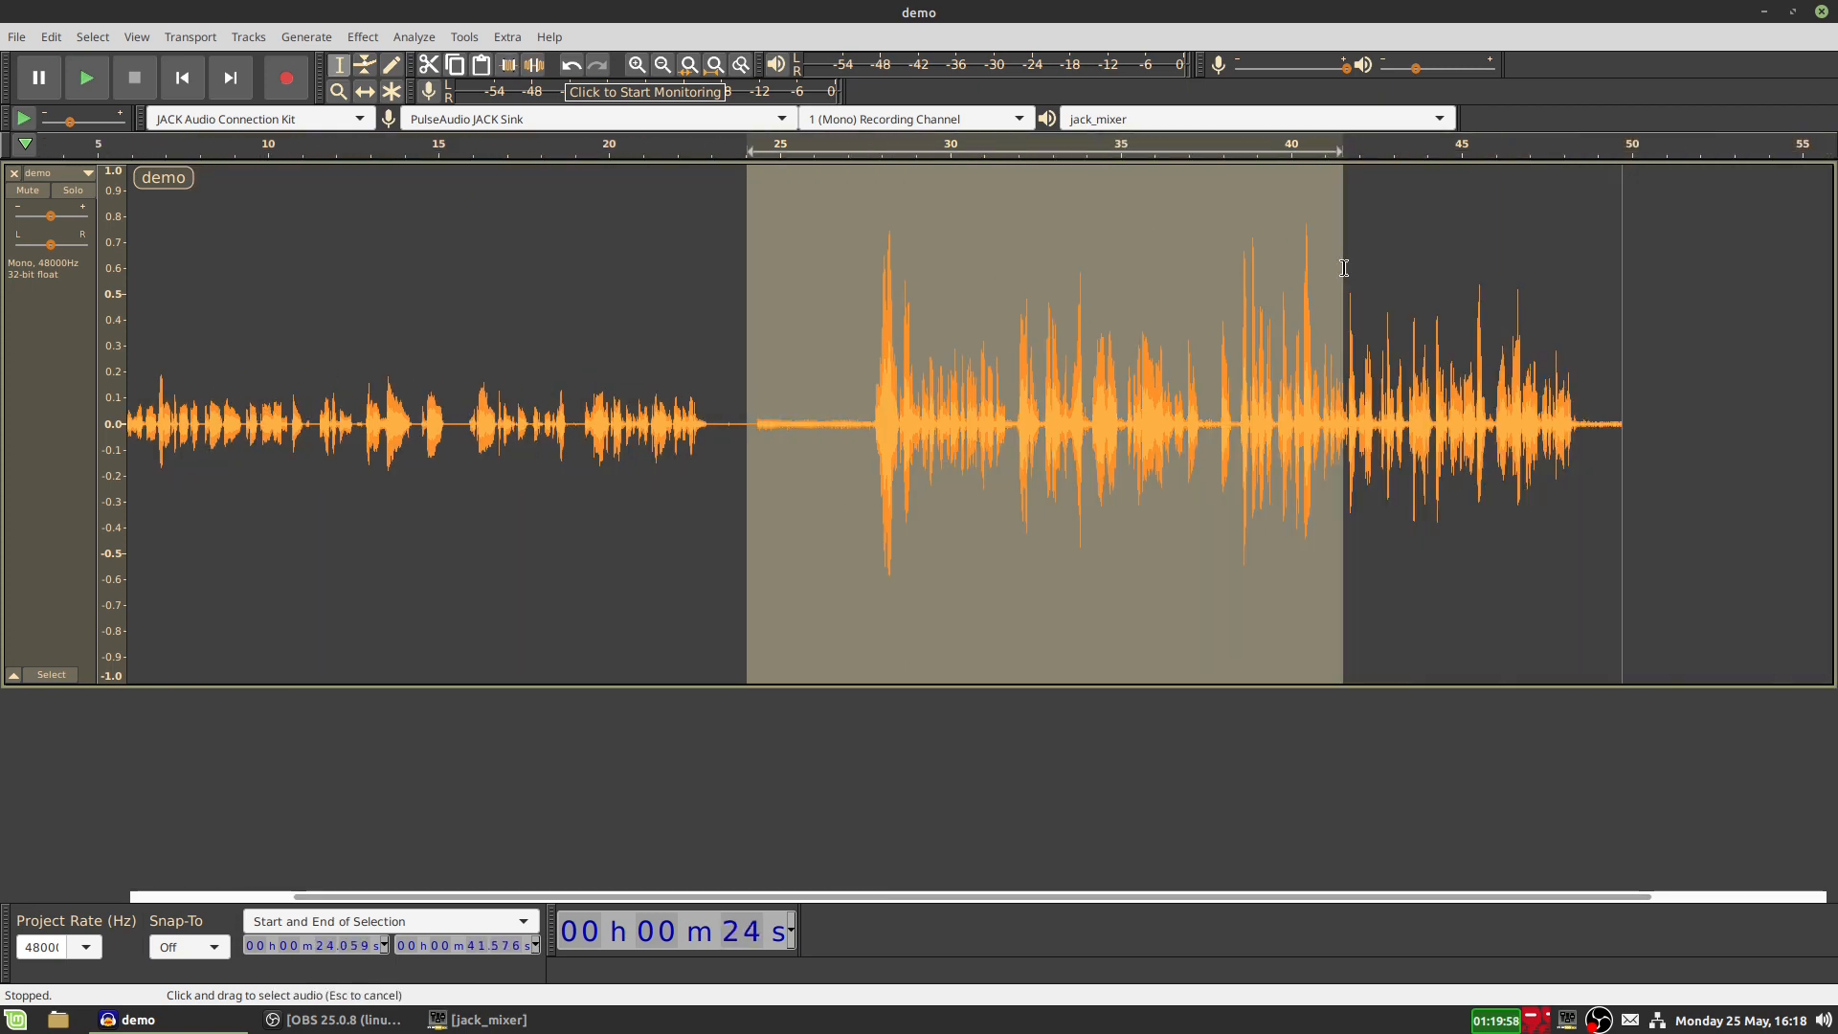
scroll(1349, 260, left, 4)
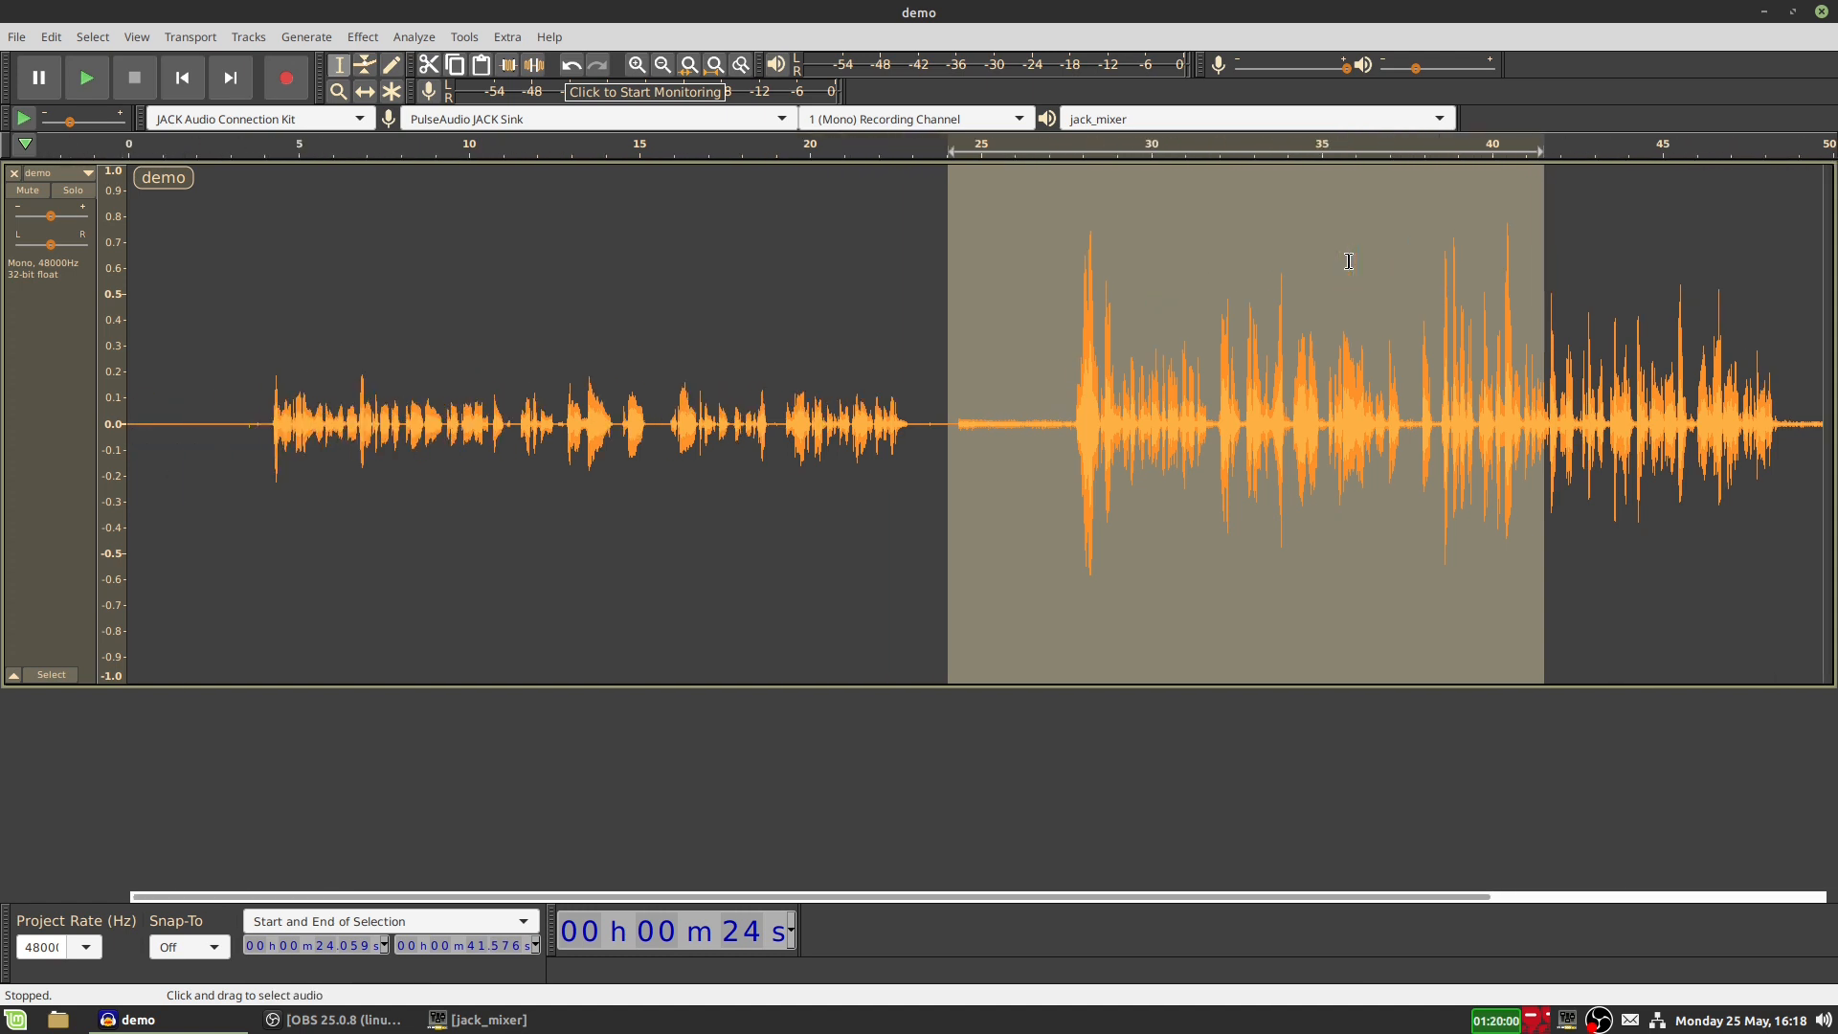
click(1077, 285)
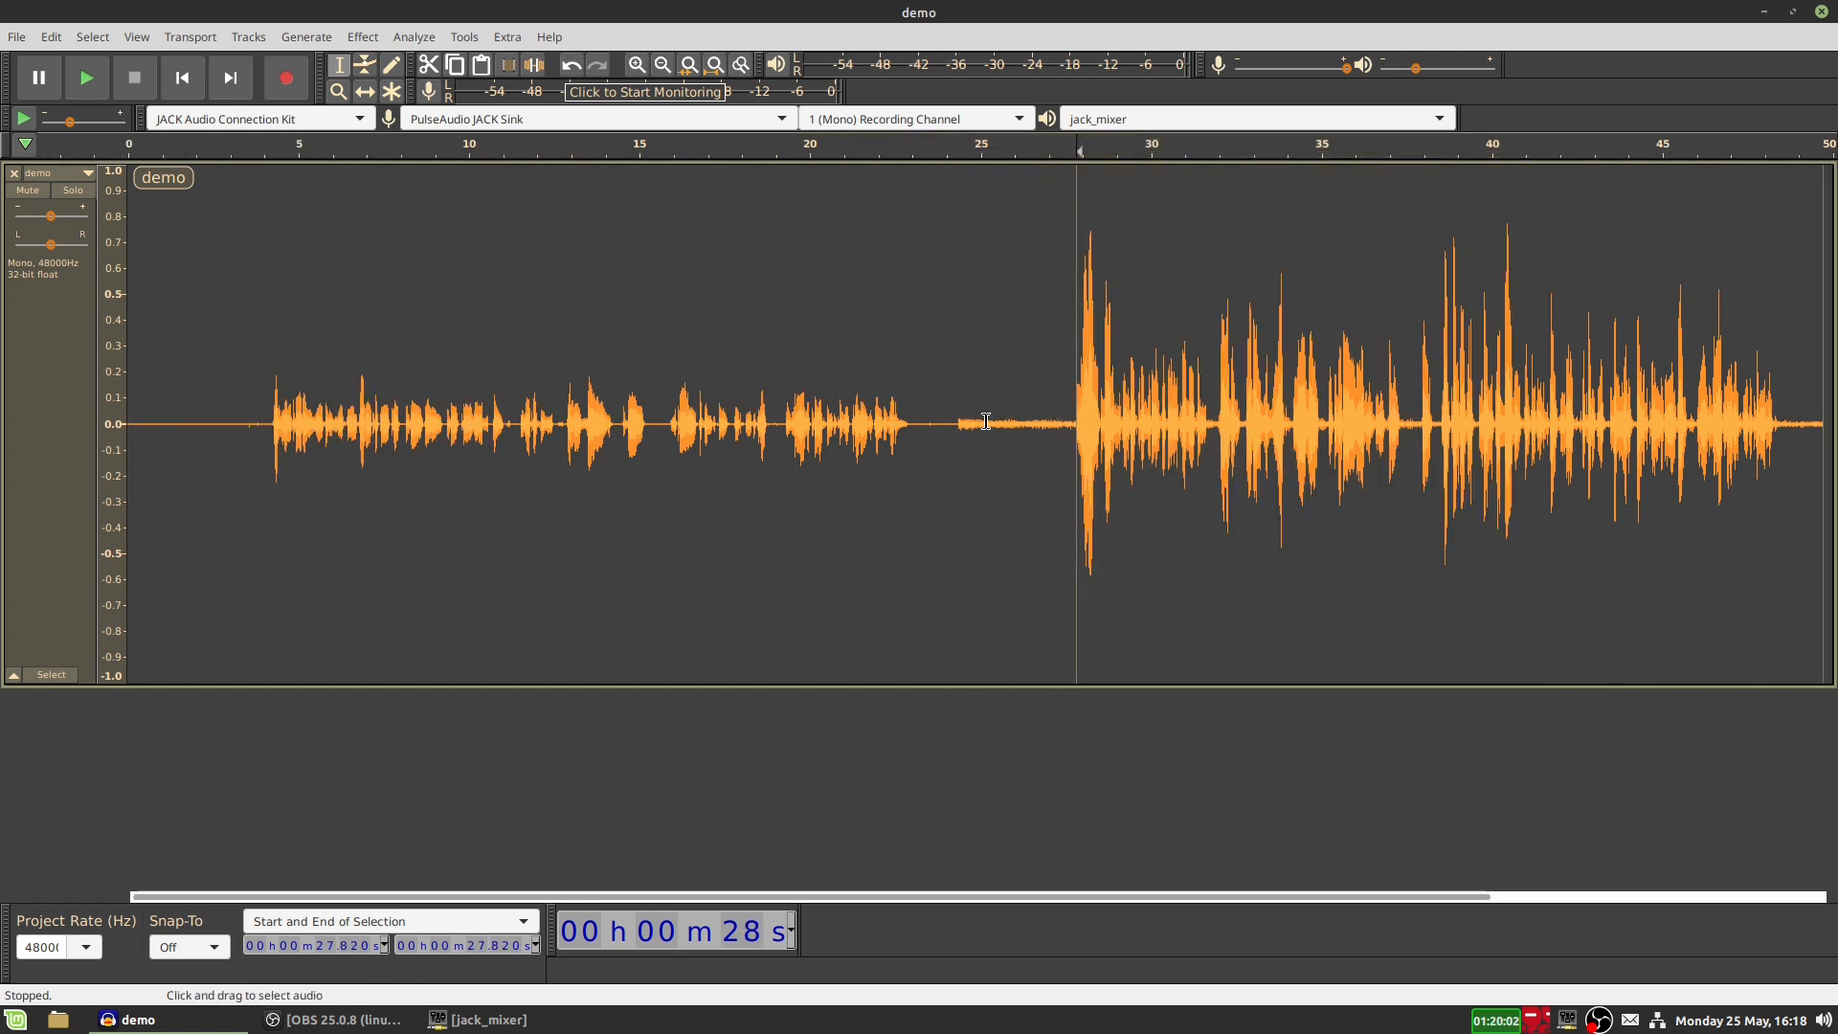
drag(960, 422, 1069, 425)
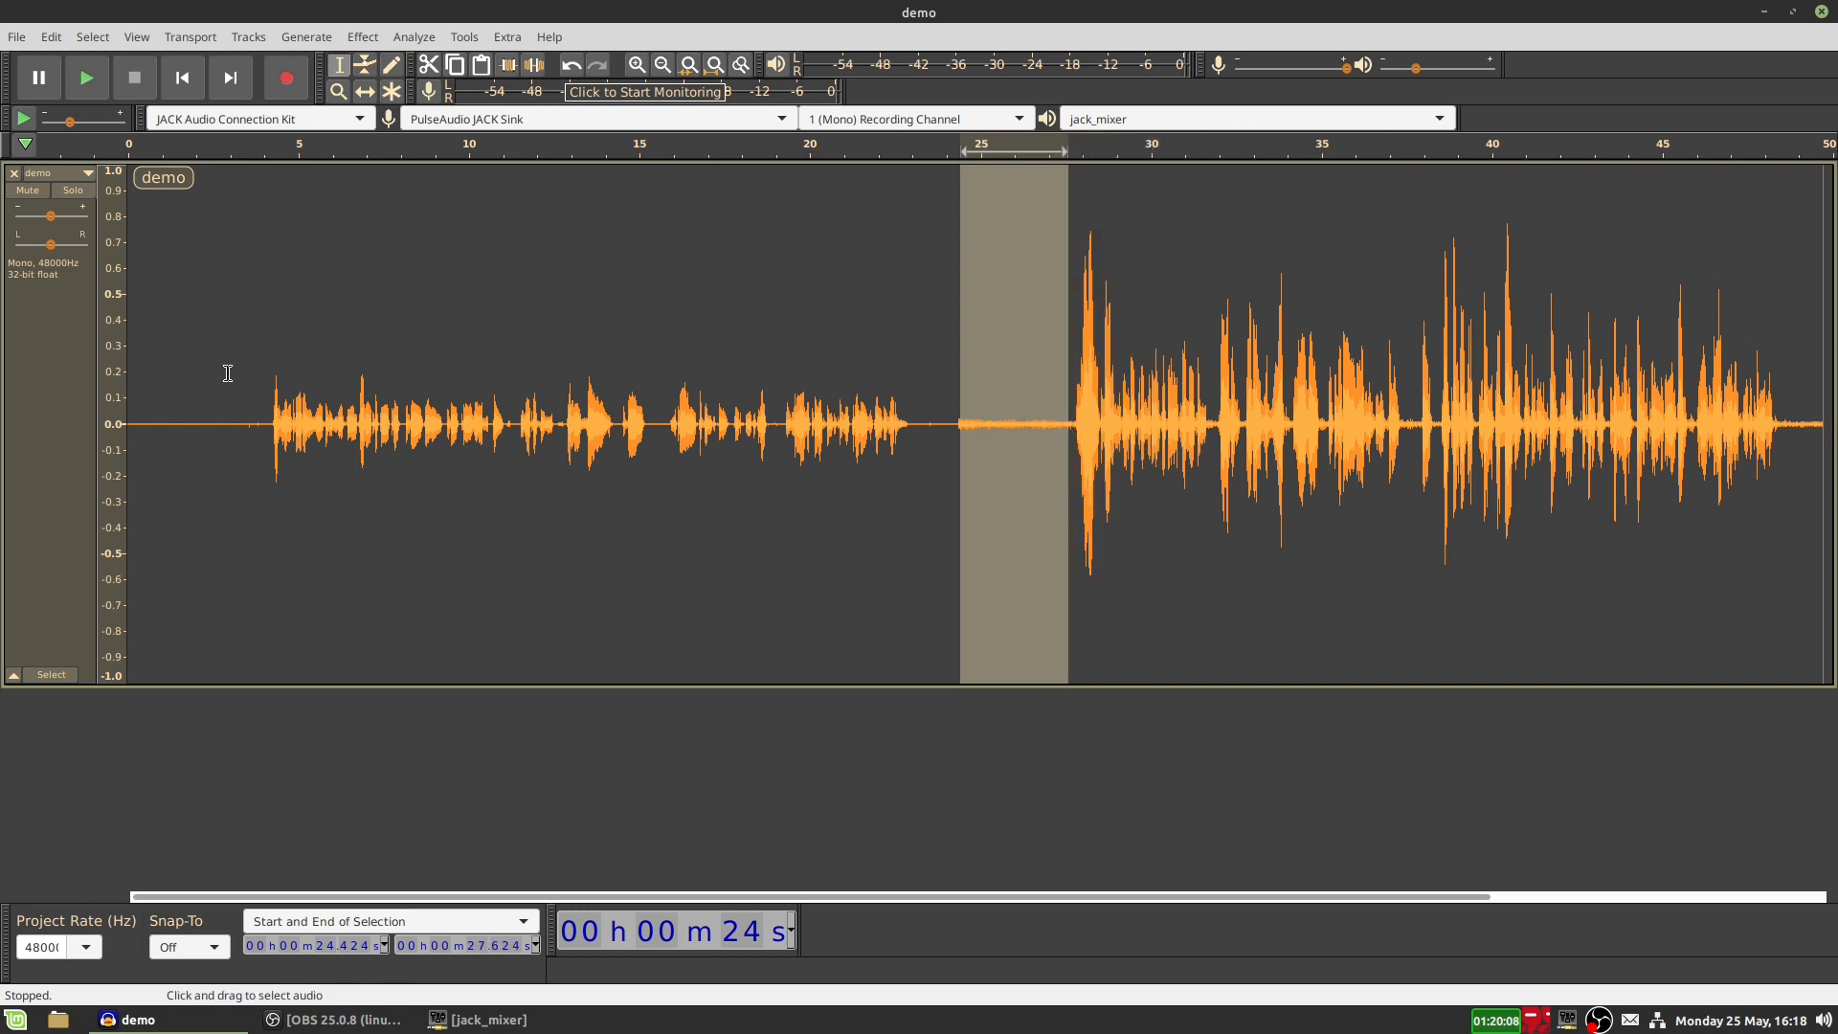
drag(194, 375, 922, 393)
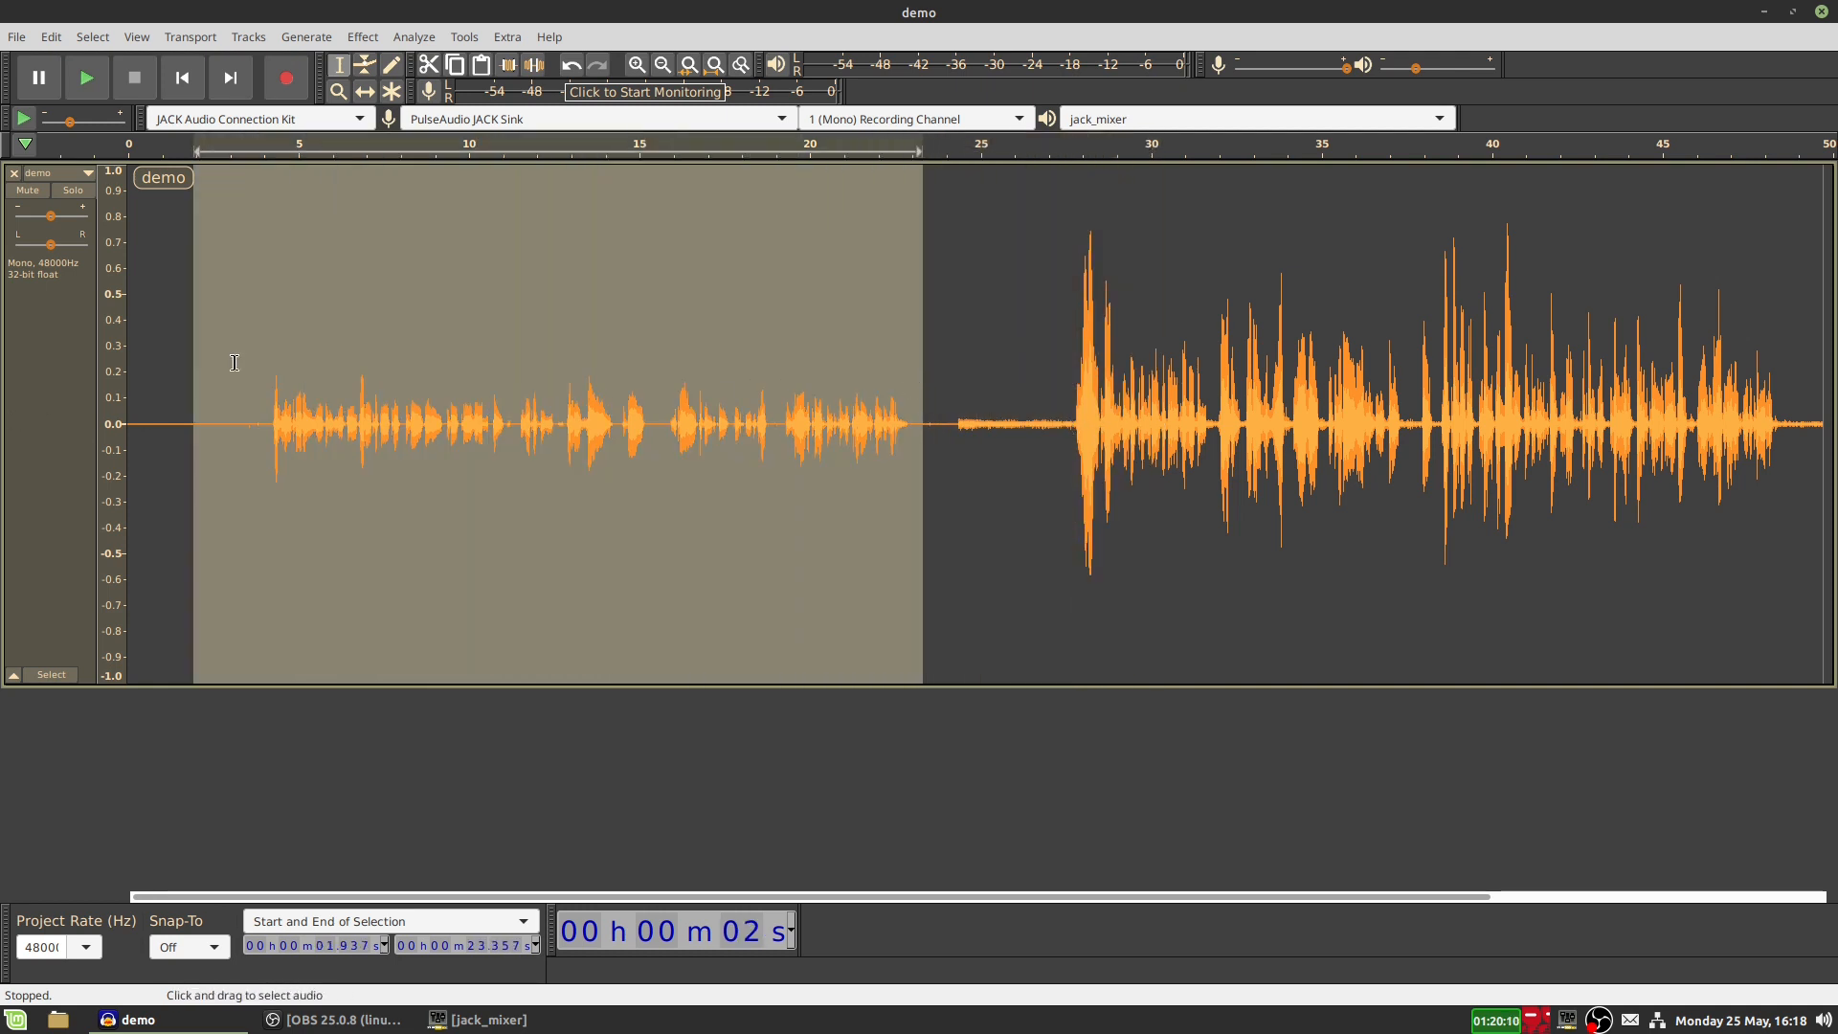
click(226, 370)
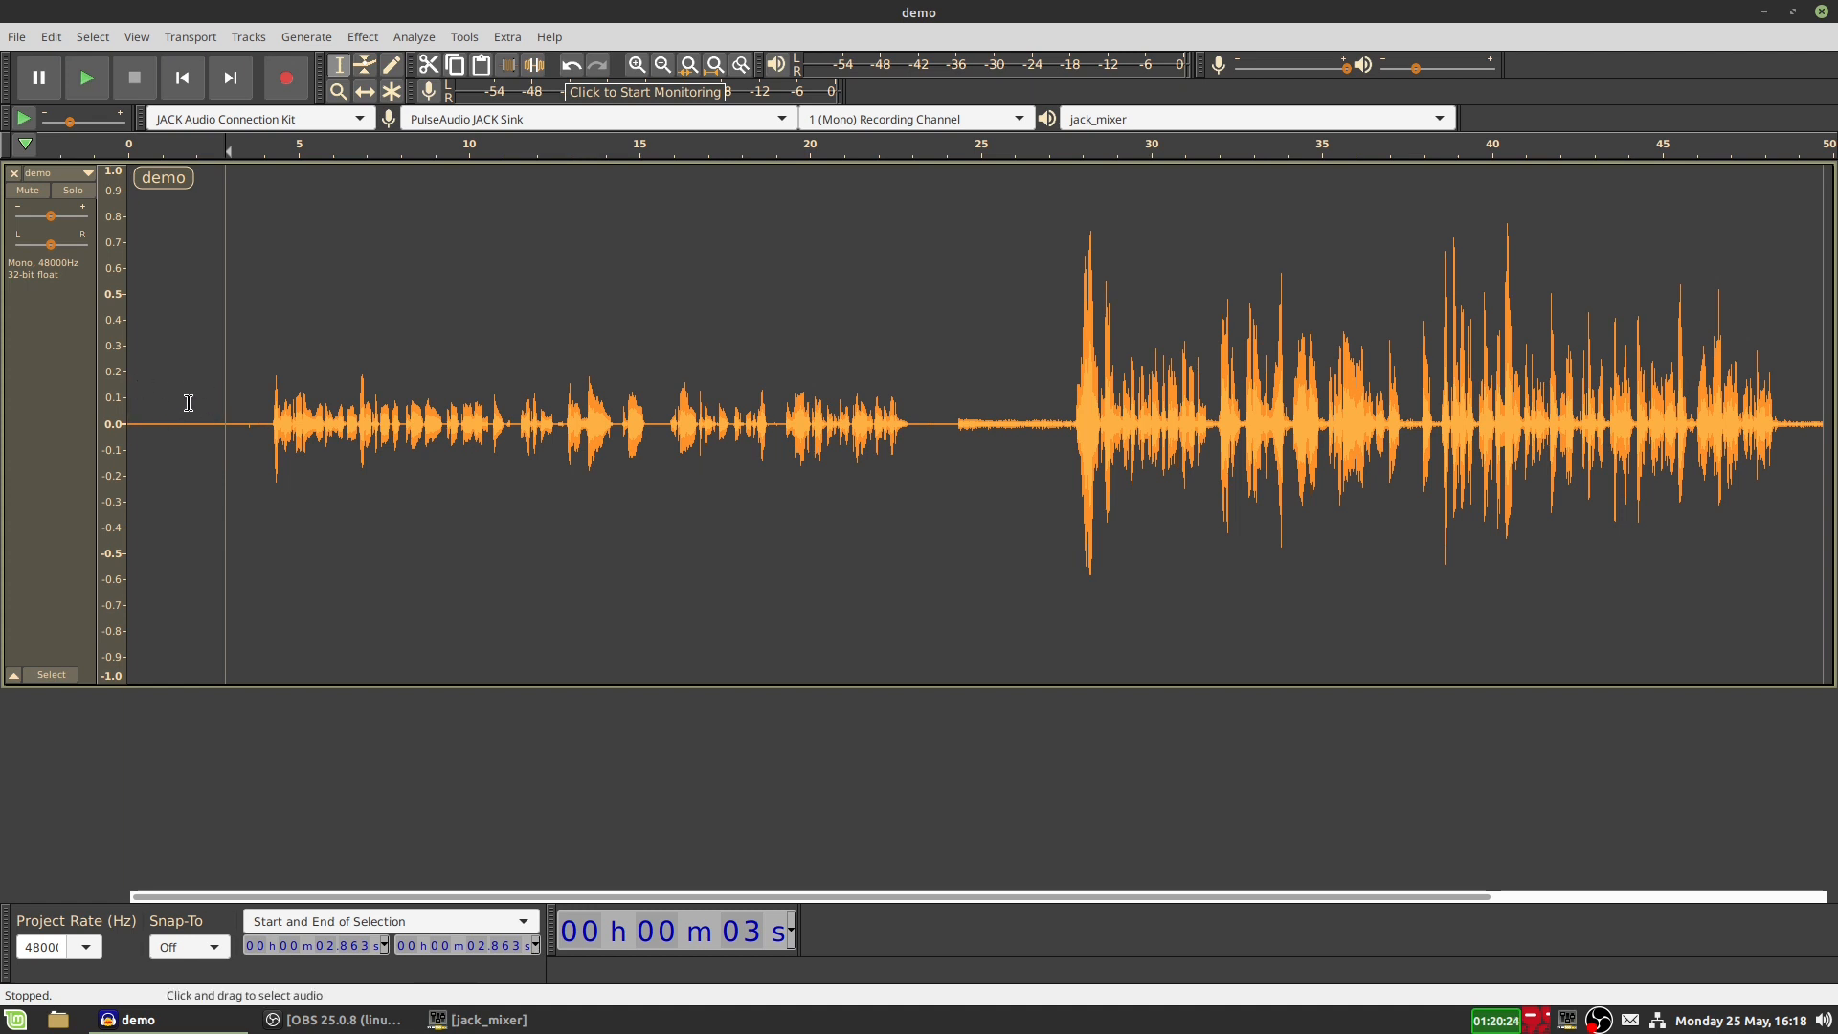
Step: Play the first recording from the start of the track with the playback volume raised to about 0.89
drag(1457, 68, 1470, 68)
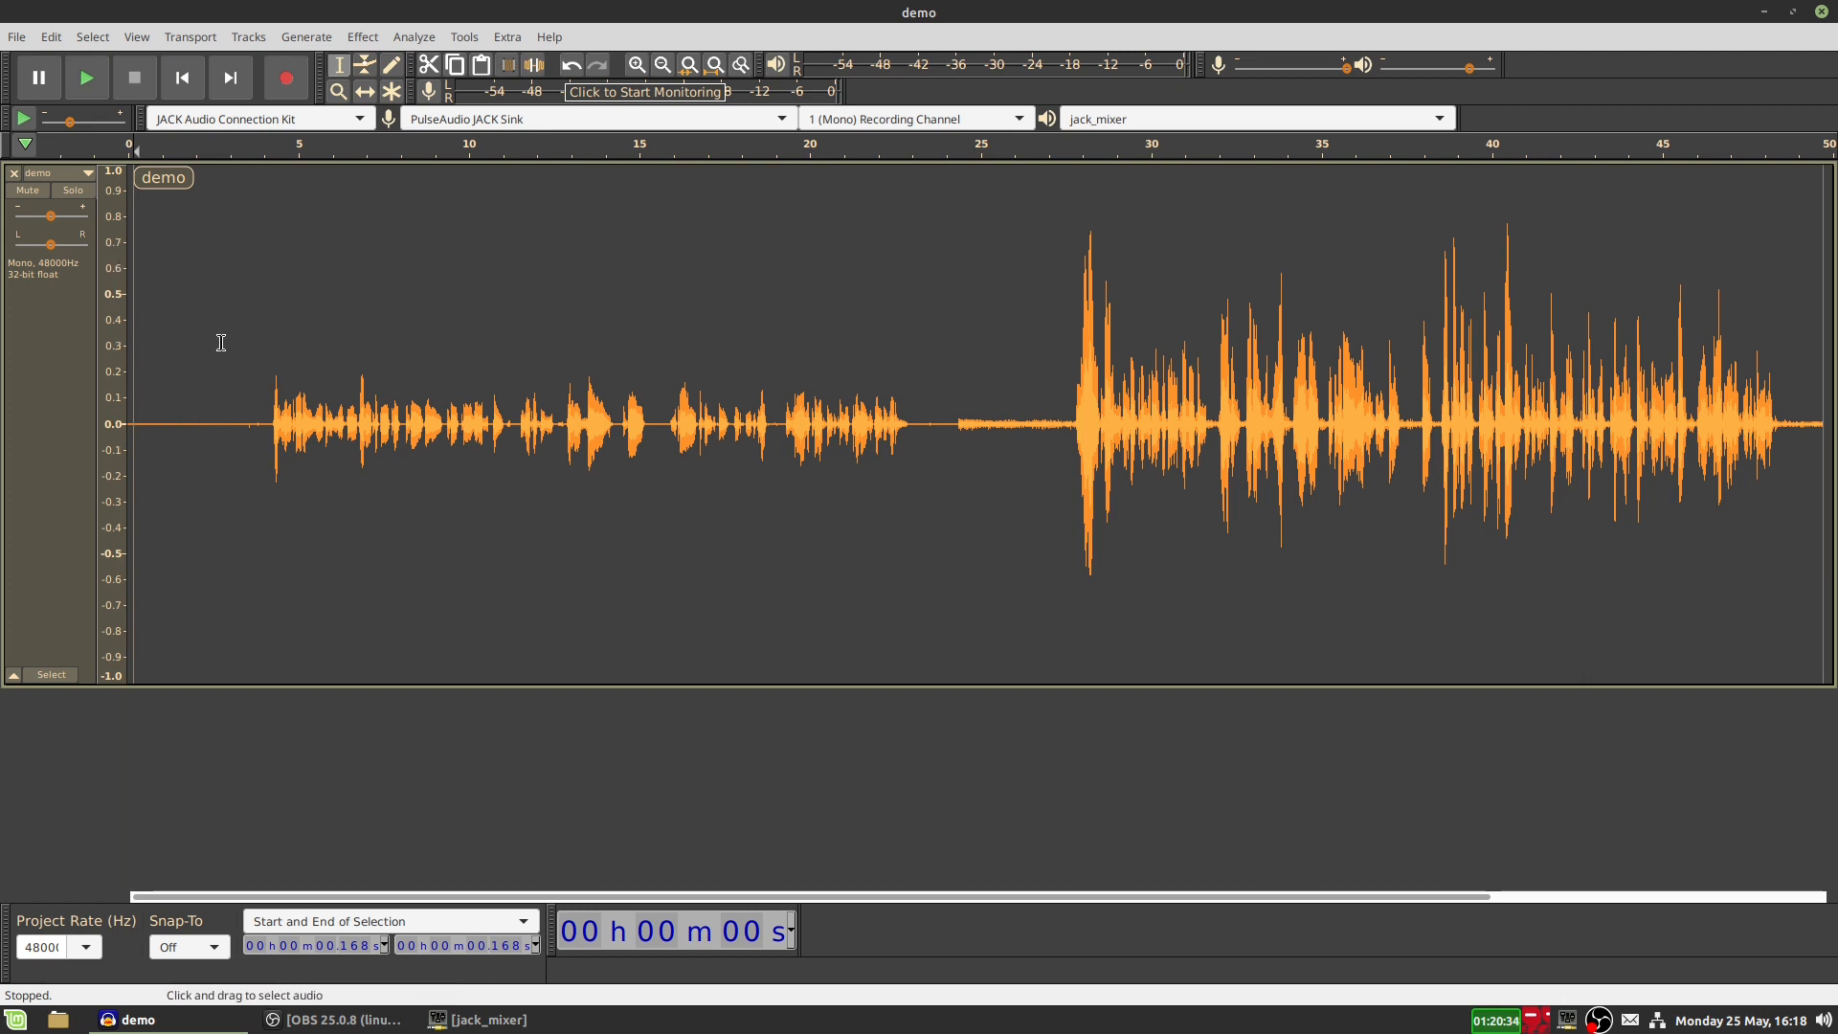
key(Home)
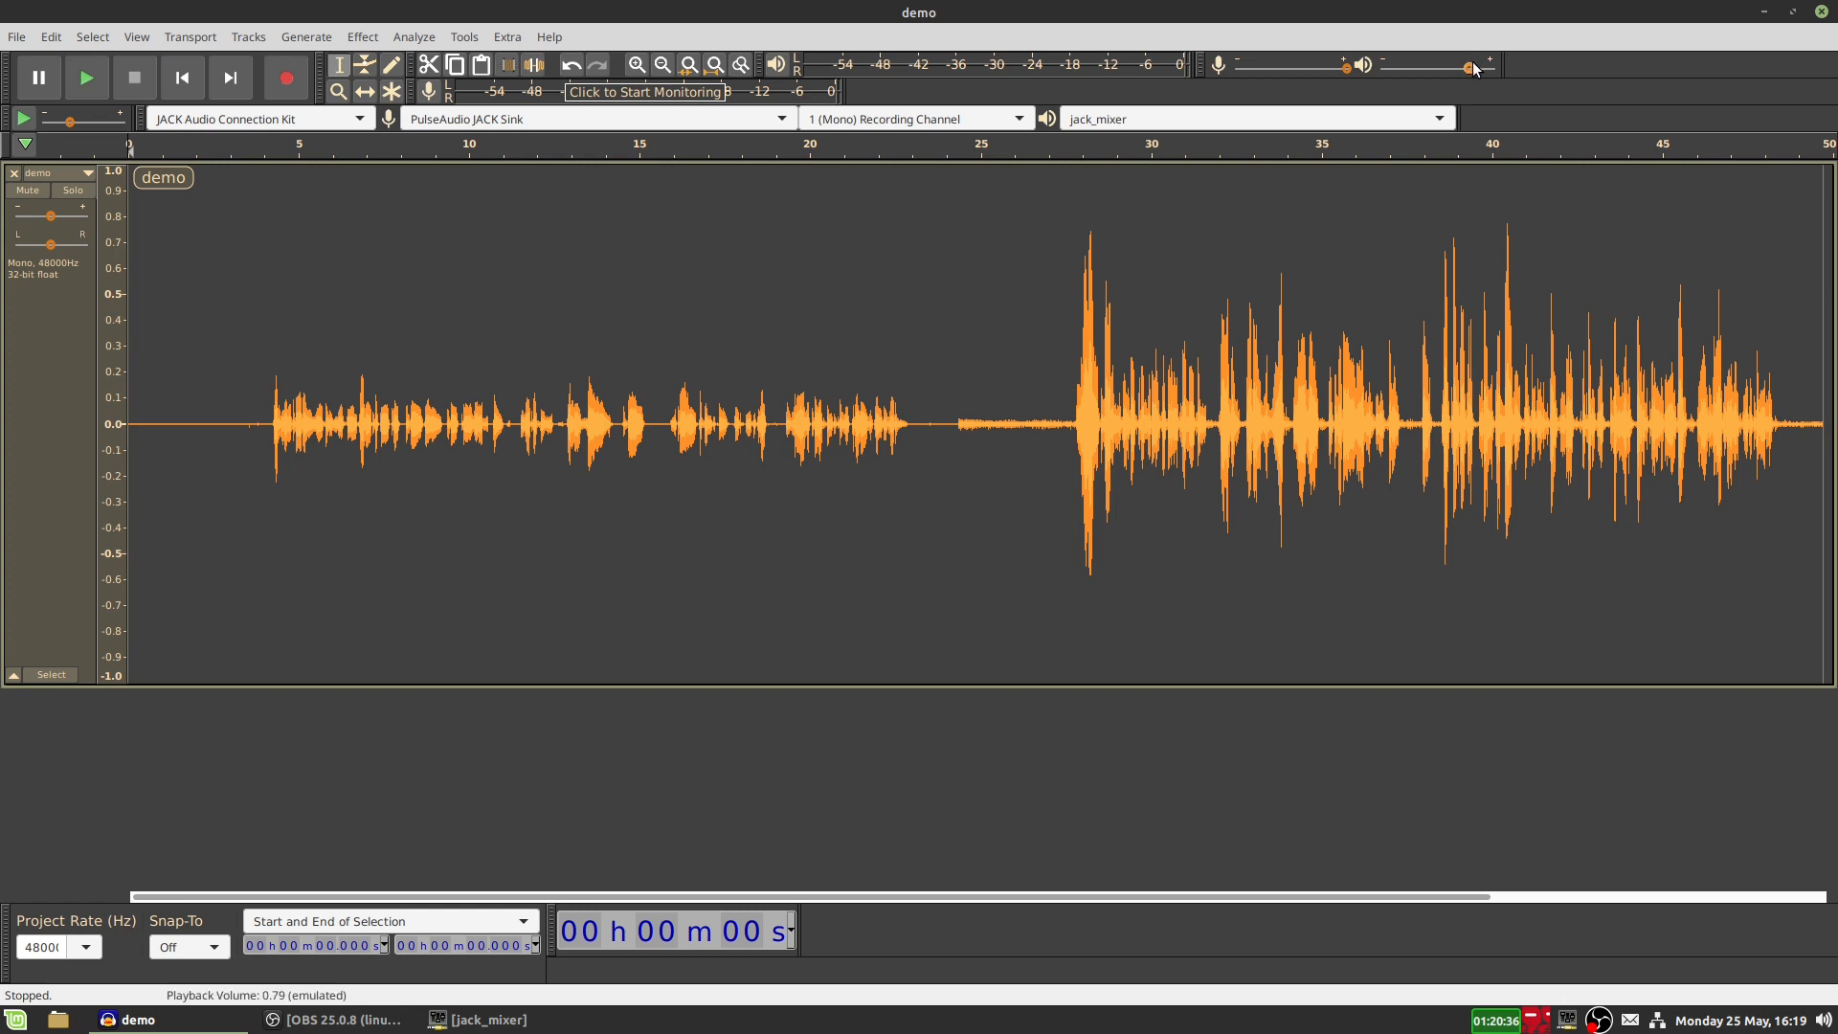
drag(1471, 68, 1483, 68)
key(space)
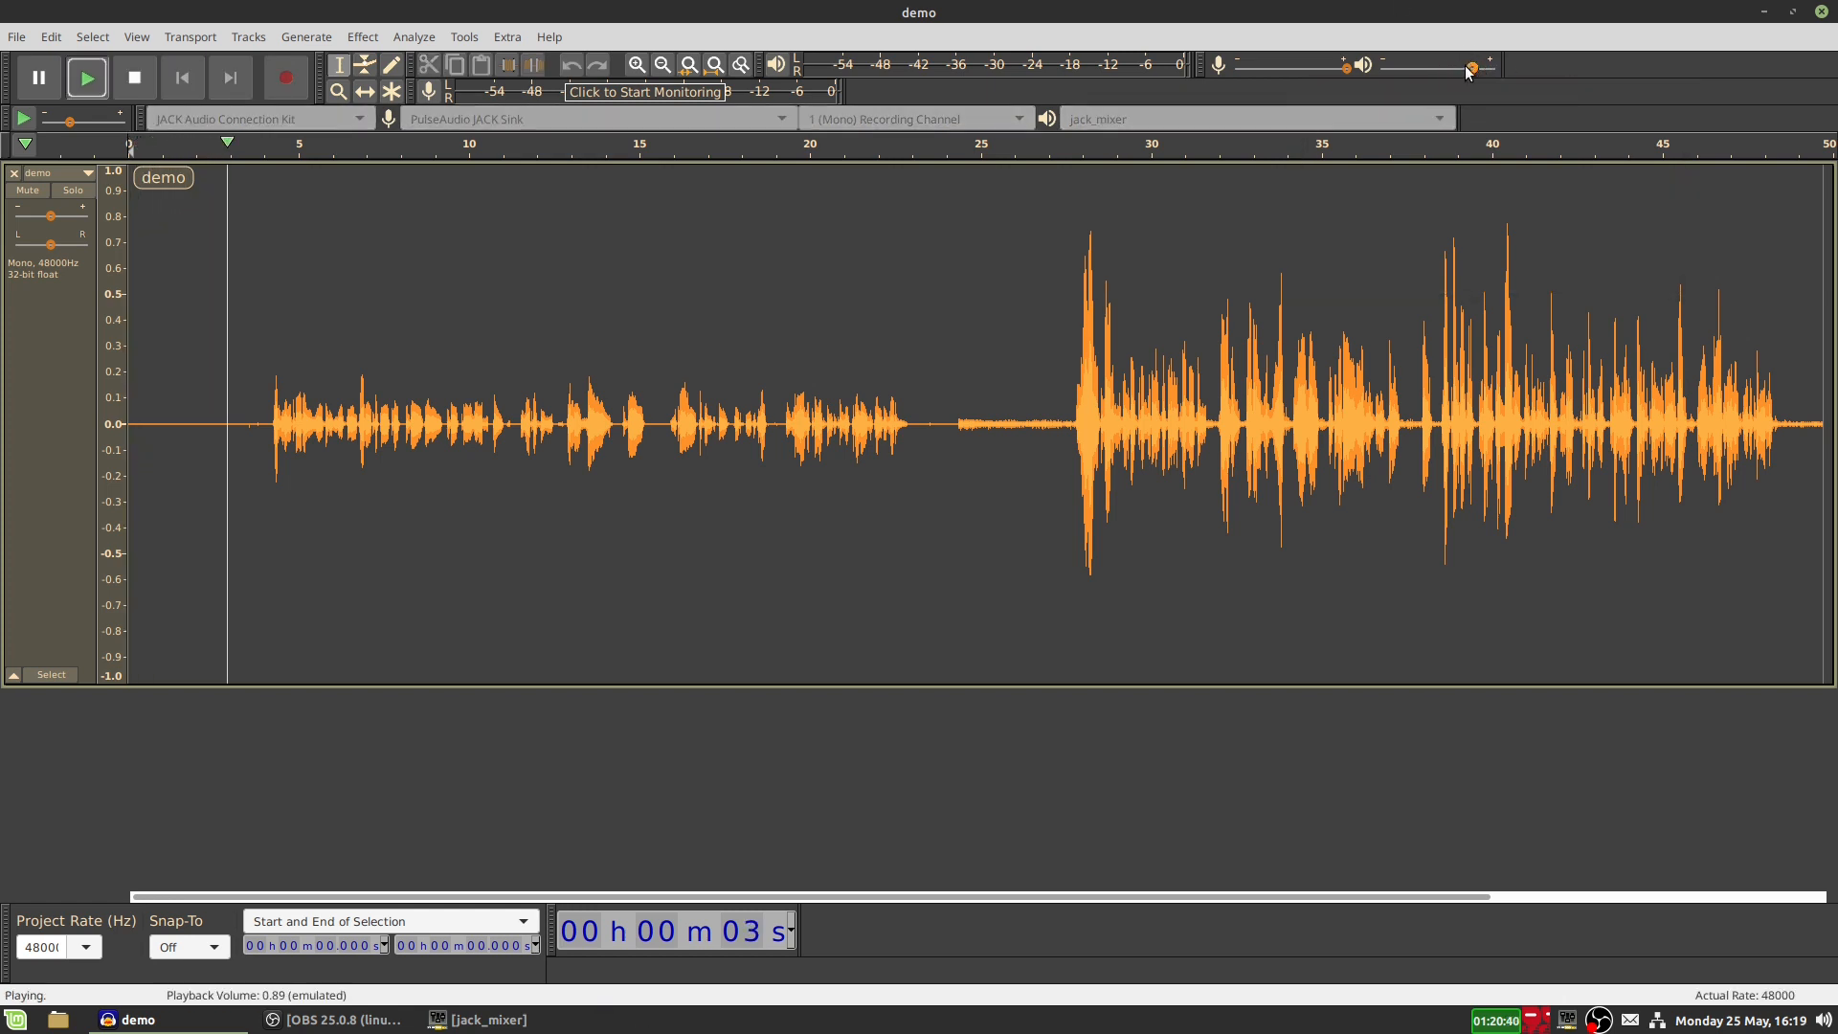
click(1451, 69)
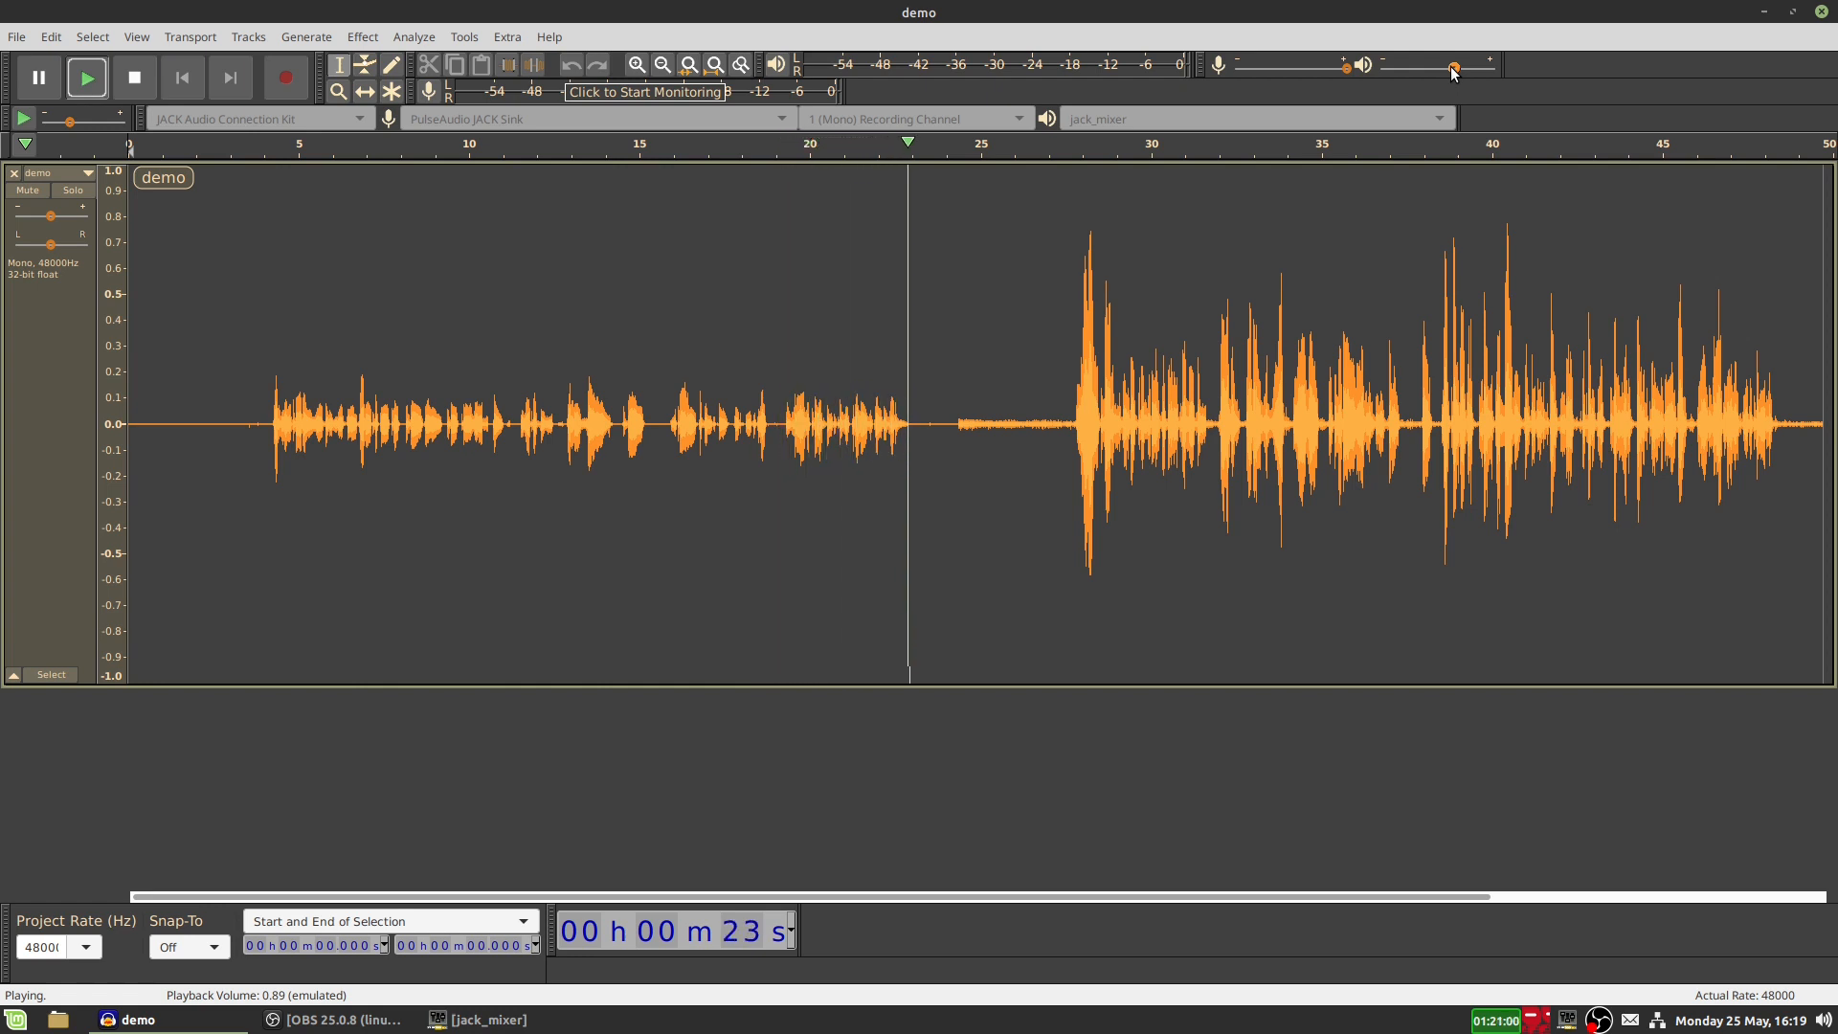
key(space)
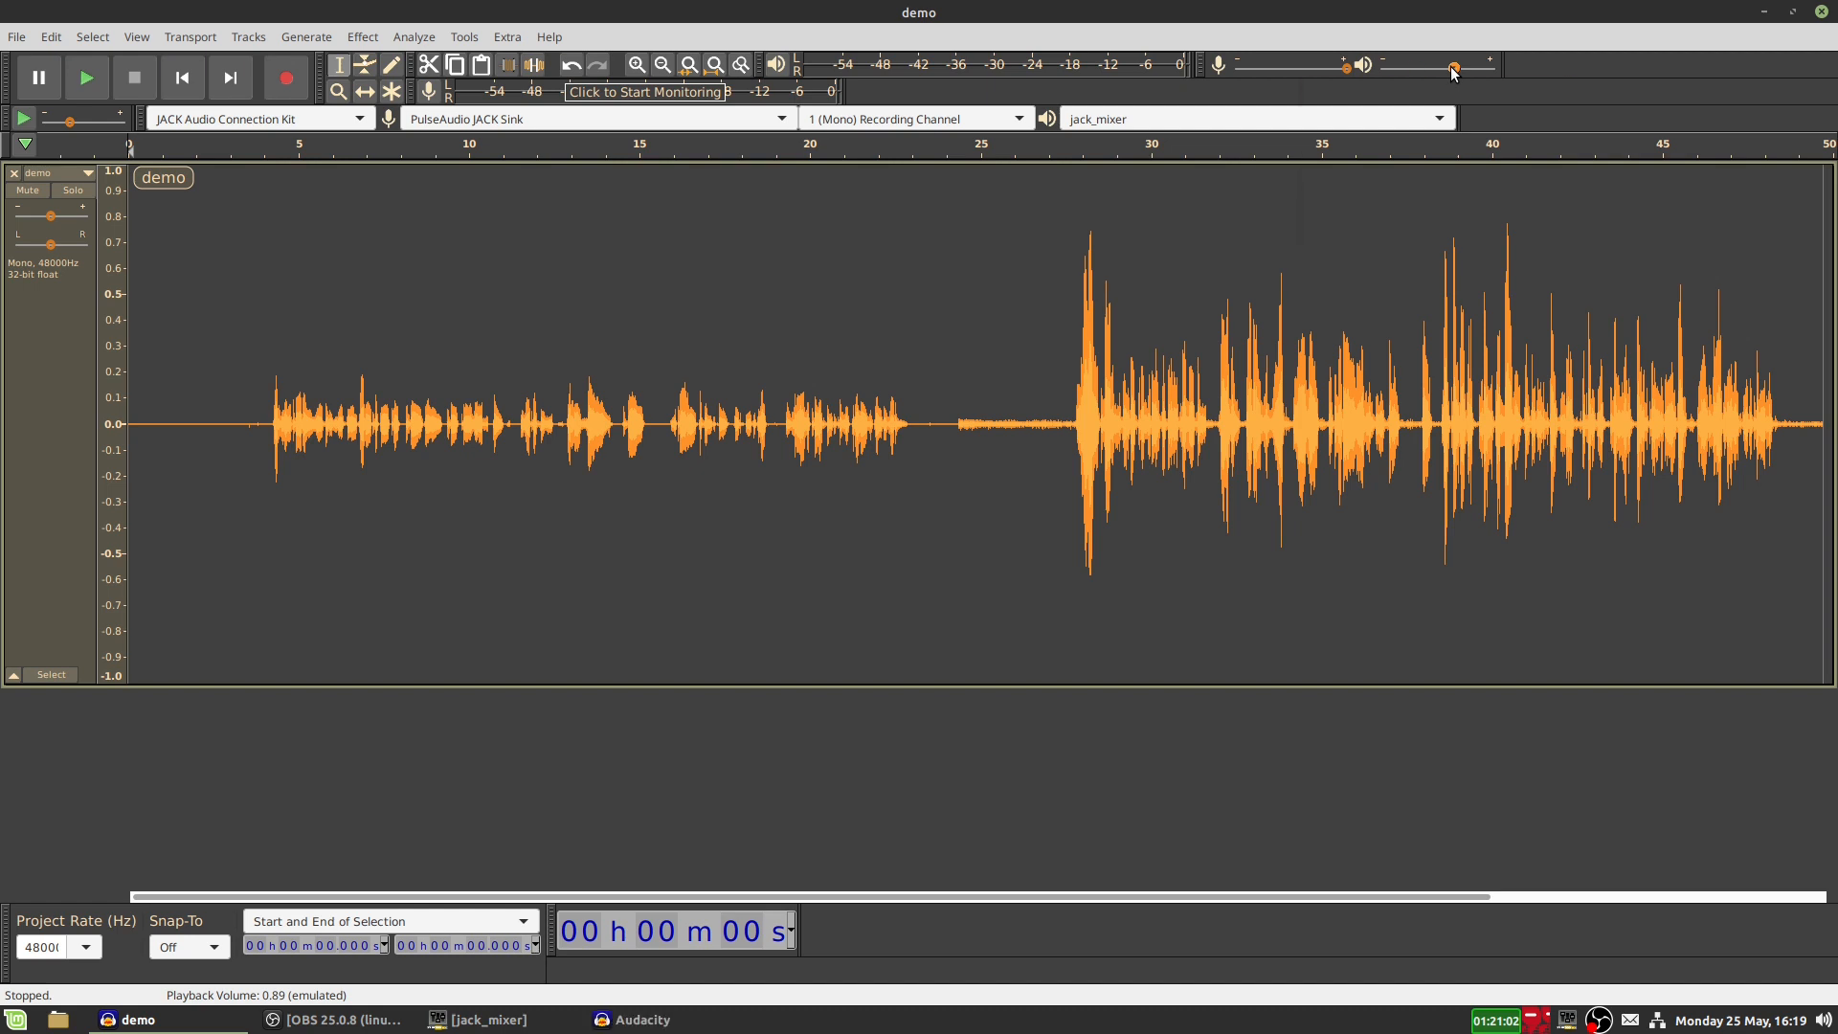
Step: Lower the playback volume and listen to the second recording from about 24.3 s
drag(1454, 67, 1415, 67)
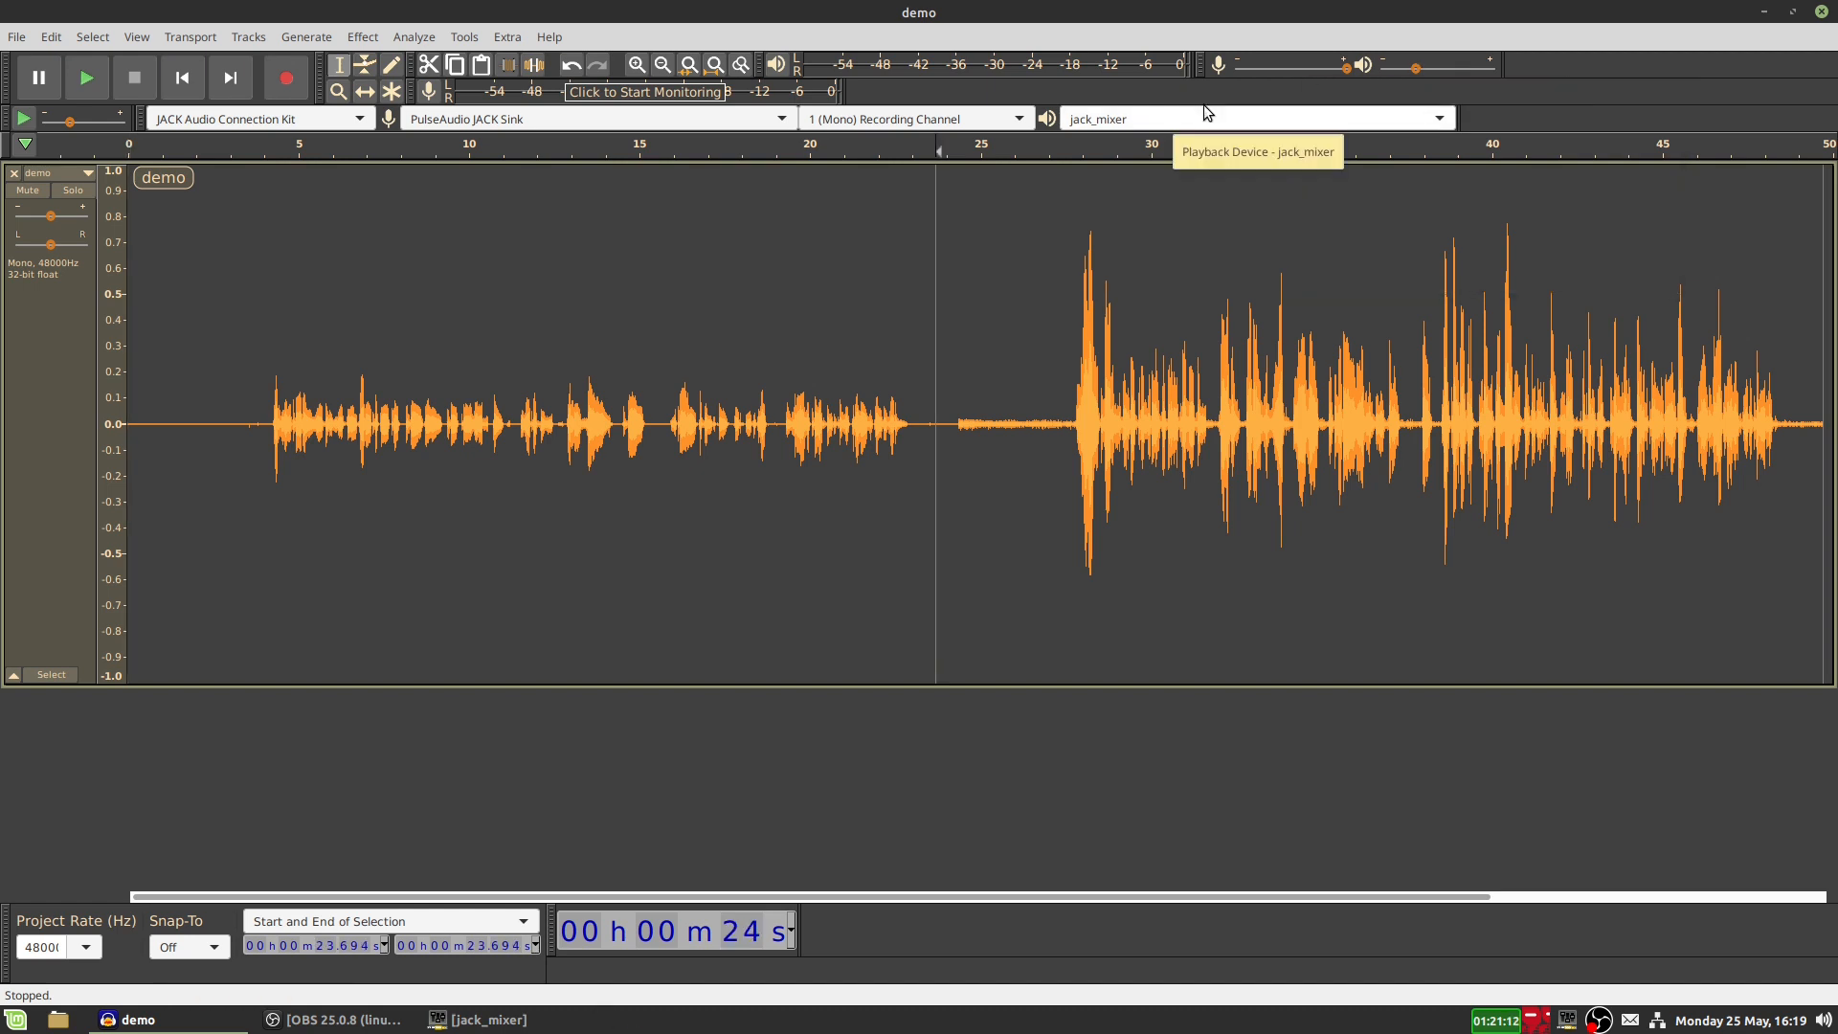
click(1404, 69)
key(space)
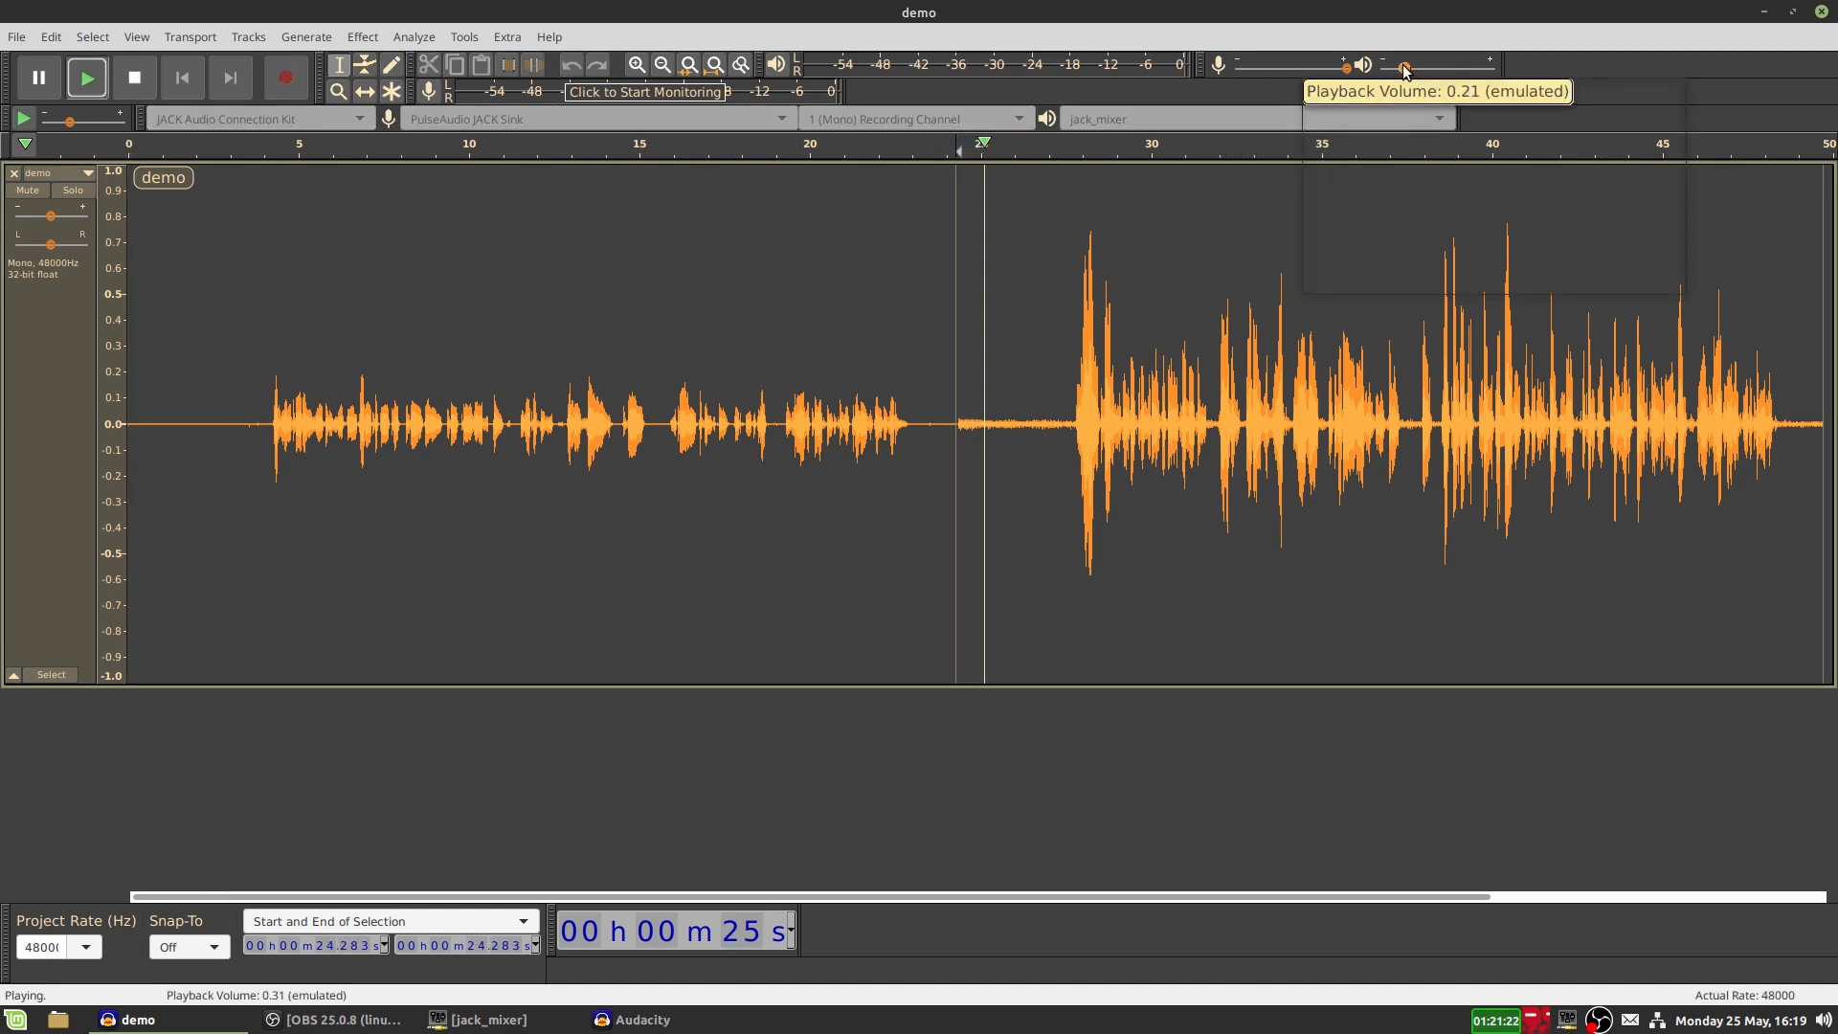
drag(1404, 66, 1400, 66)
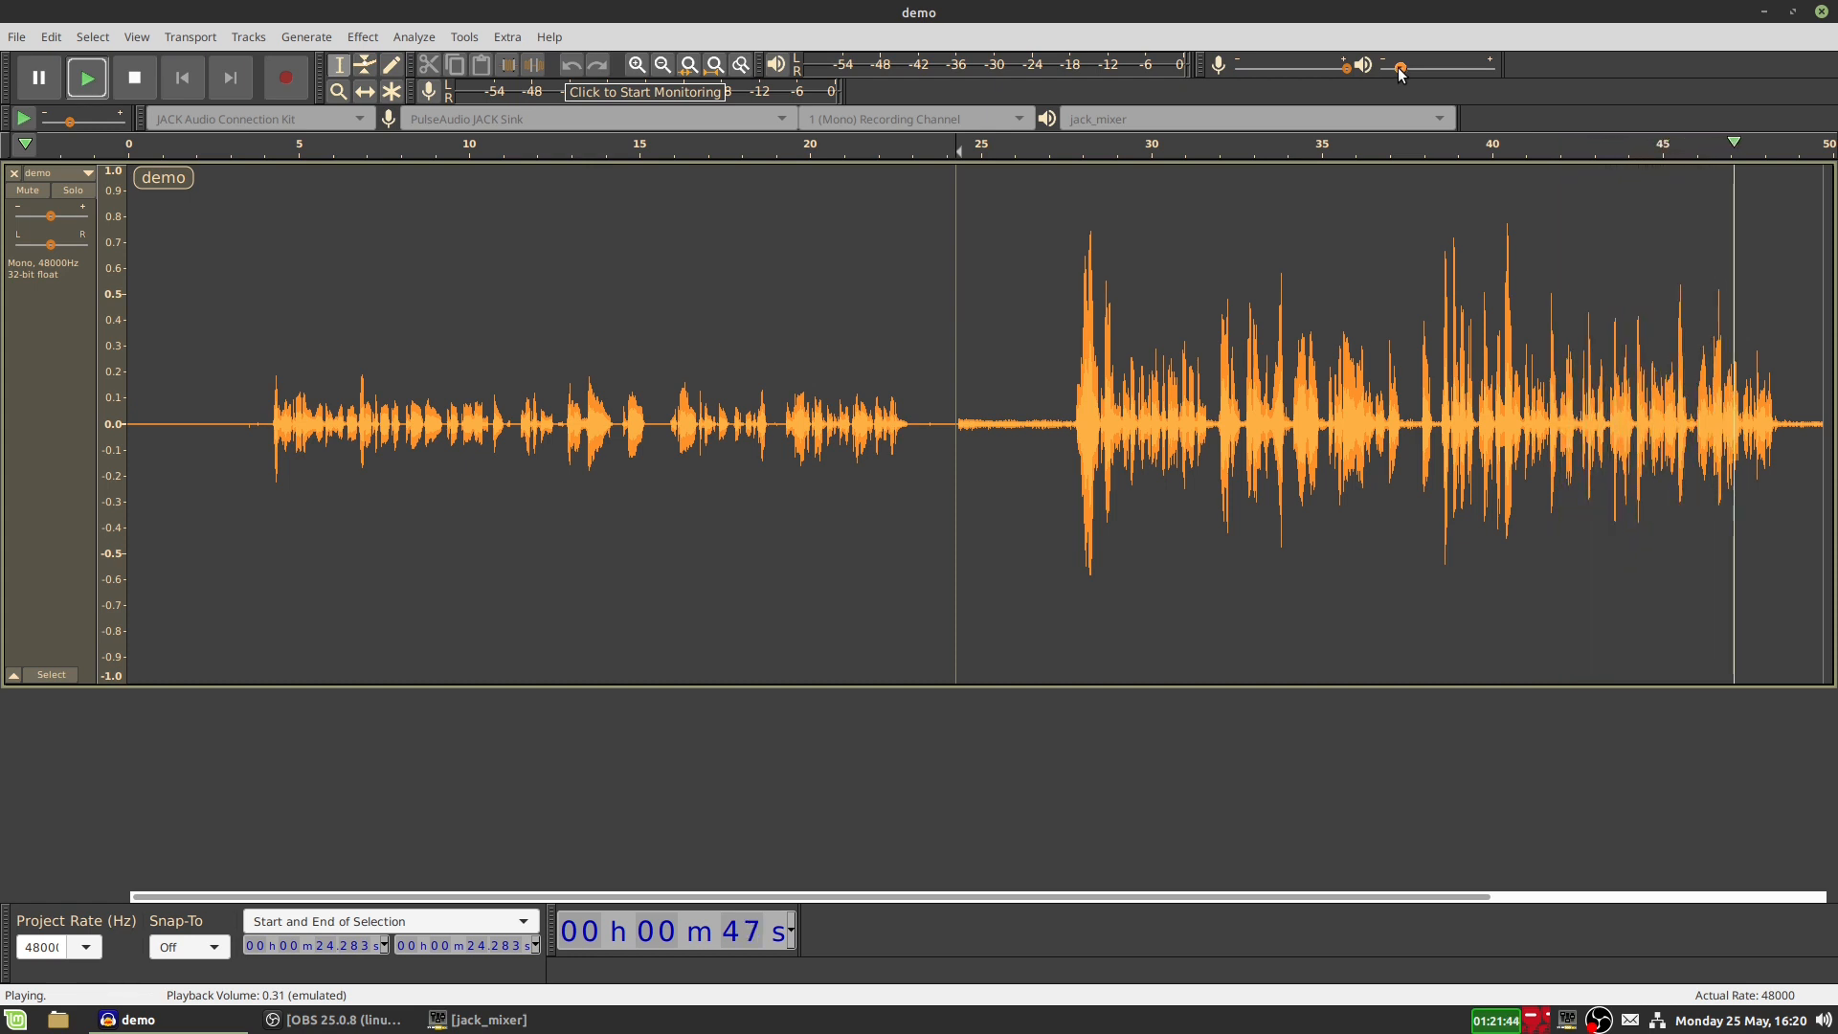
key(space)
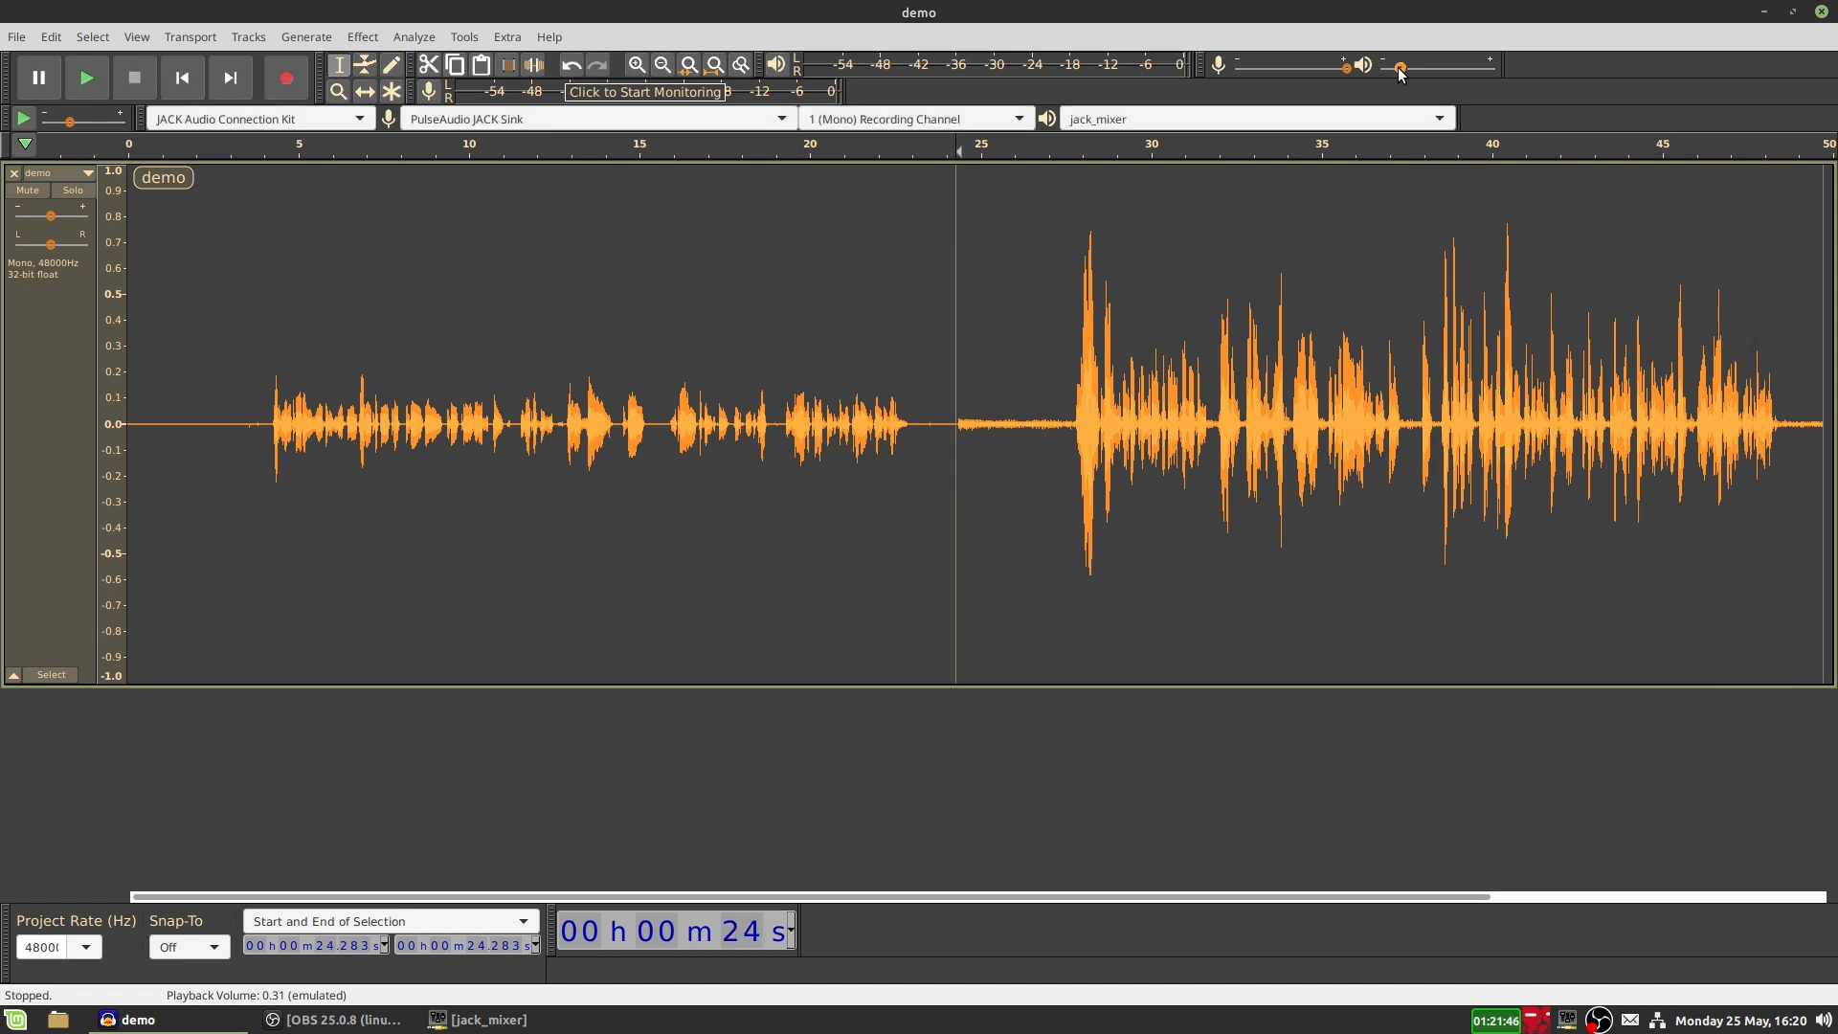
Step: Select the voiceless lead-in from about 0.3 s to 3.2 s and play it at near-maximum playback volume
click(237, 396)
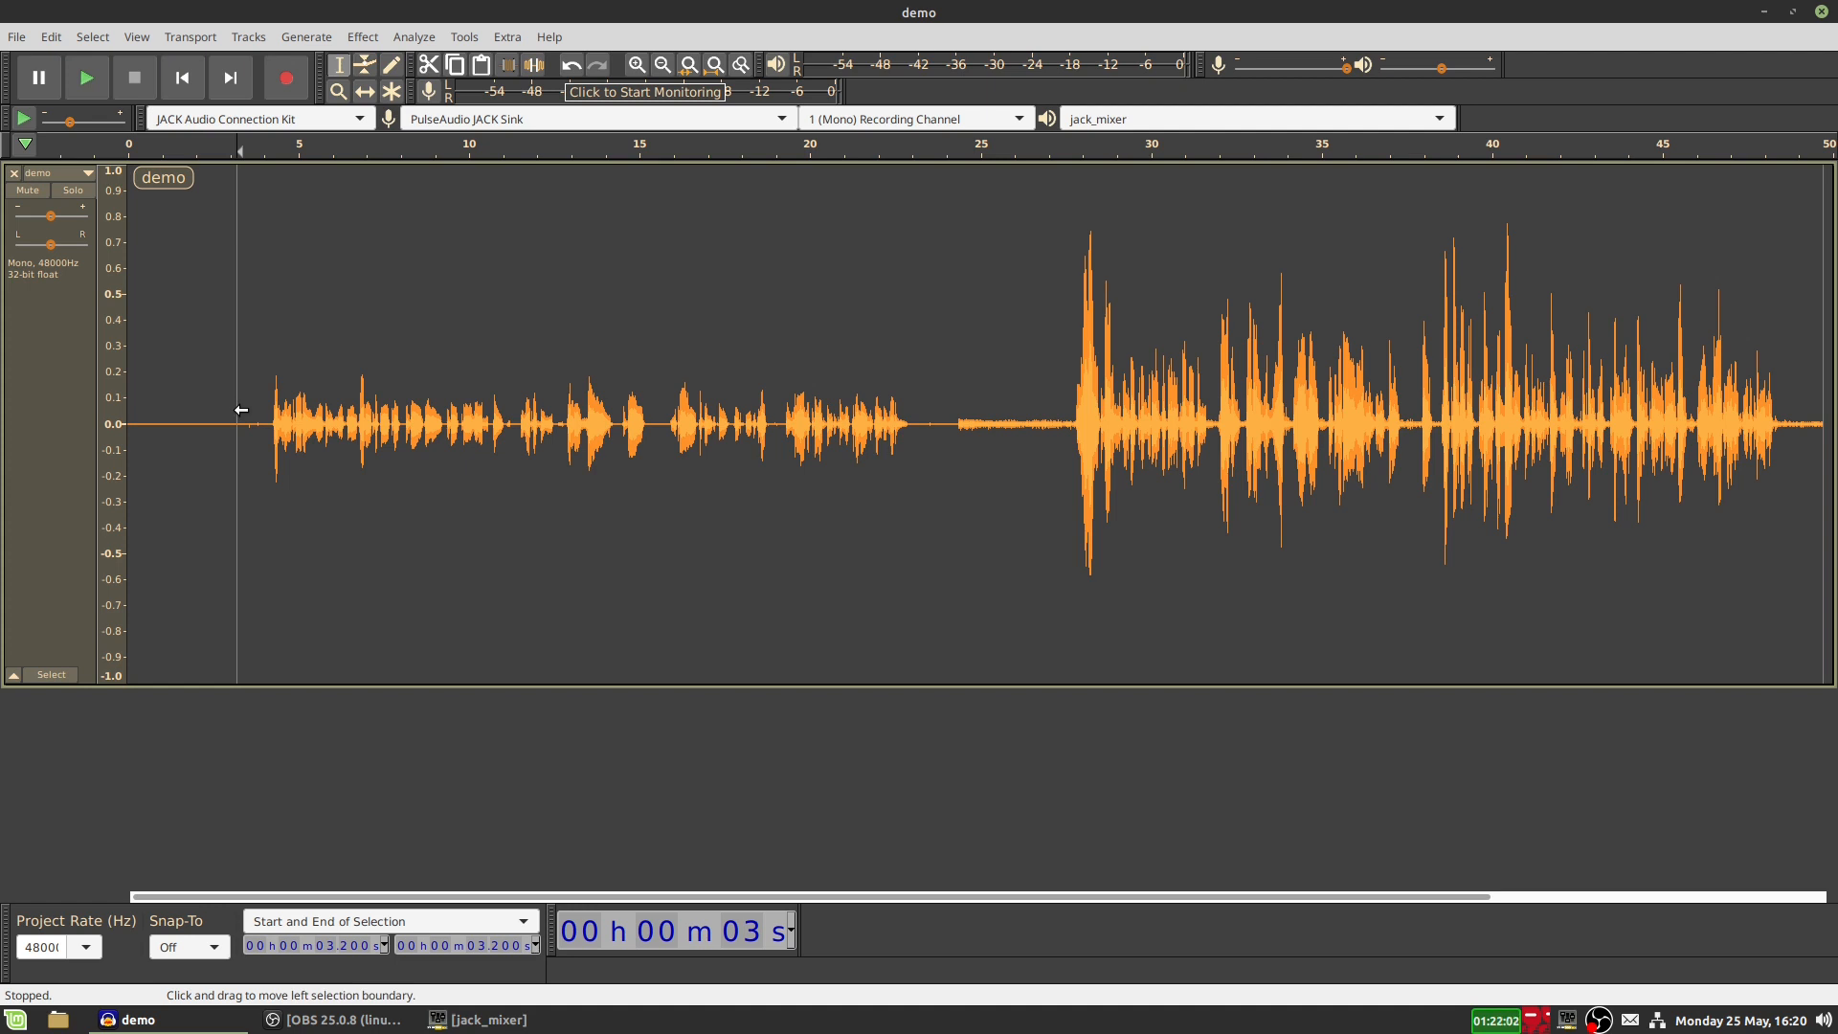
drag(241, 409, 139, 383)
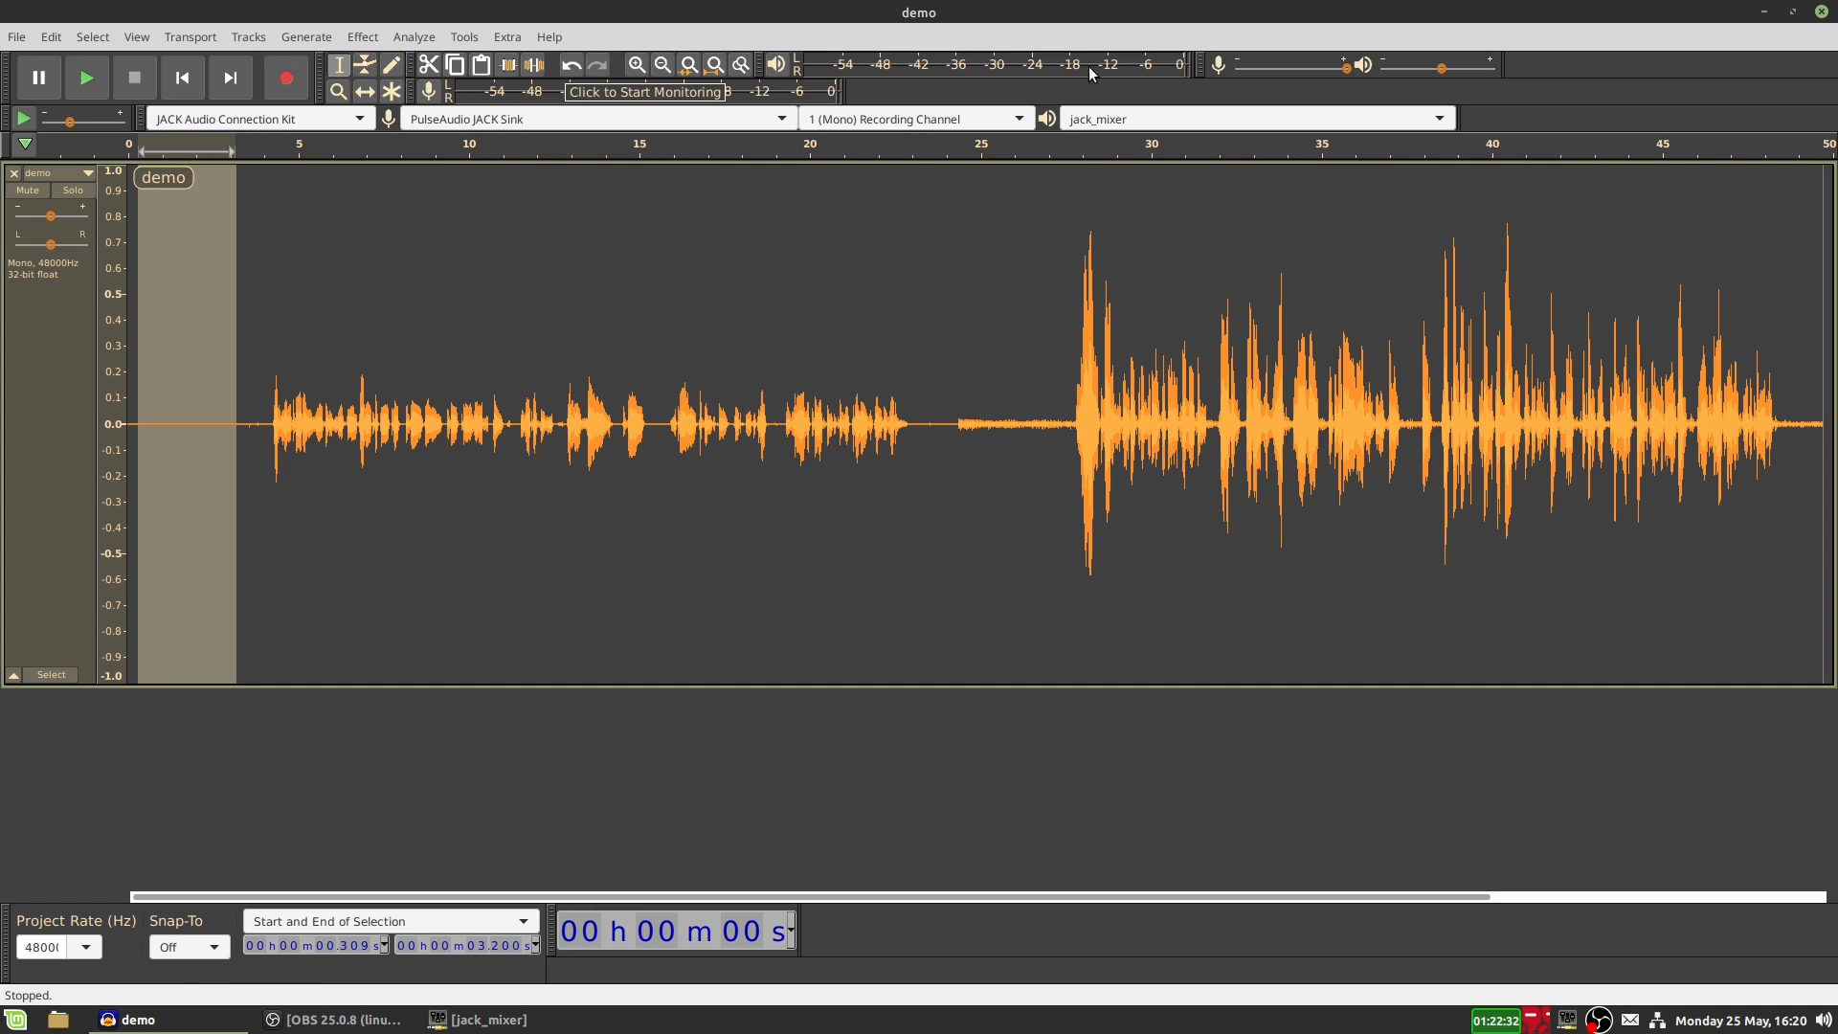
drag(1445, 69, 1492, 68)
key(space)
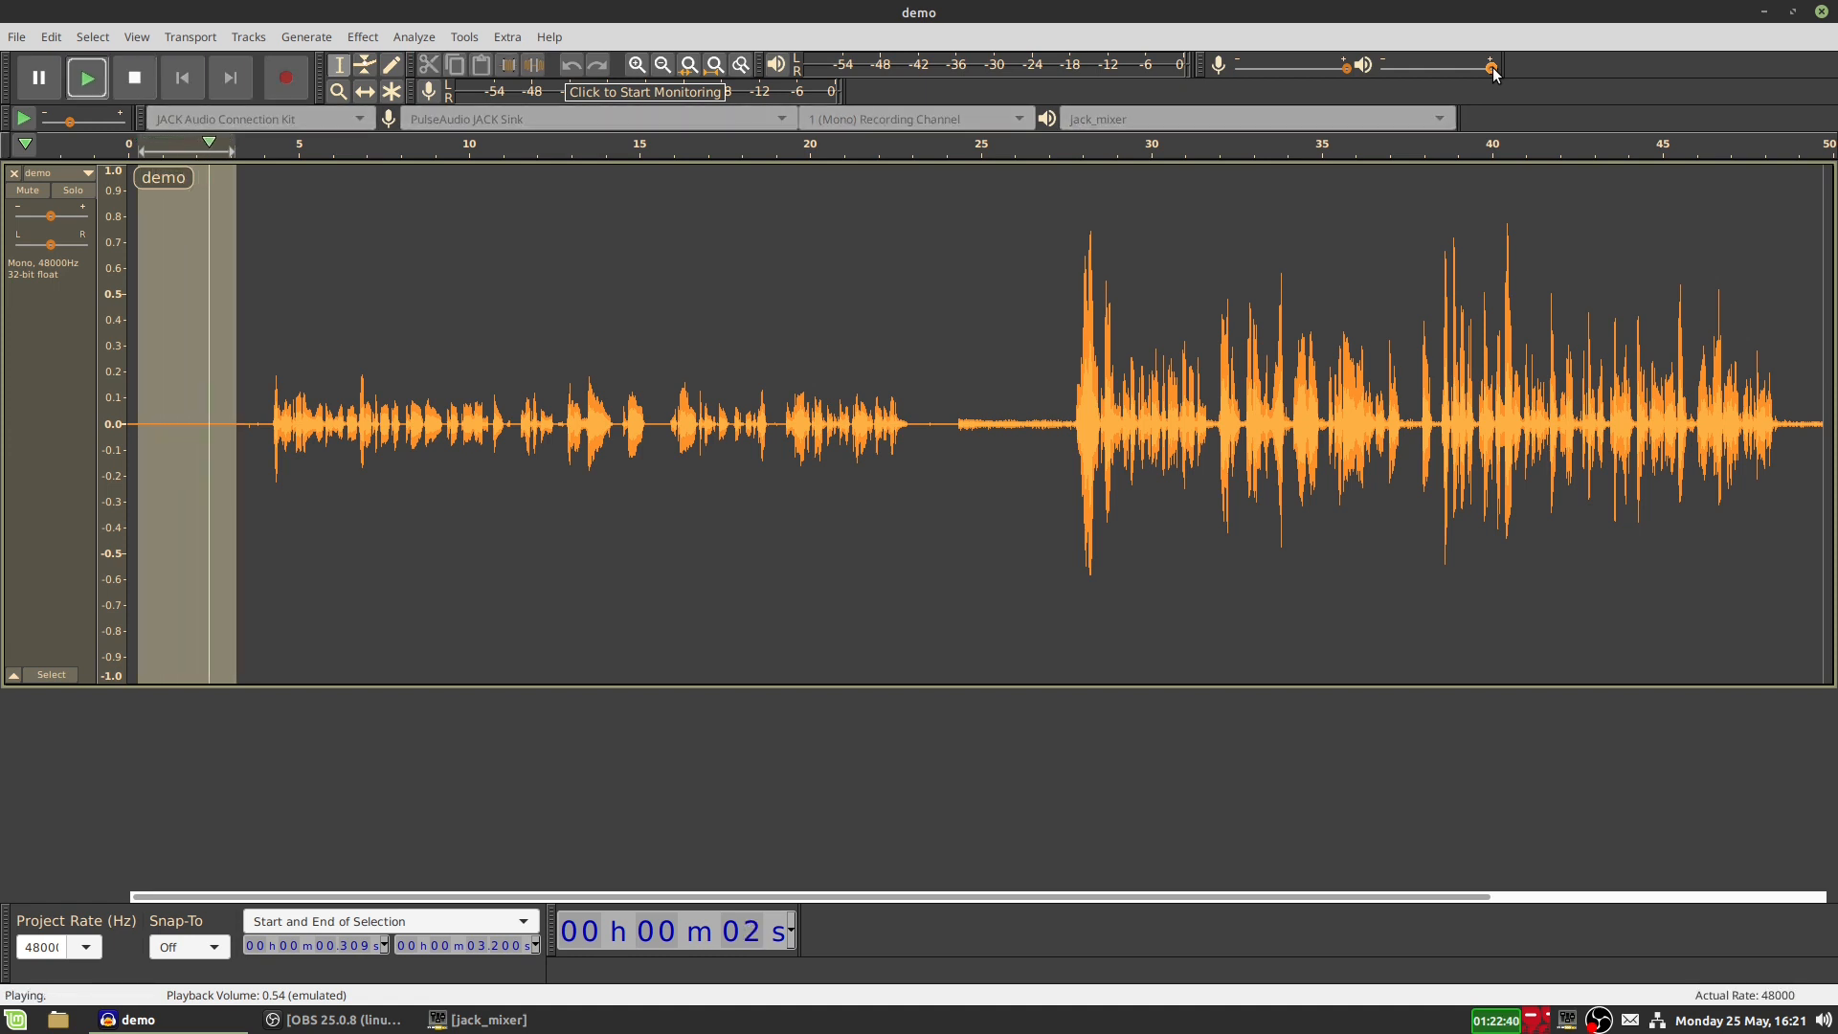
key(space)
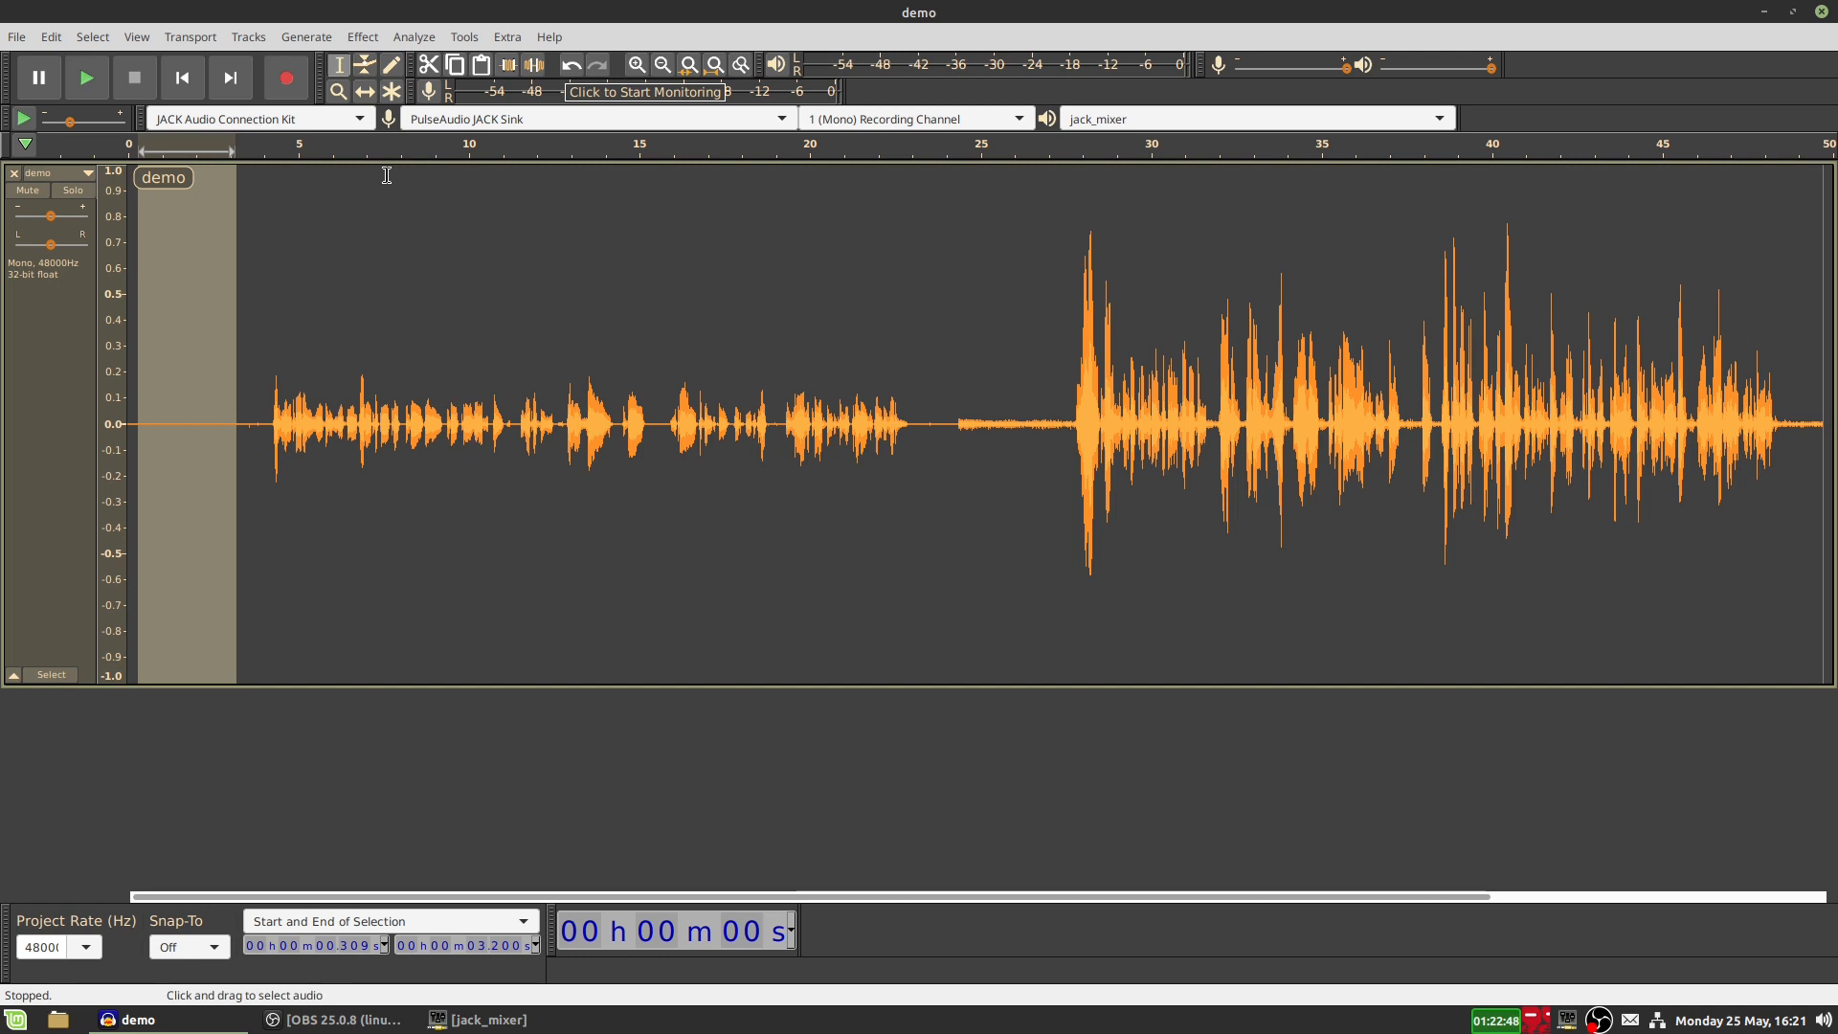
Step: Capture a noise profile from the selected lead-in with the Noise Reduction effect
click(364, 39)
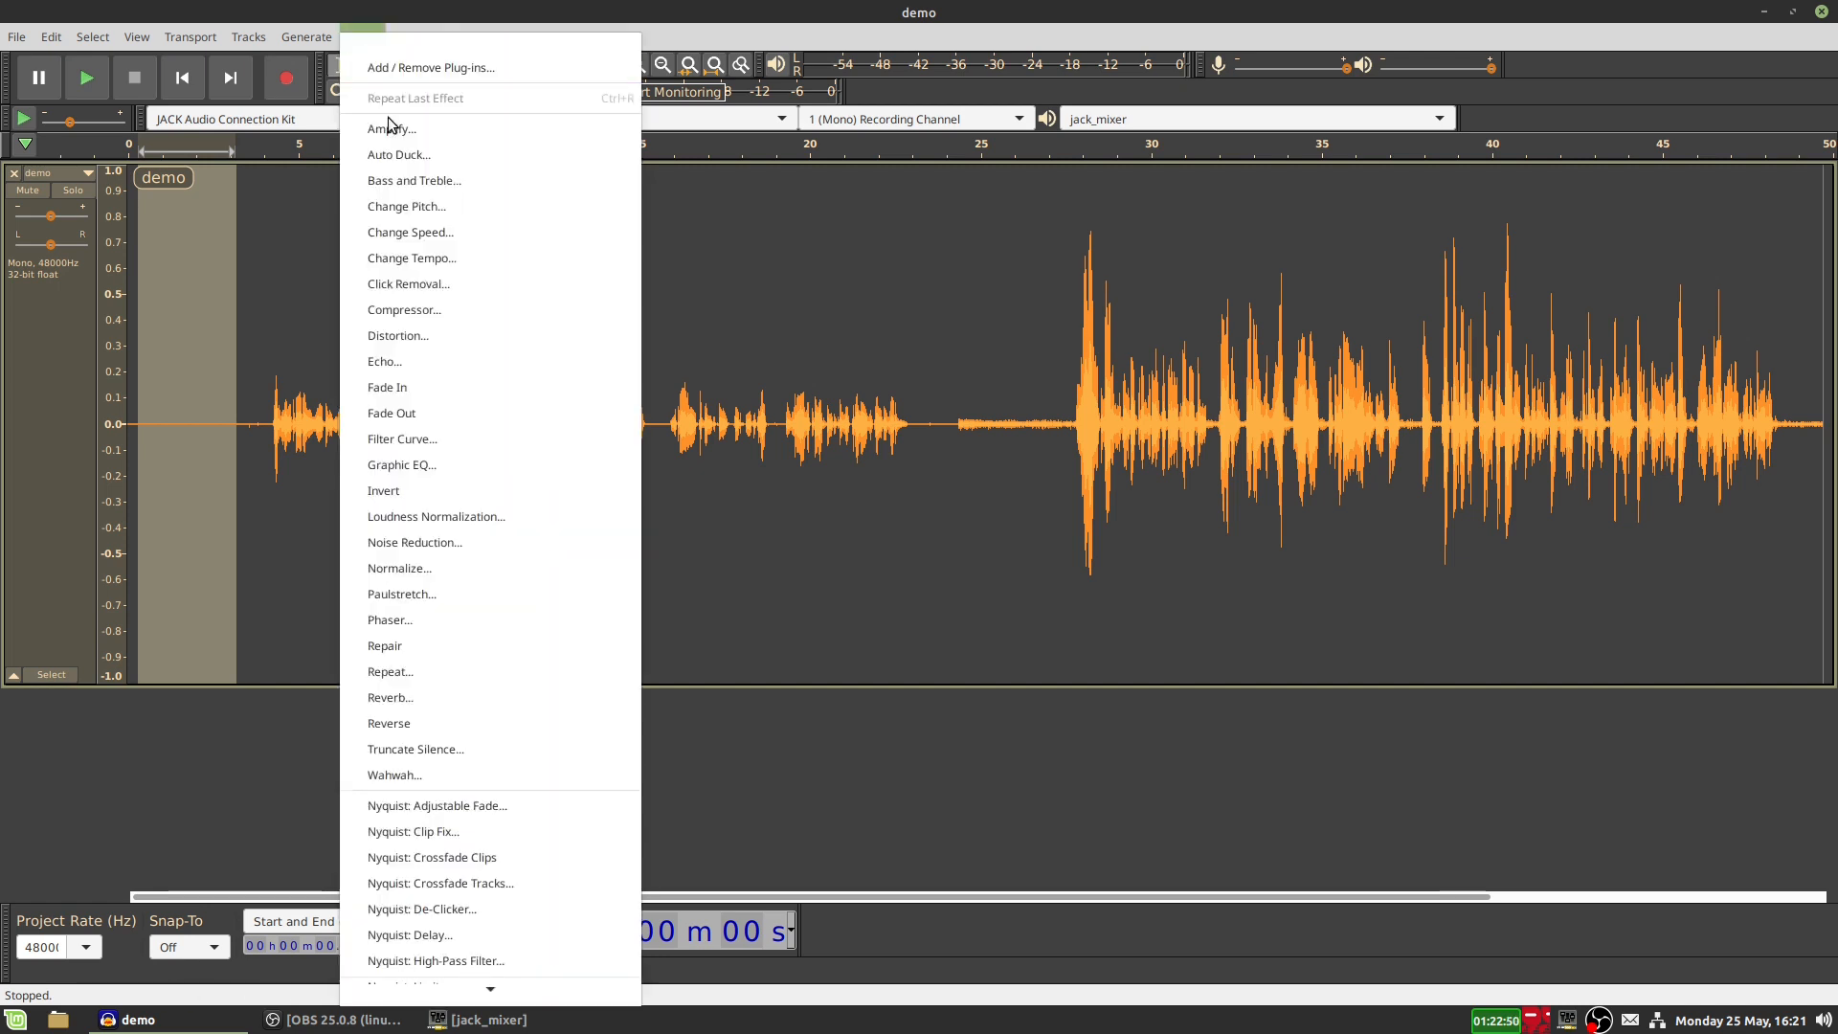
click(414, 542)
drag(764, 308, 533, 252)
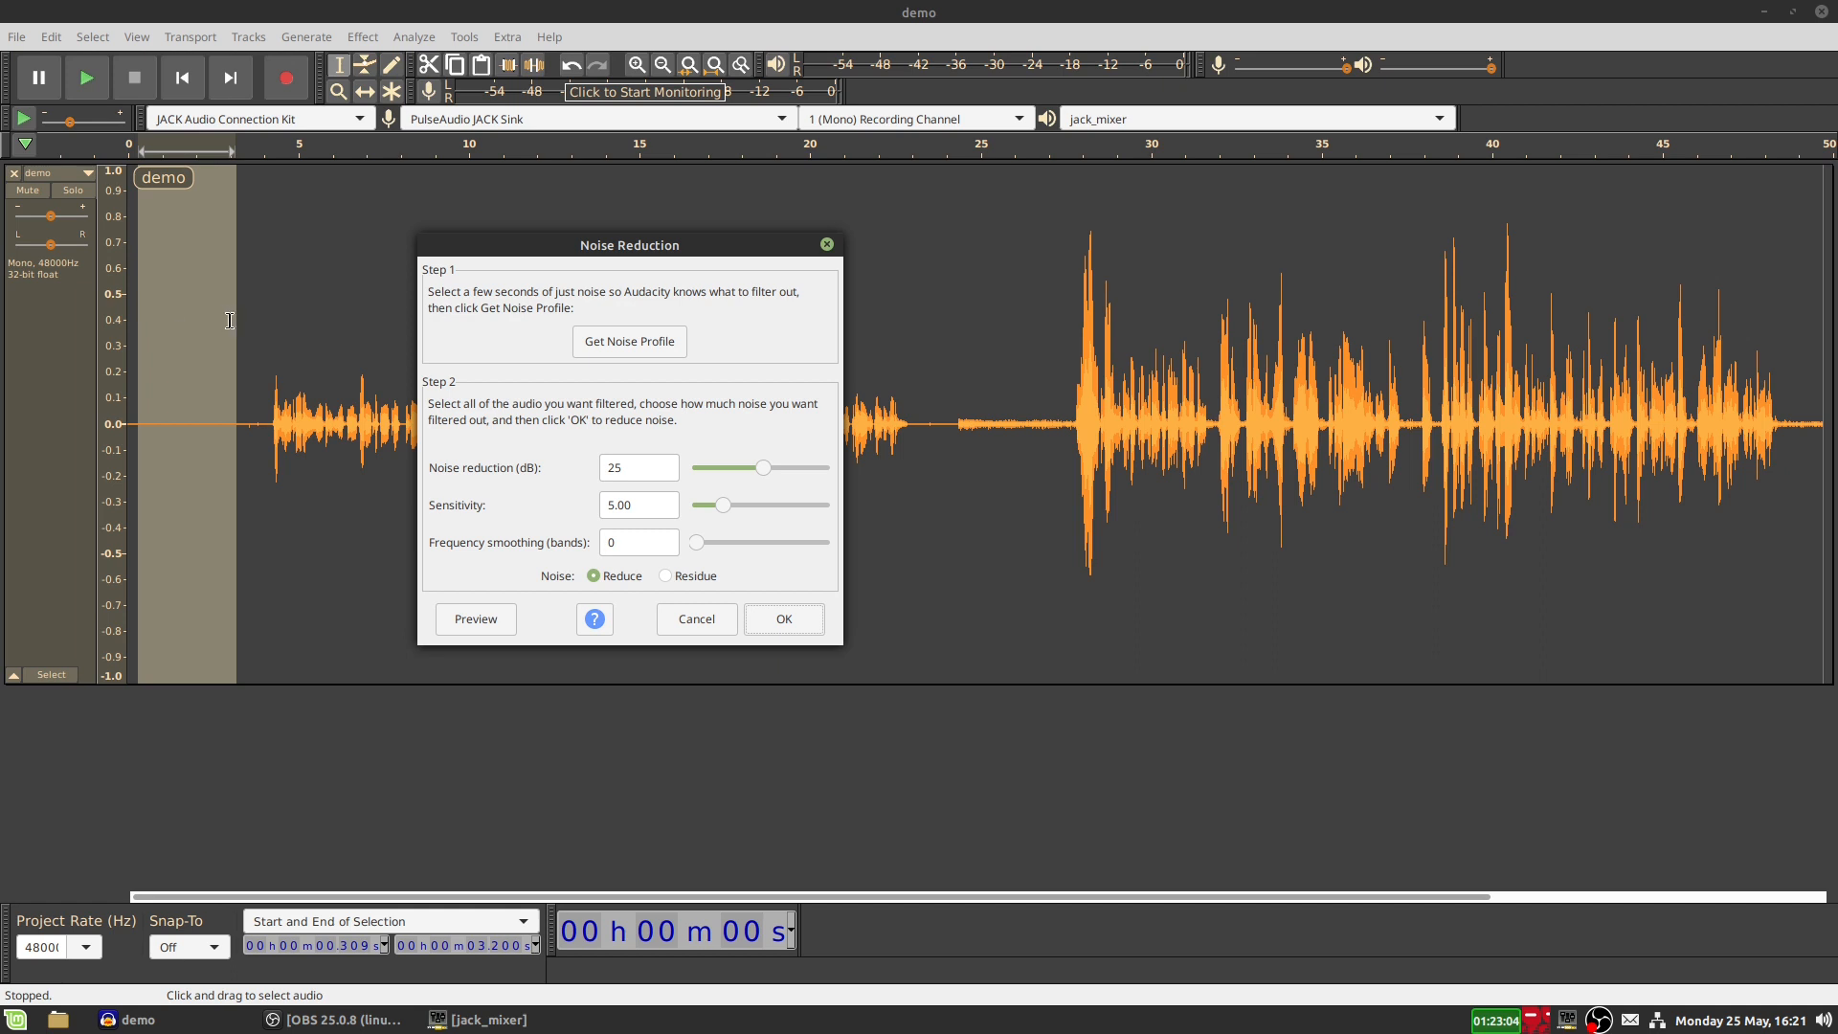
click(613, 343)
Step: Select the first recording from 0 to about 23.8 s and apply Noise Reduction at 25 dB, sensitivity 5.00 and 0 smoothing bands
drag(939, 423, 41, 381)
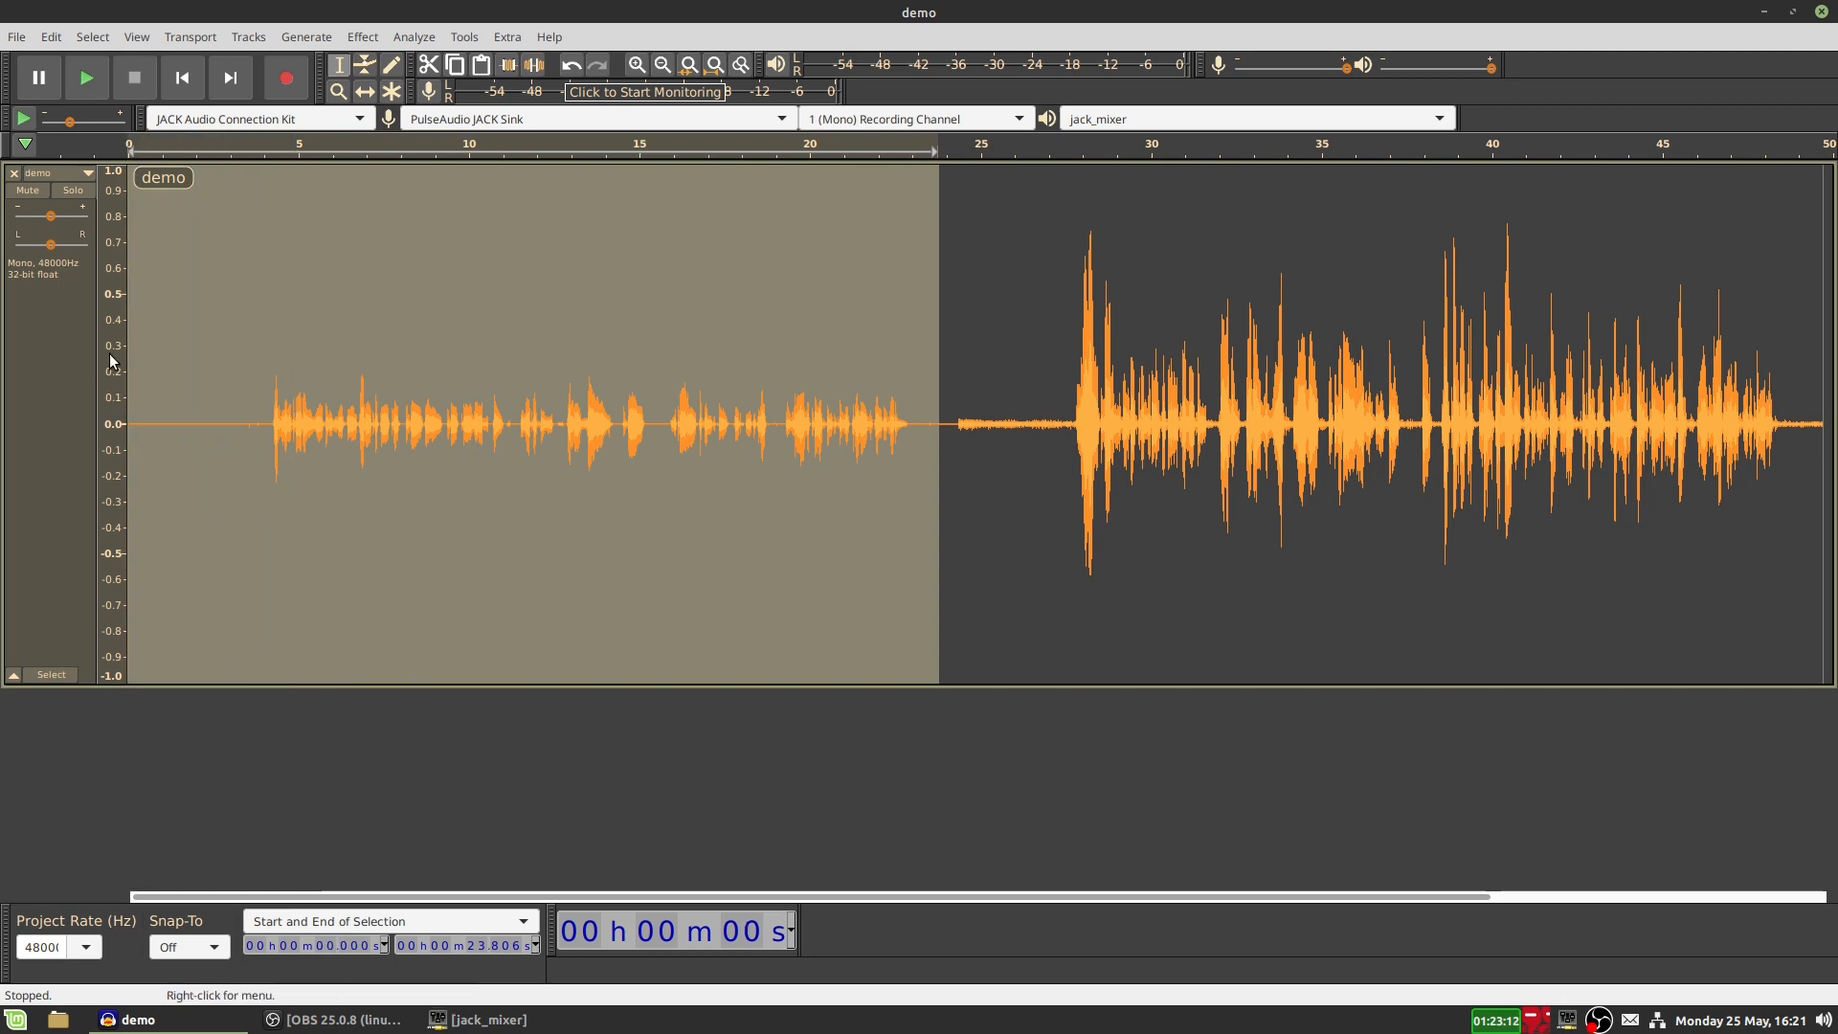
click(363, 36)
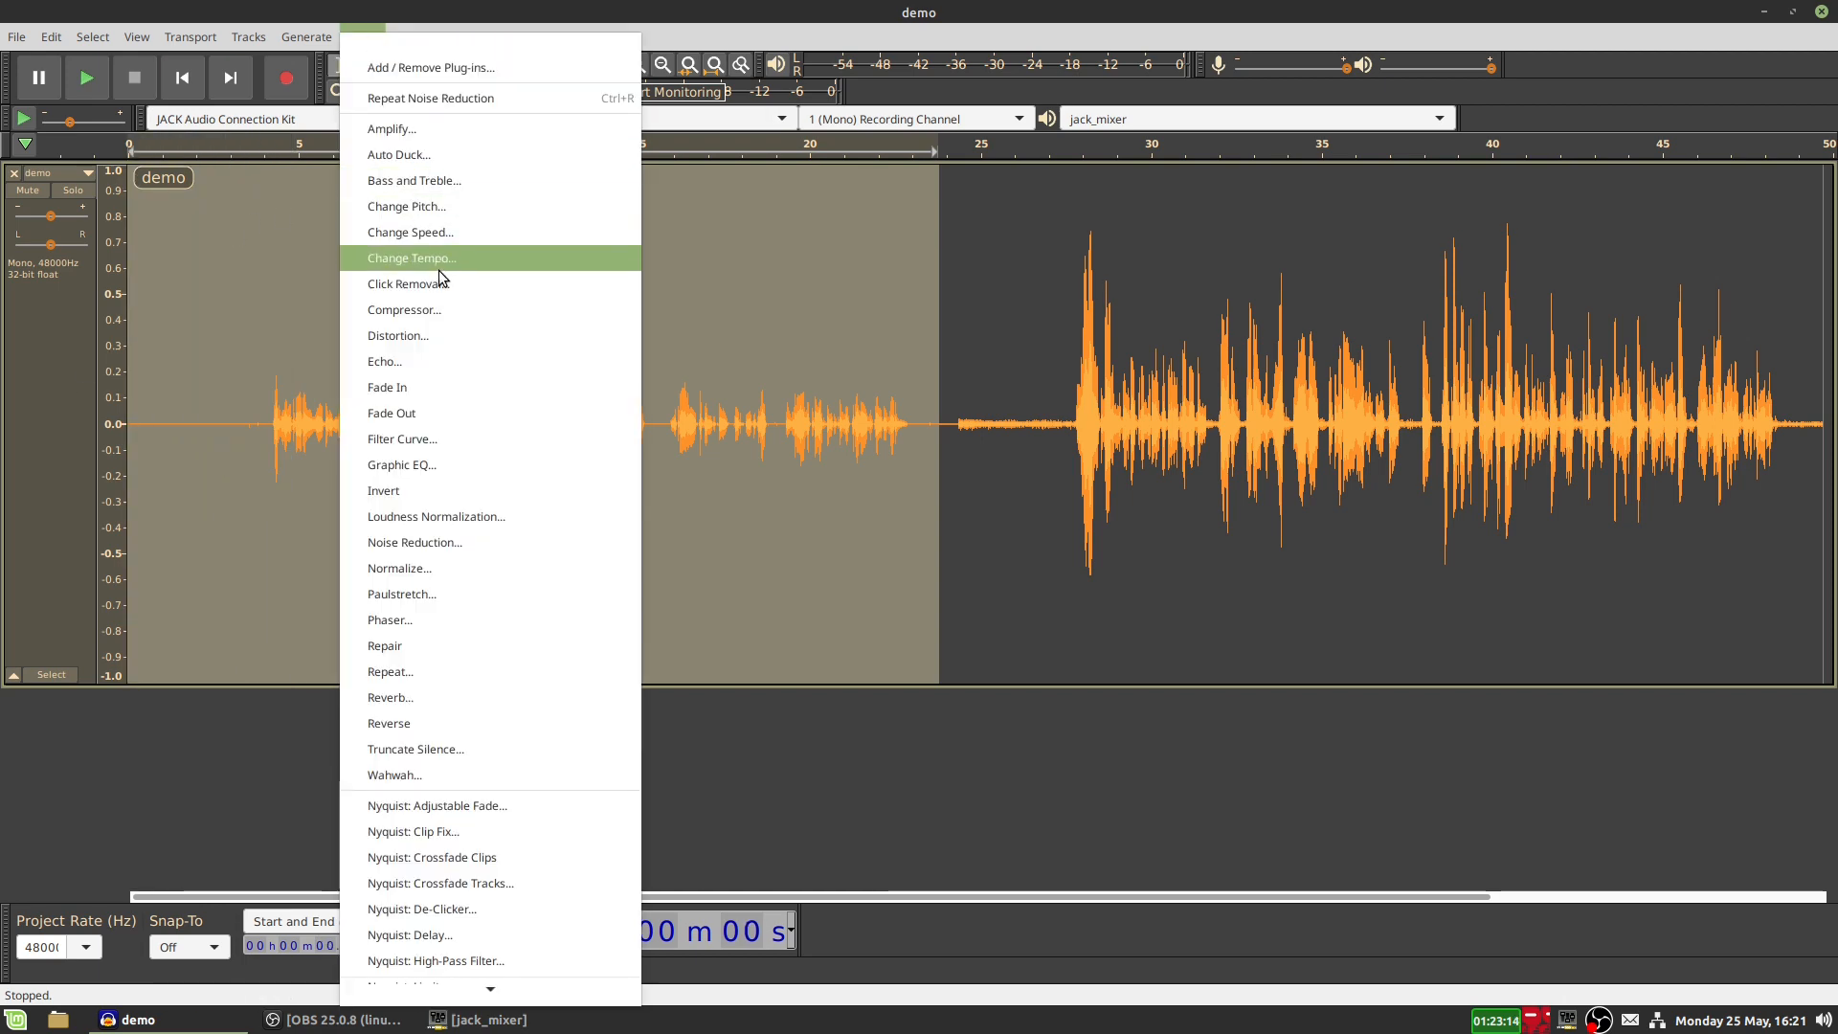
click(438, 542)
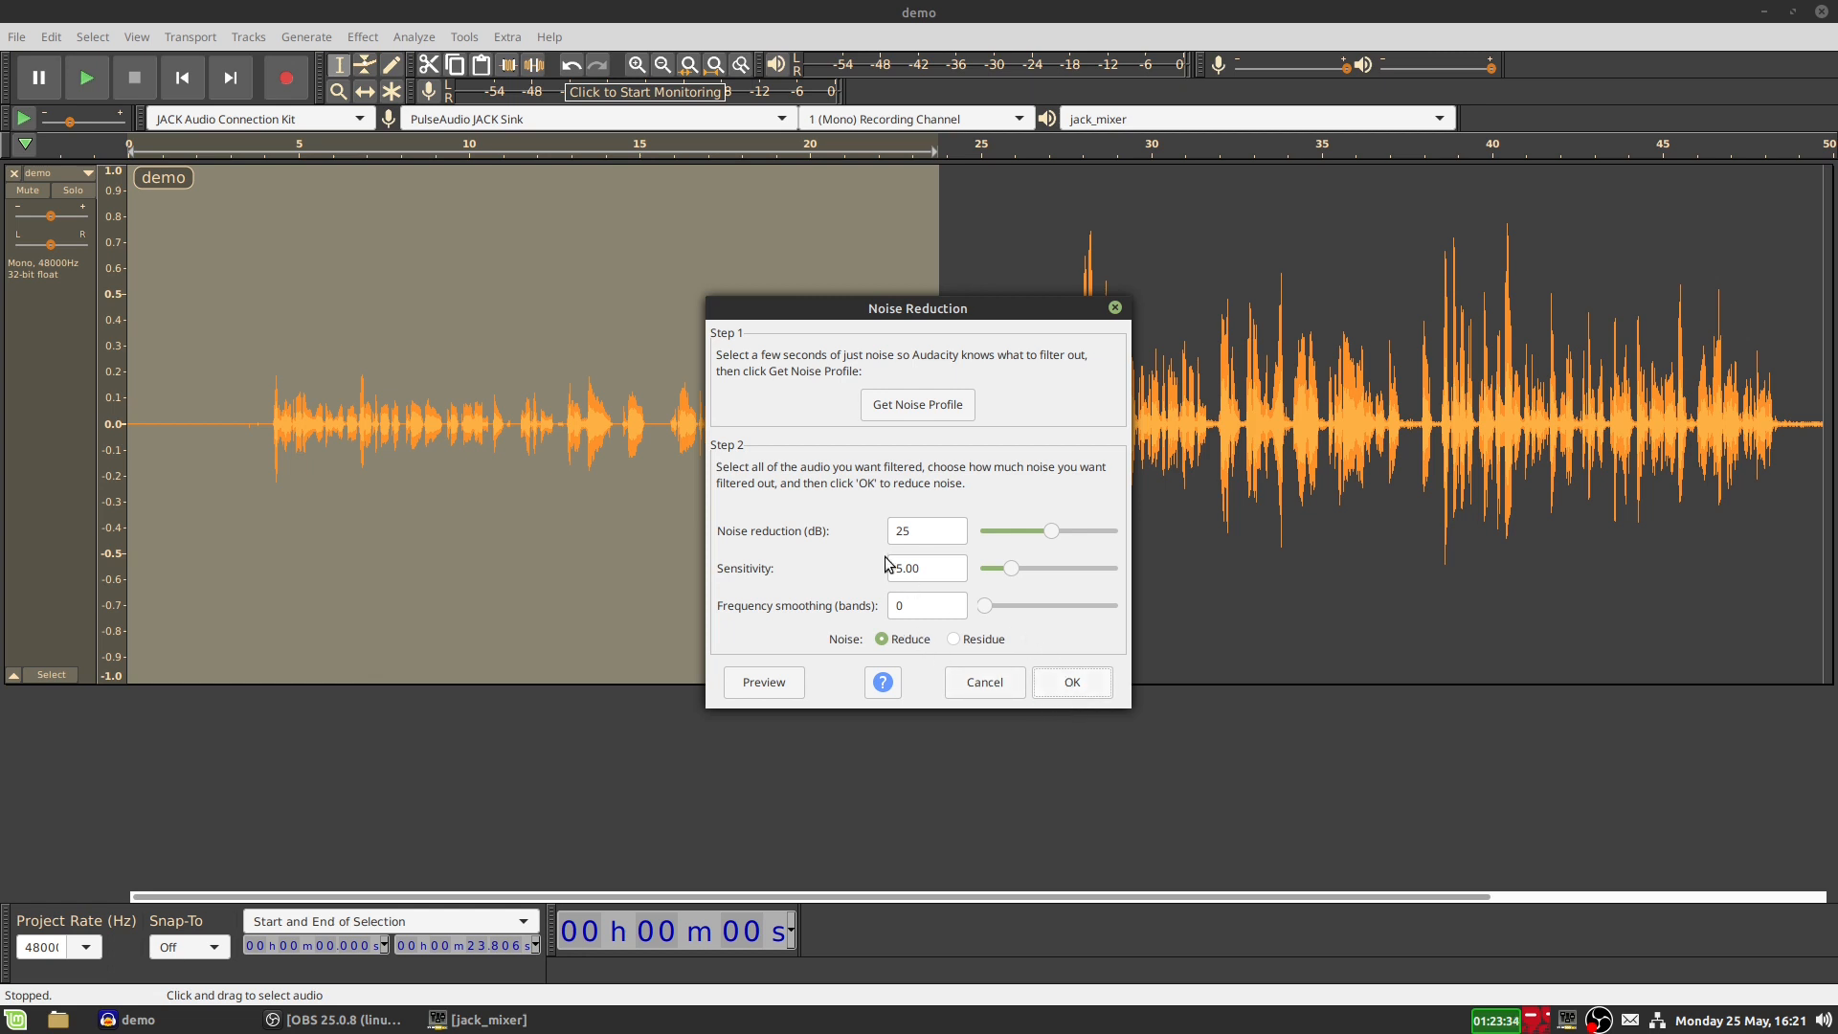
drag(924, 536, 885, 534)
click(913, 601)
double_click(913, 604)
click(1070, 680)
Step: Play the lead-in from 0 to about 3.6 s at near-maximum volume to check the noise reduction
click(263, 337)
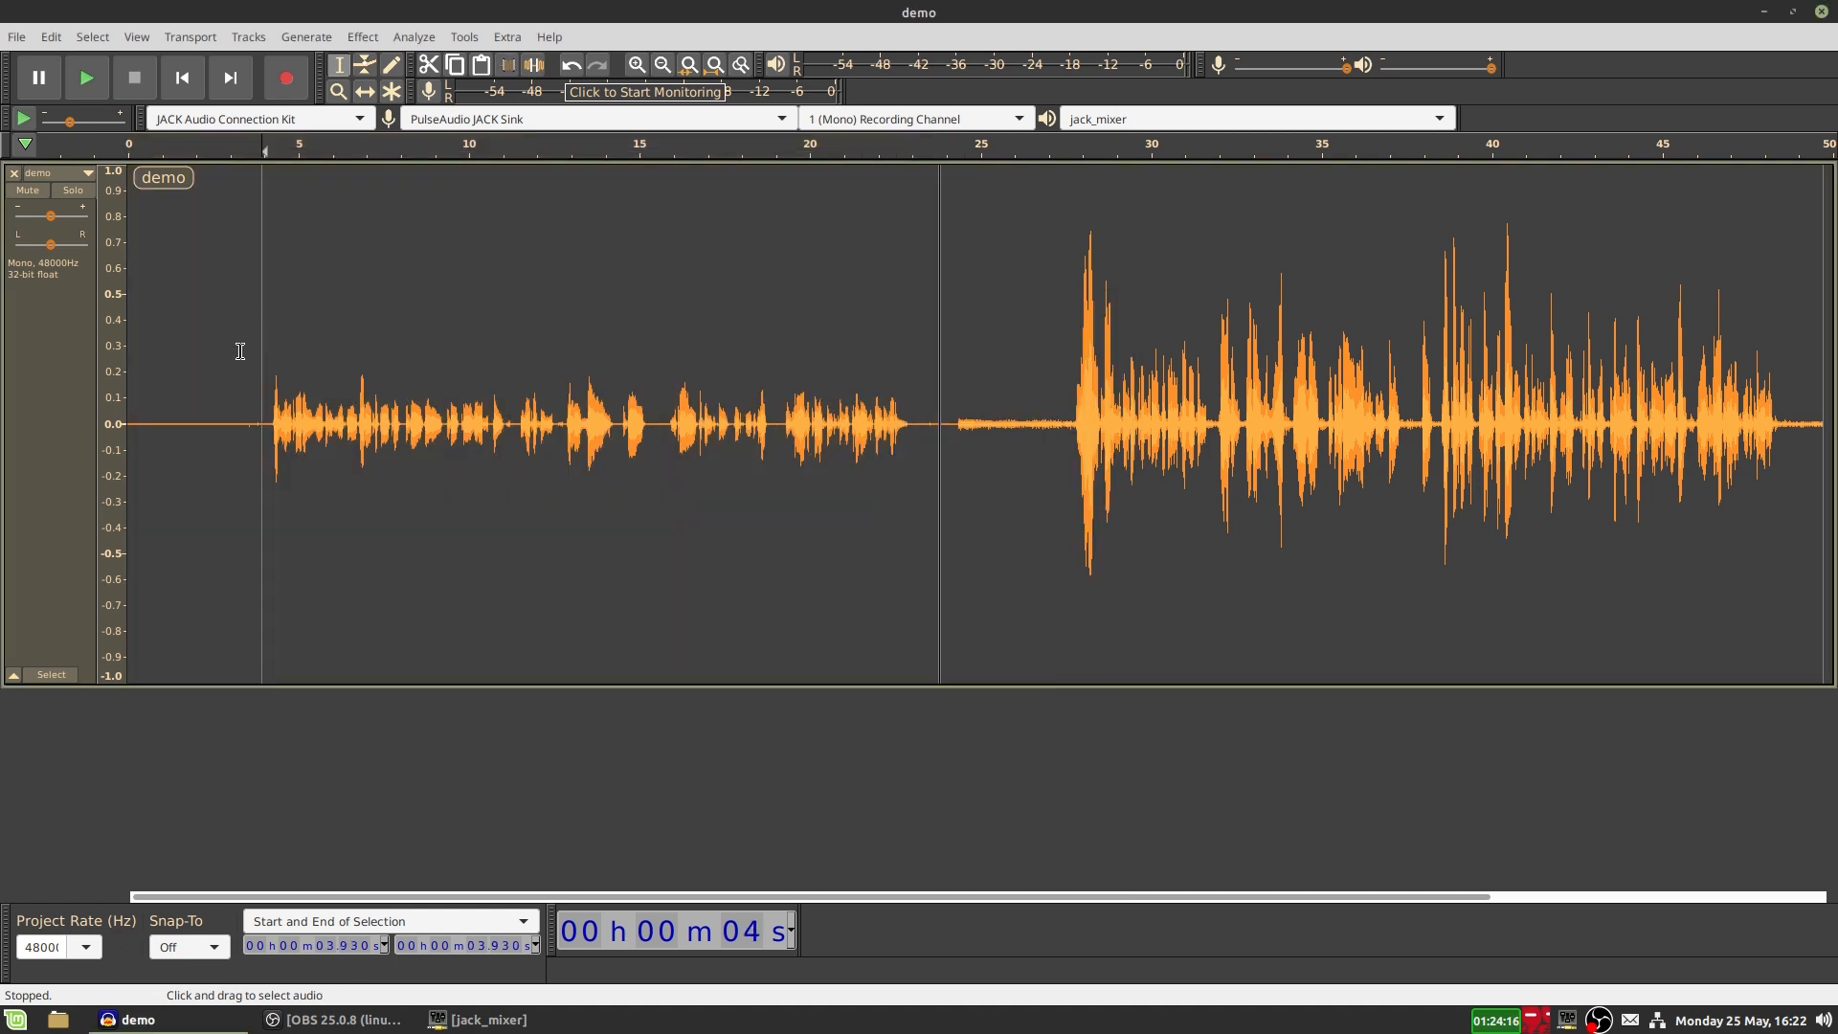
drag(250, 350, 61, 353)
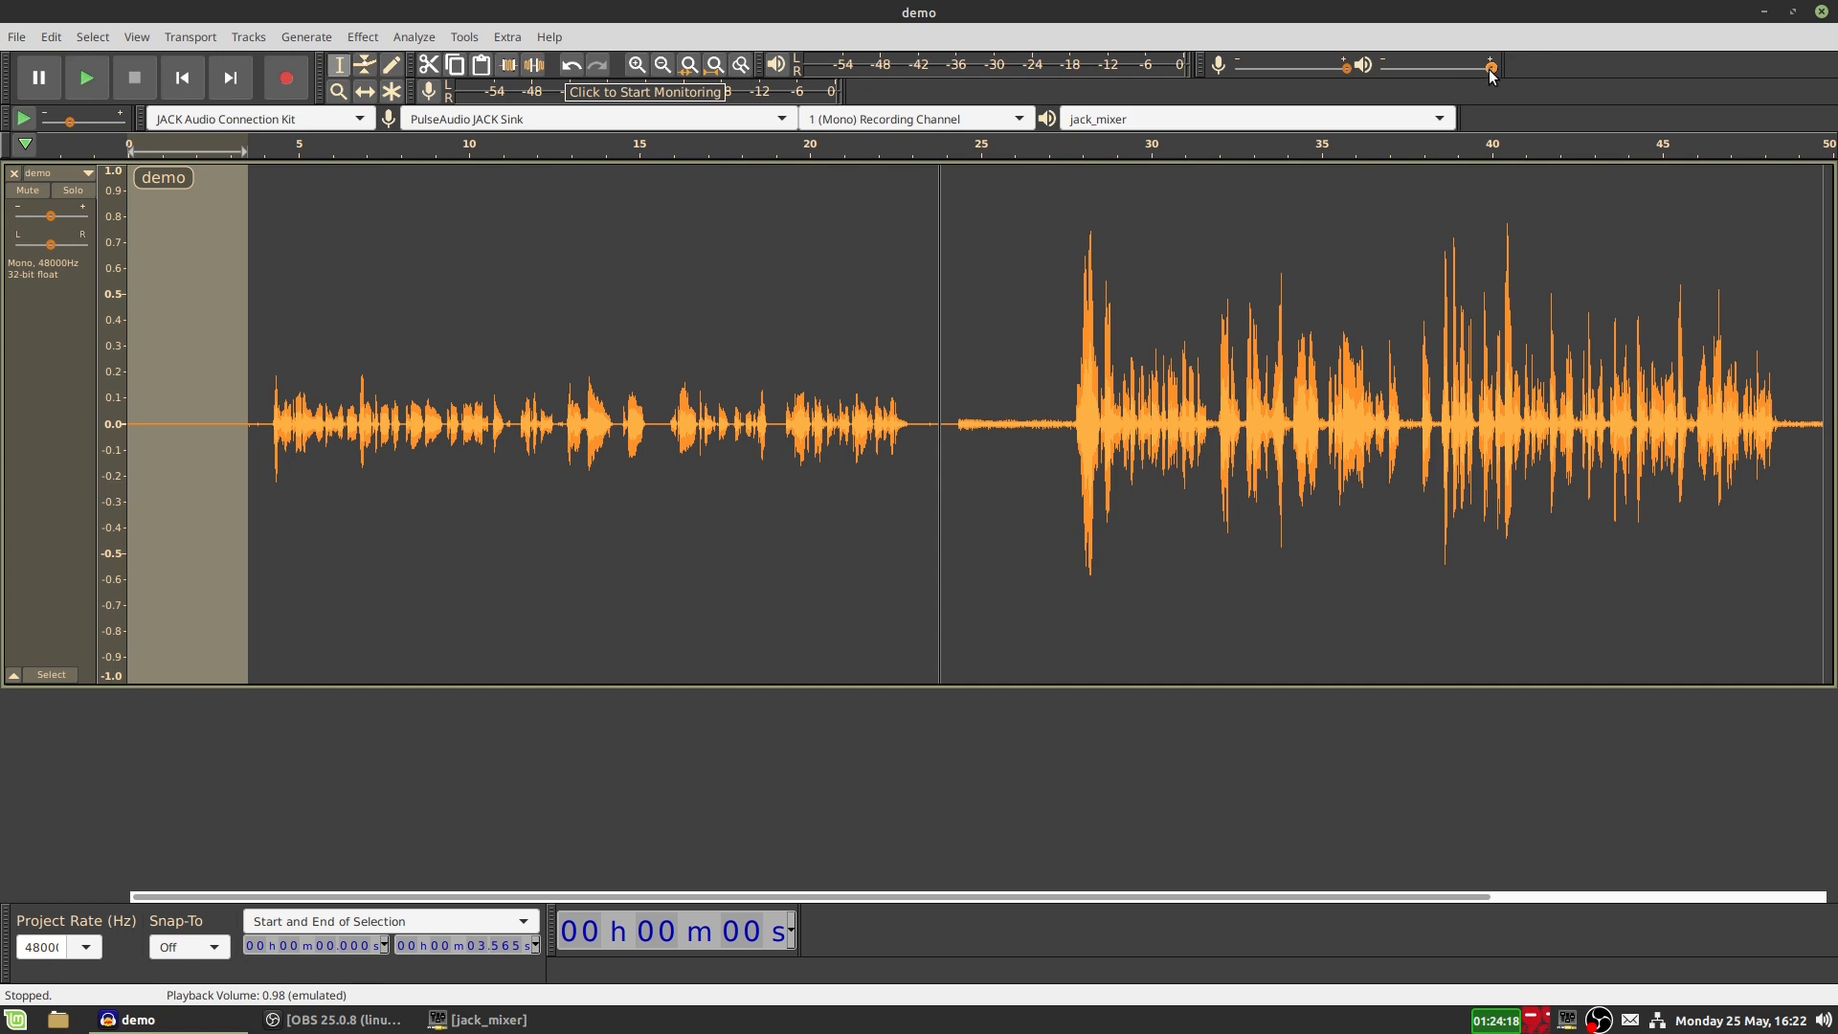
key(space)
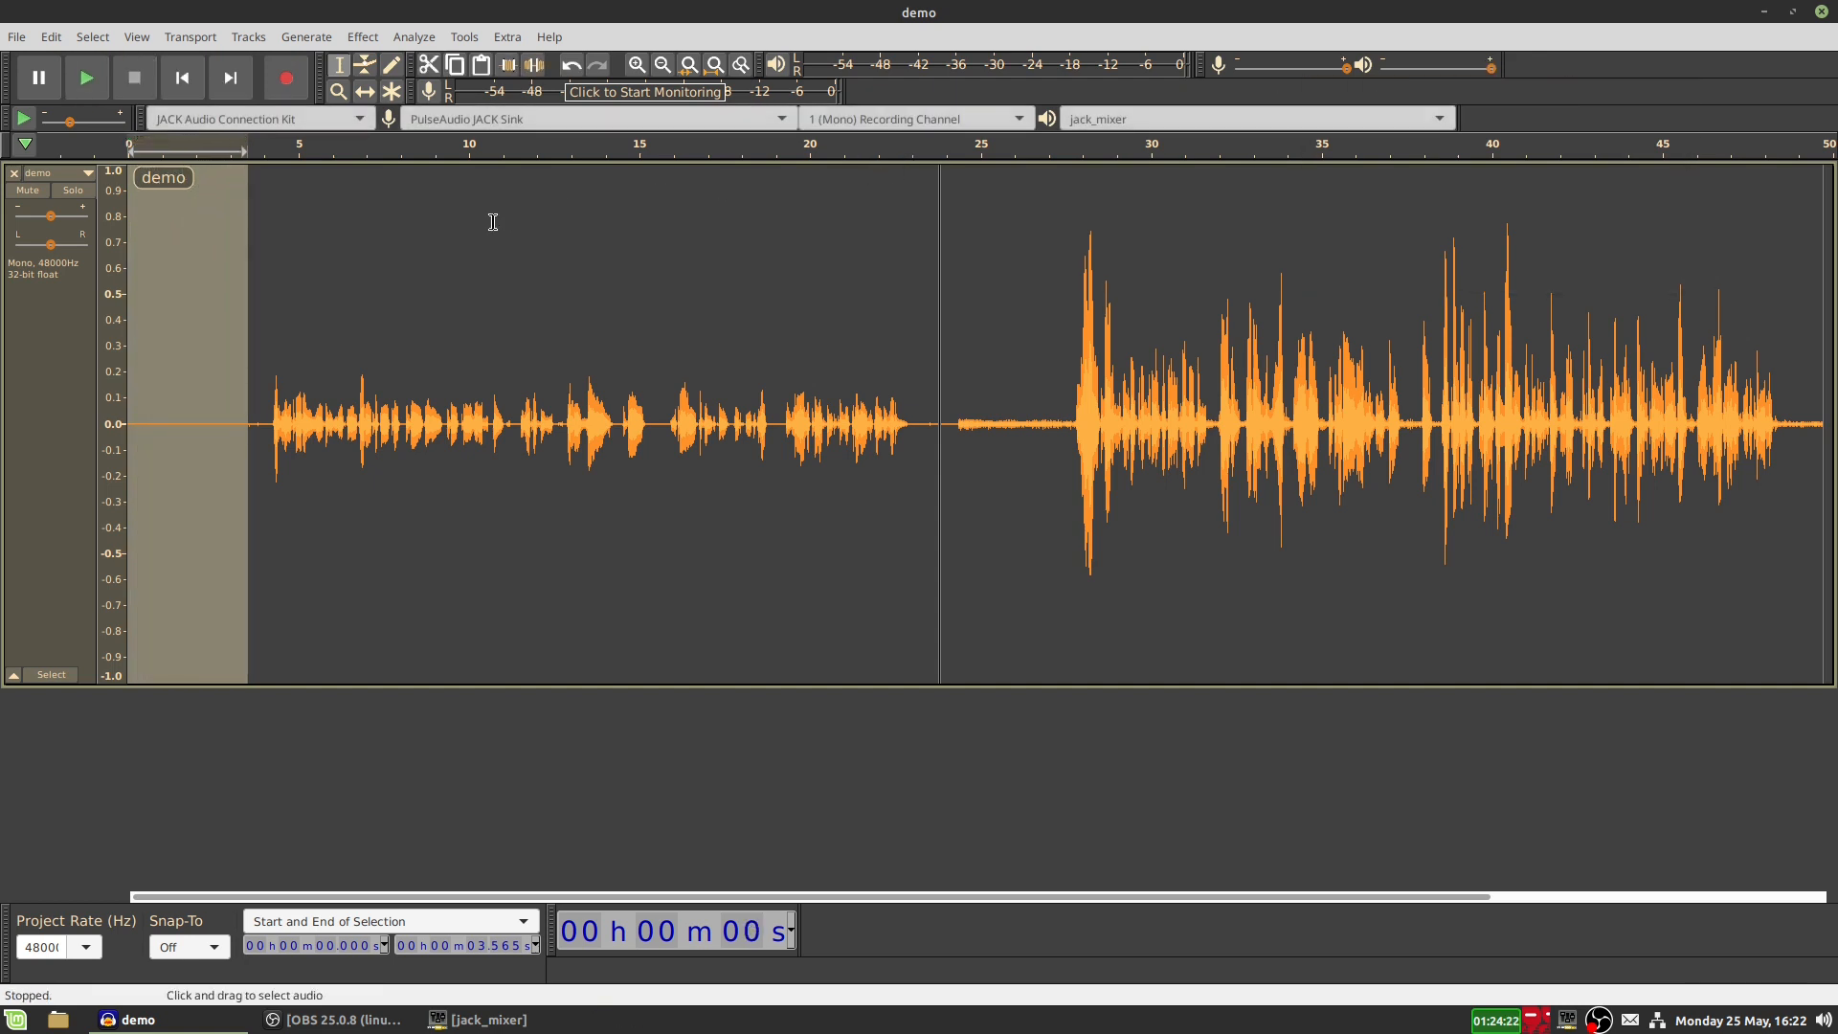
click(168, 345)
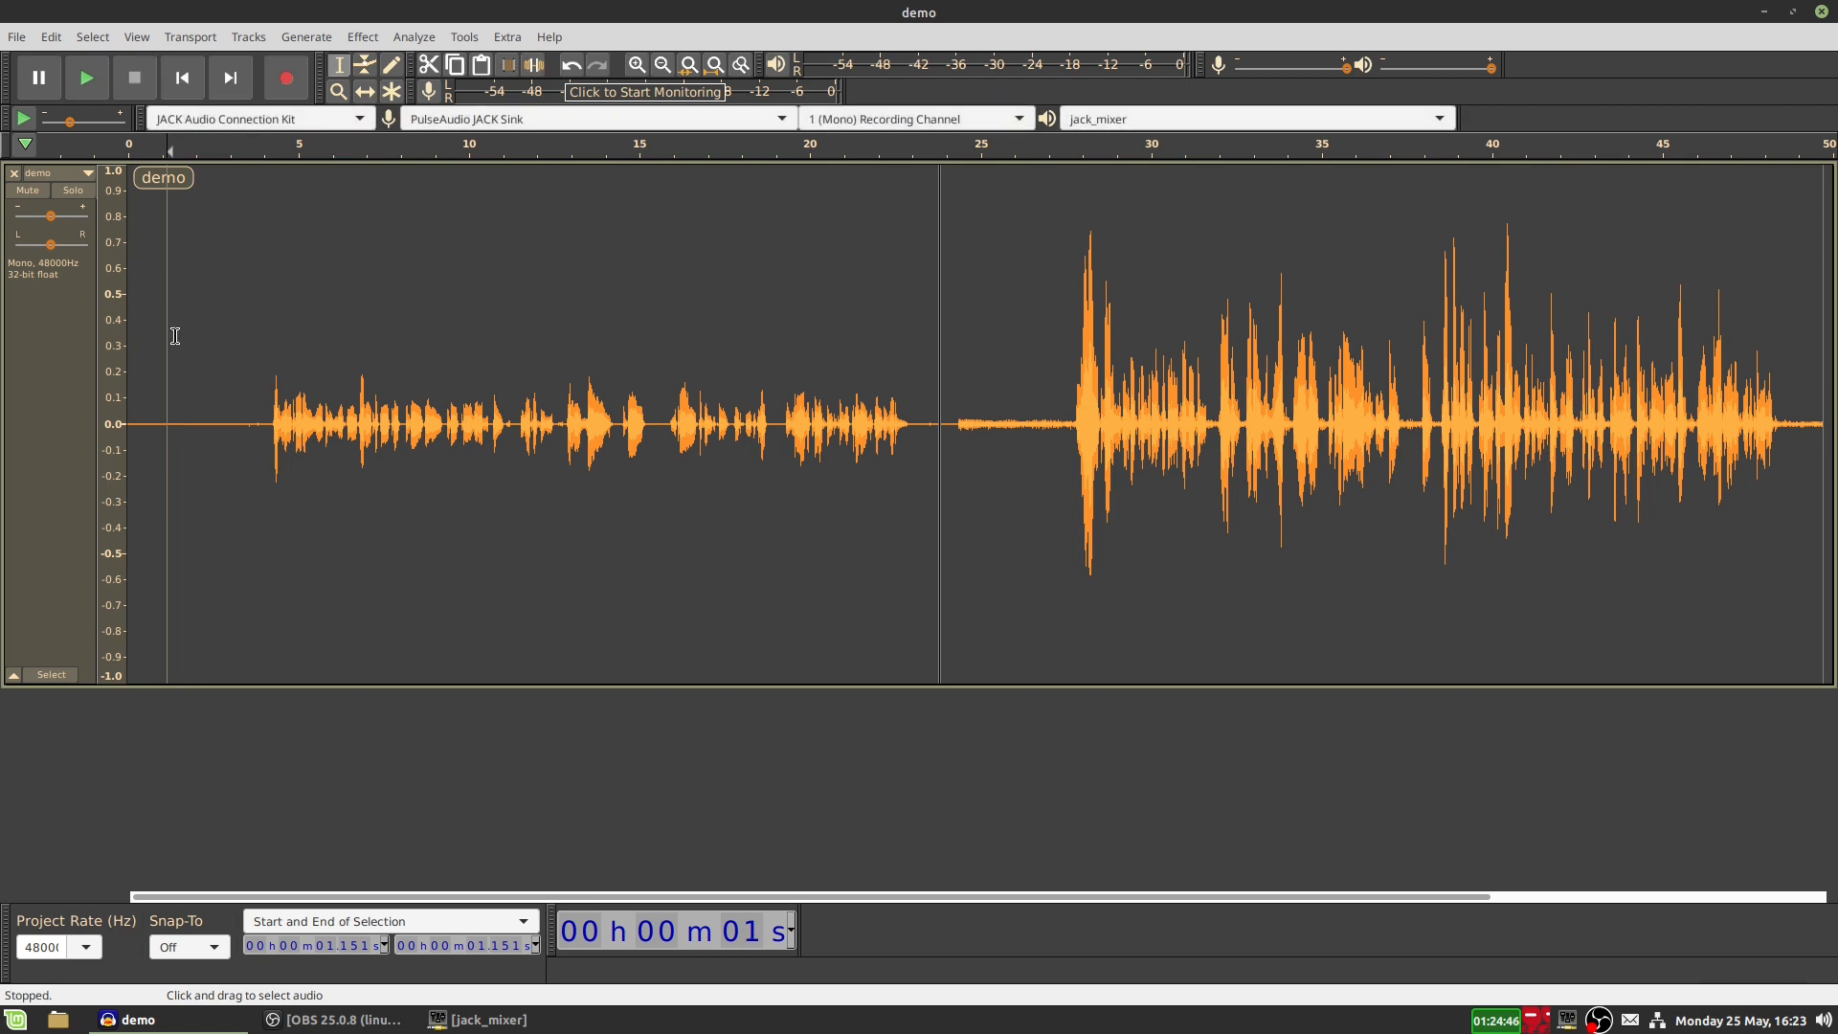
Step: Listen to the noise-reduced first recording from about 2.4 s
drag(927, 403, 198, 424)
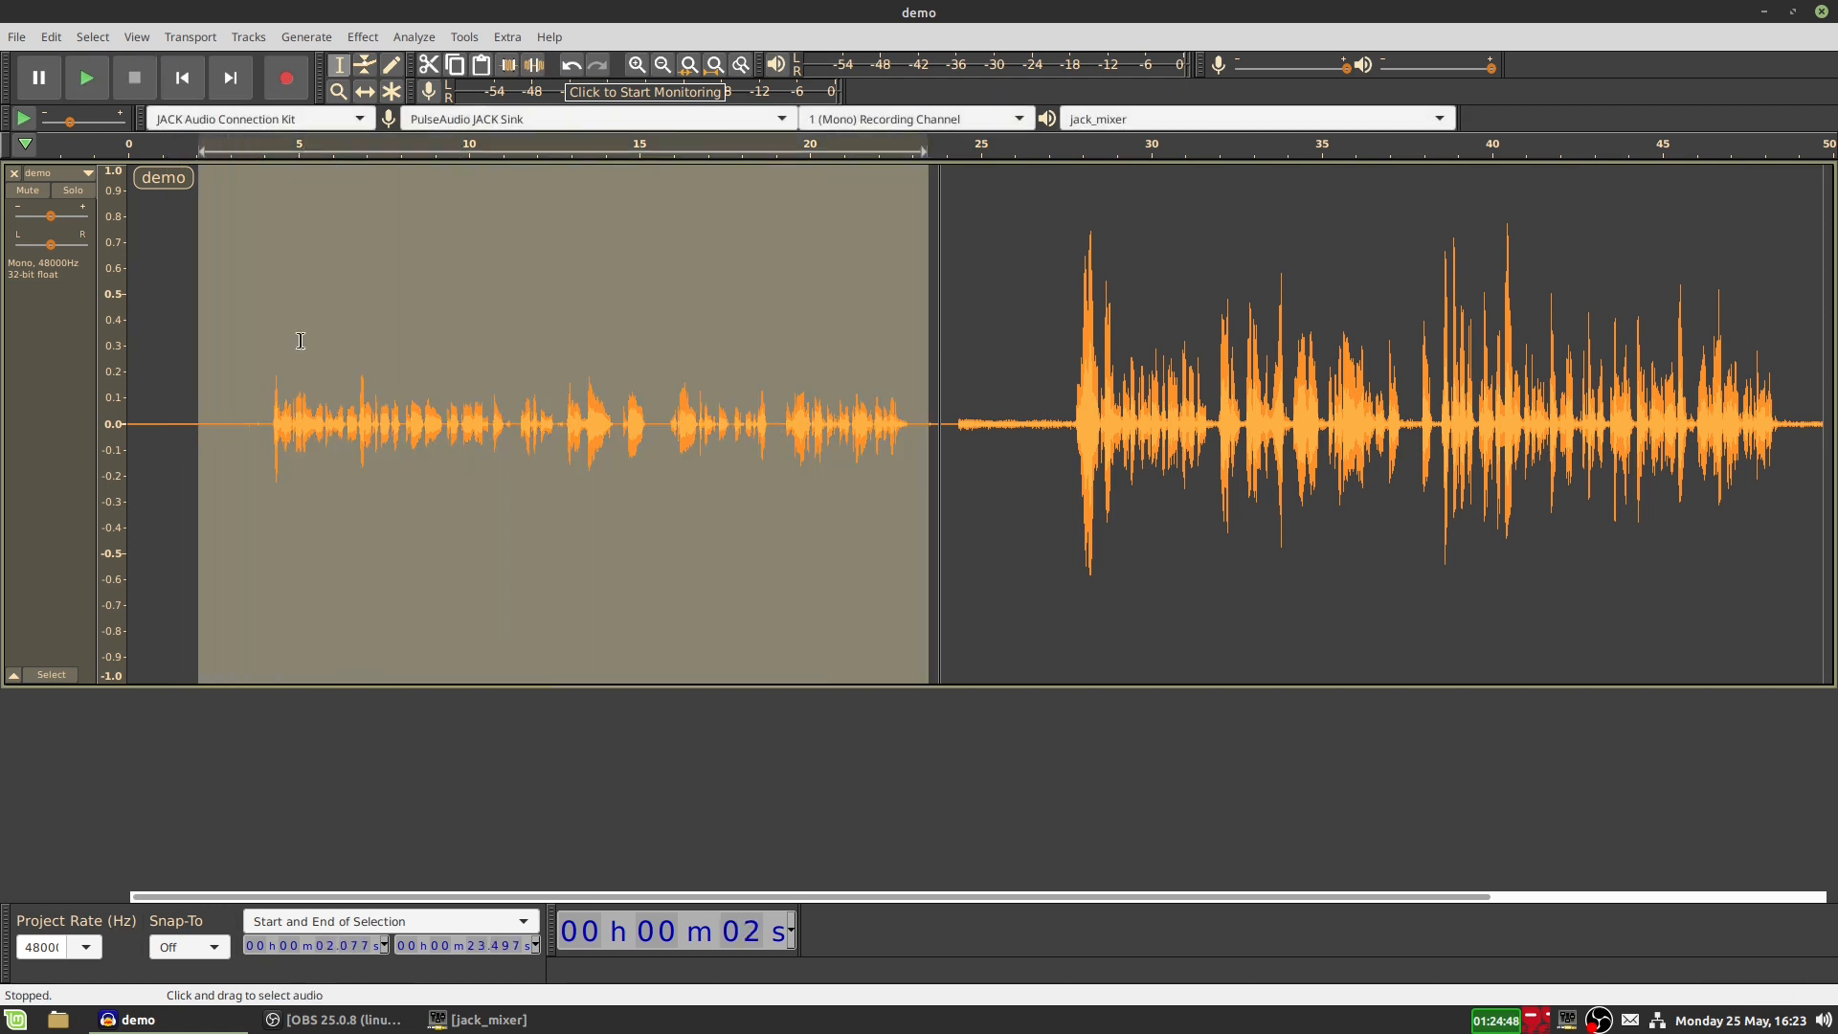
click(211, 344)
key(space)
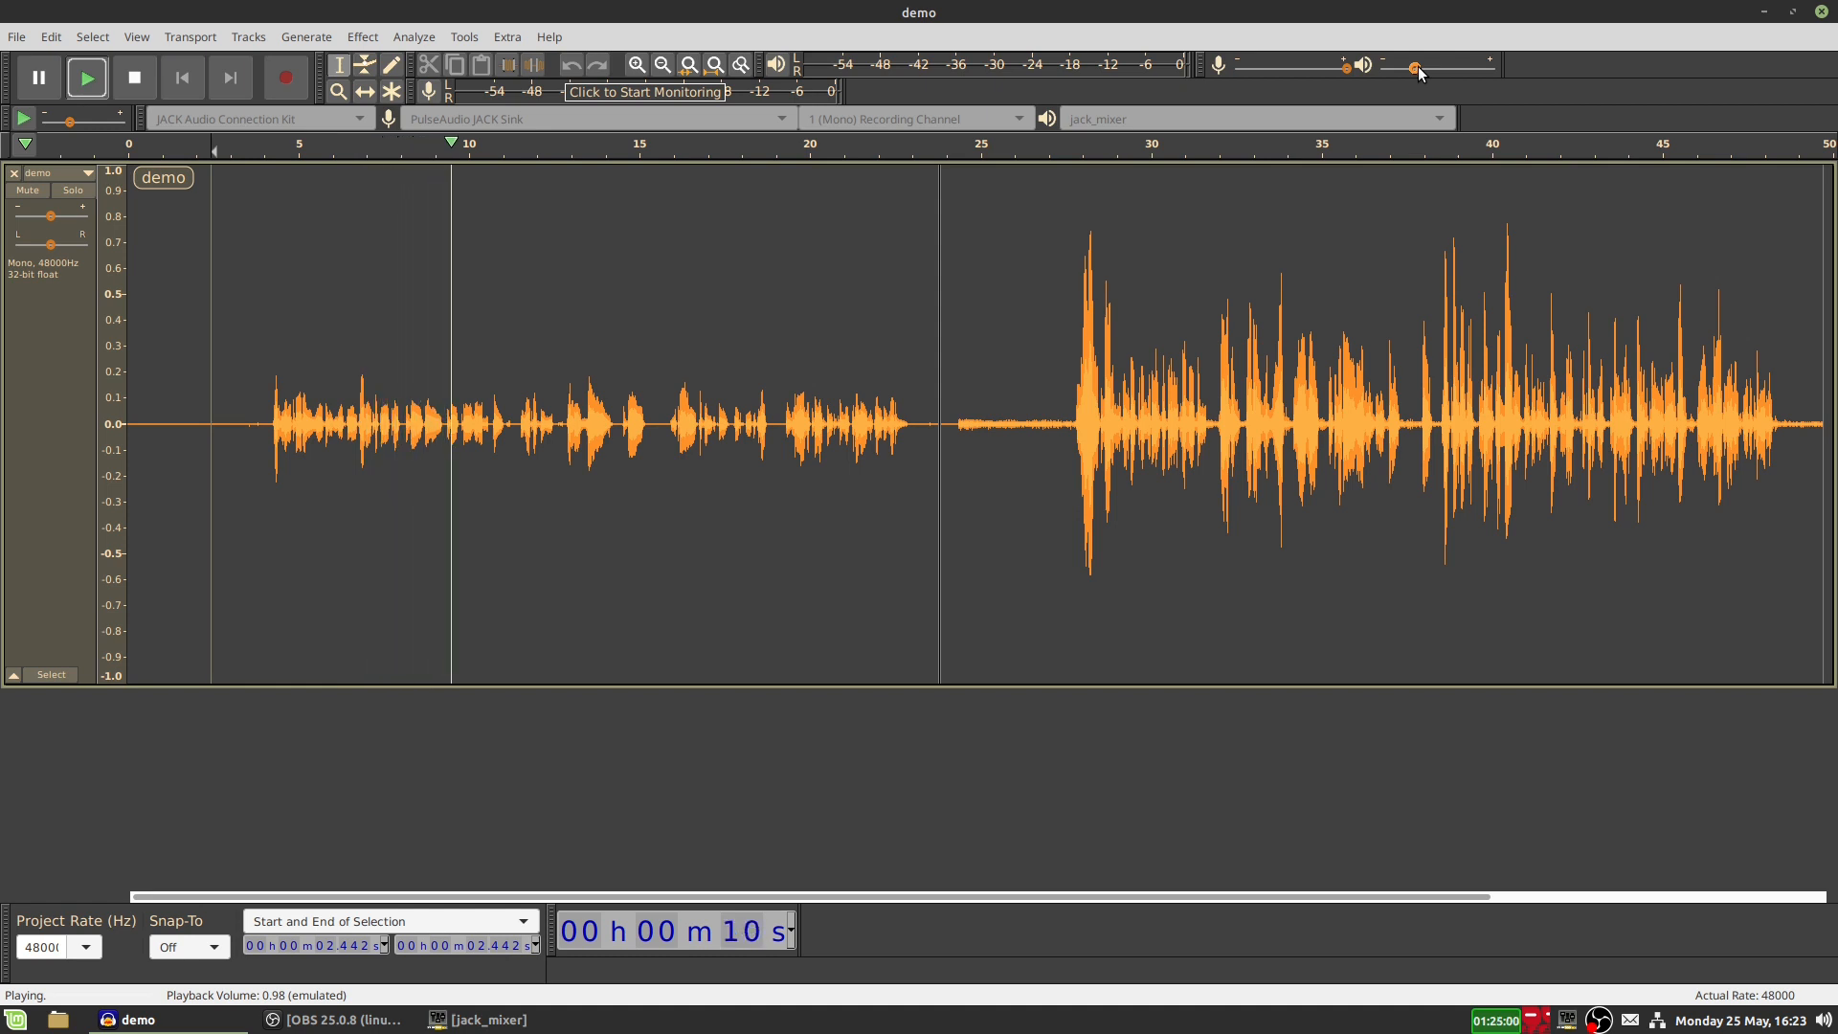
key(space)
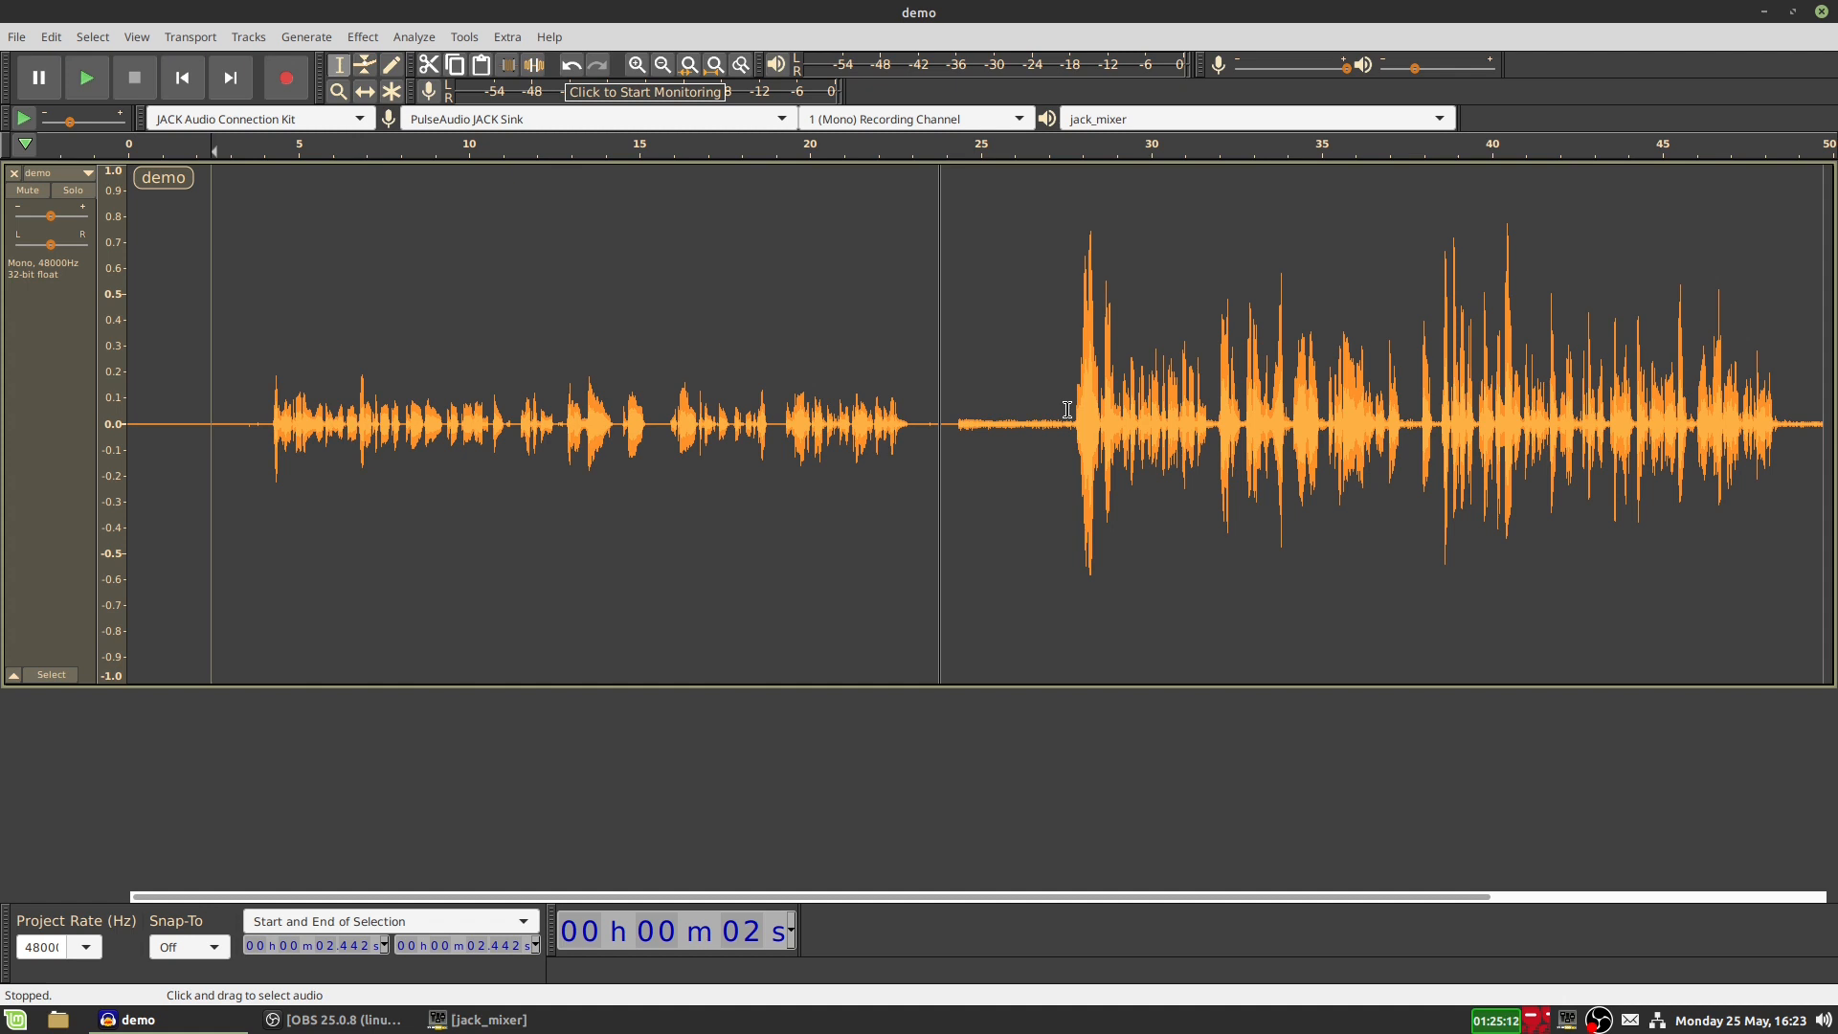
Step: Select the second recording's lead-in from about 24.5 to 27.6 s and capture it as the noise profile for Noise Reduction
drag(1067, 410, 962, 402)
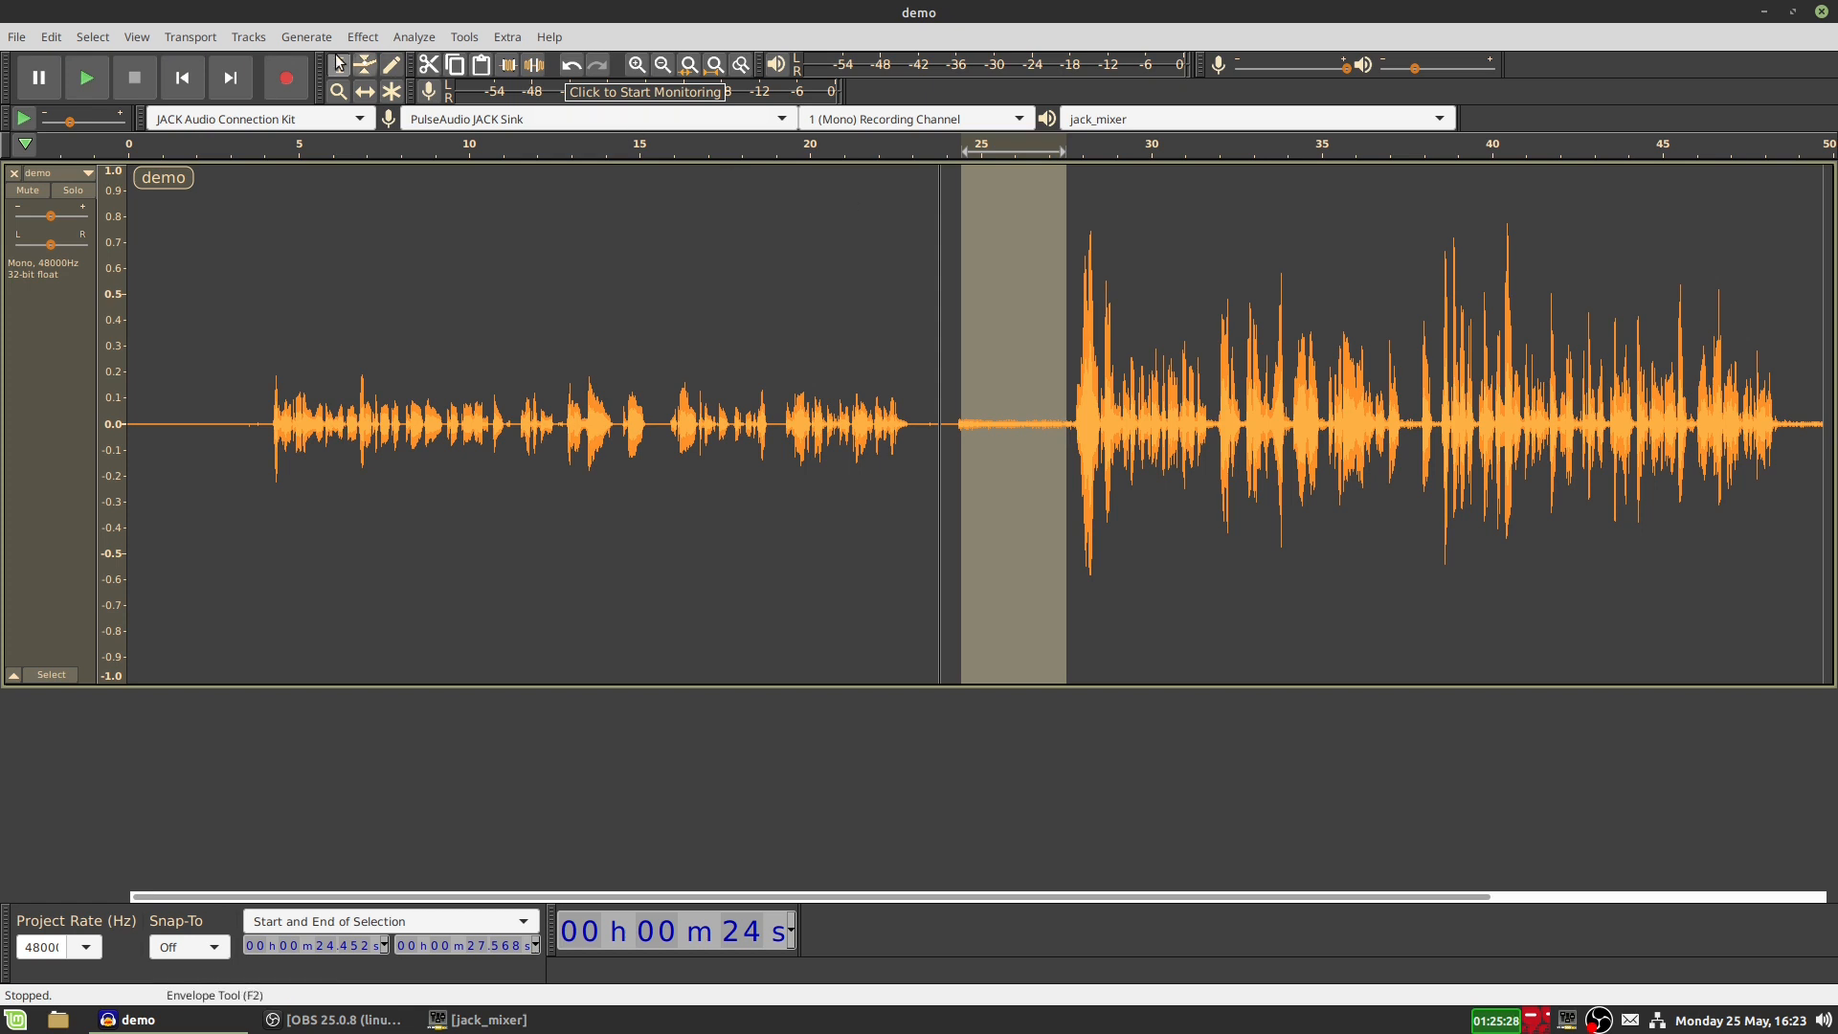
key(space)
key(space)
click(368, 38)
click(463, 548)
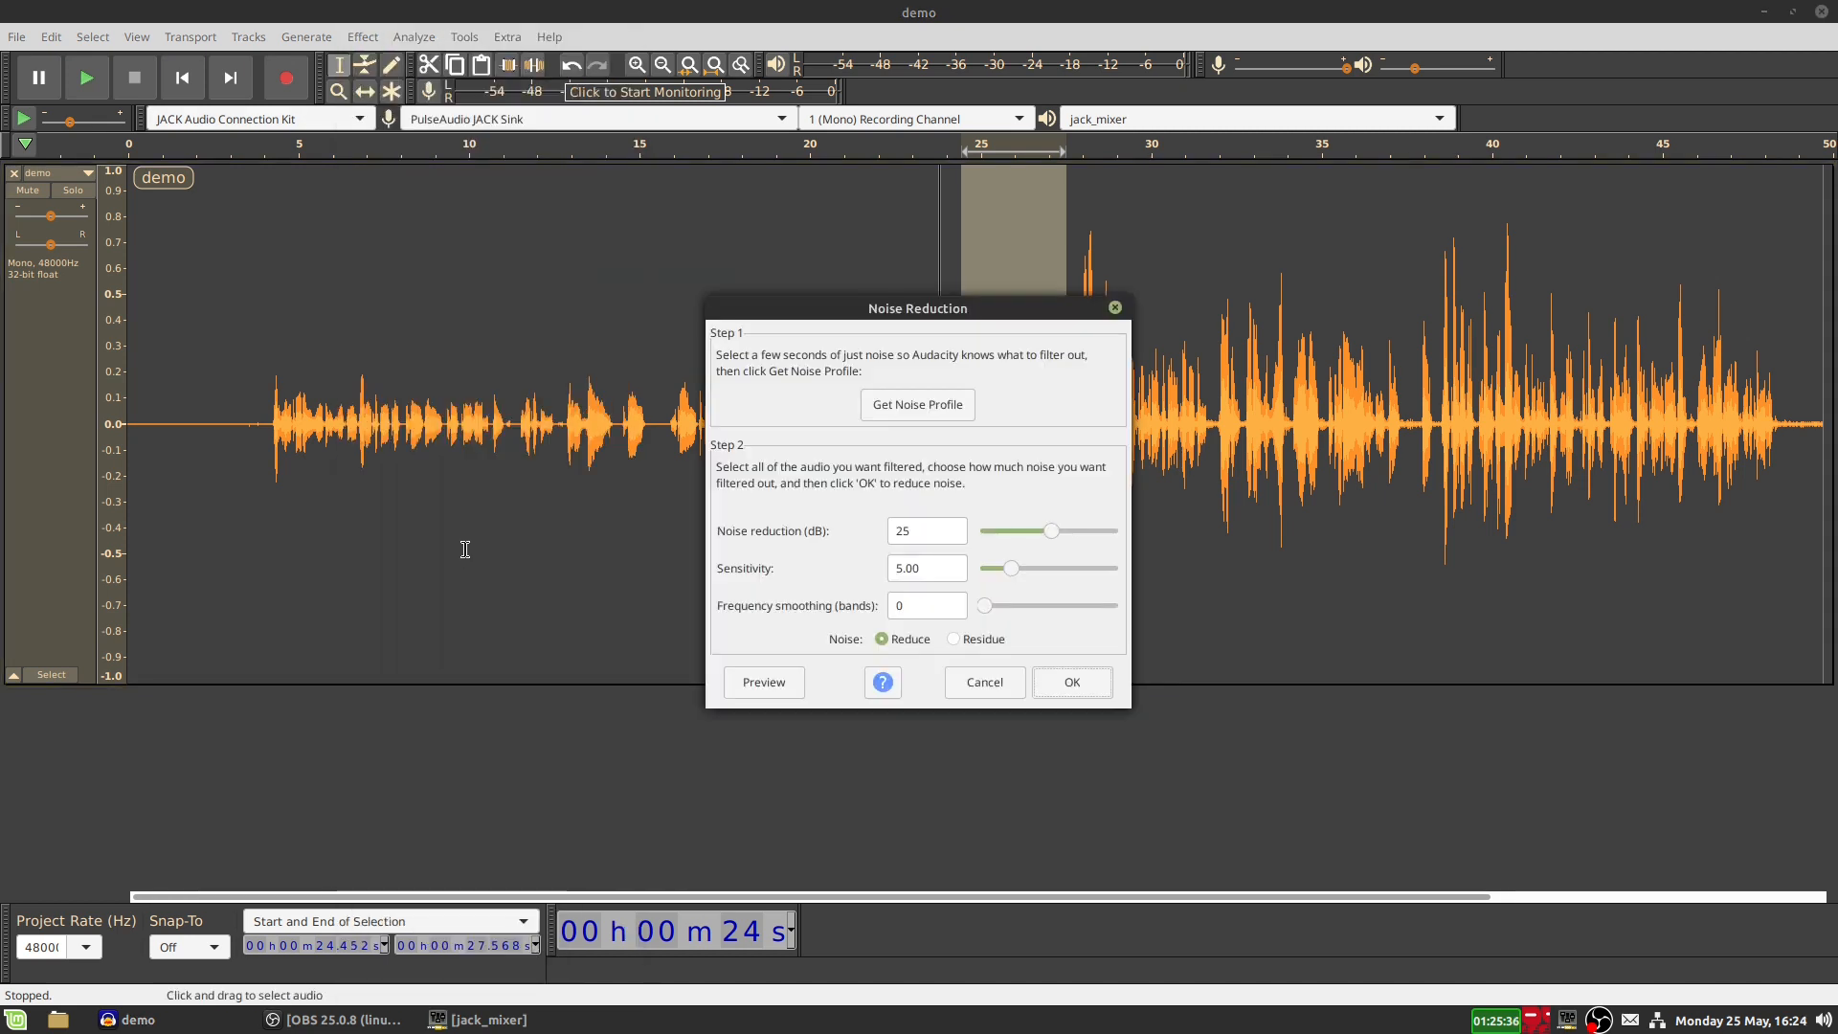
click(905, 405)
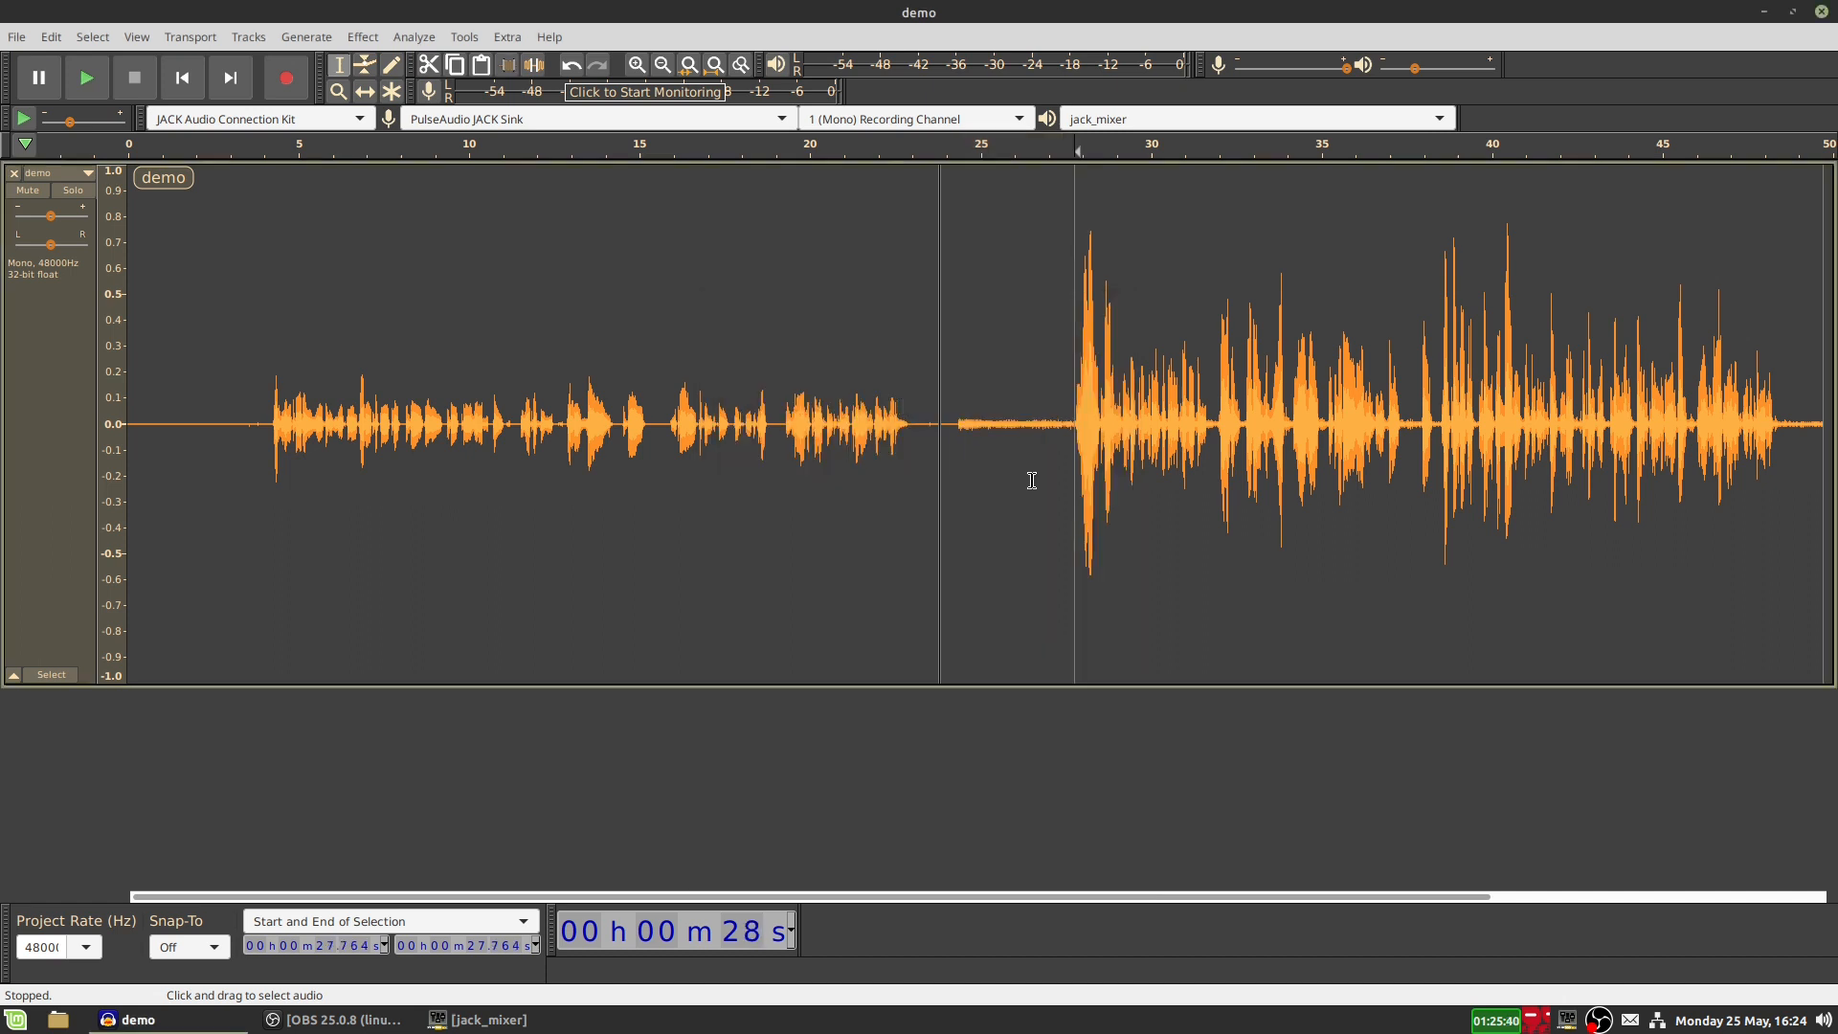
Step: Select the second recording from about 23.8 to 49.7 s and apply Noise Reduction at 25 dB, sensitivity 5.00 and 0 smoothing bands
drag(955, 425, 1661, 430)
double_click(1657, 431)
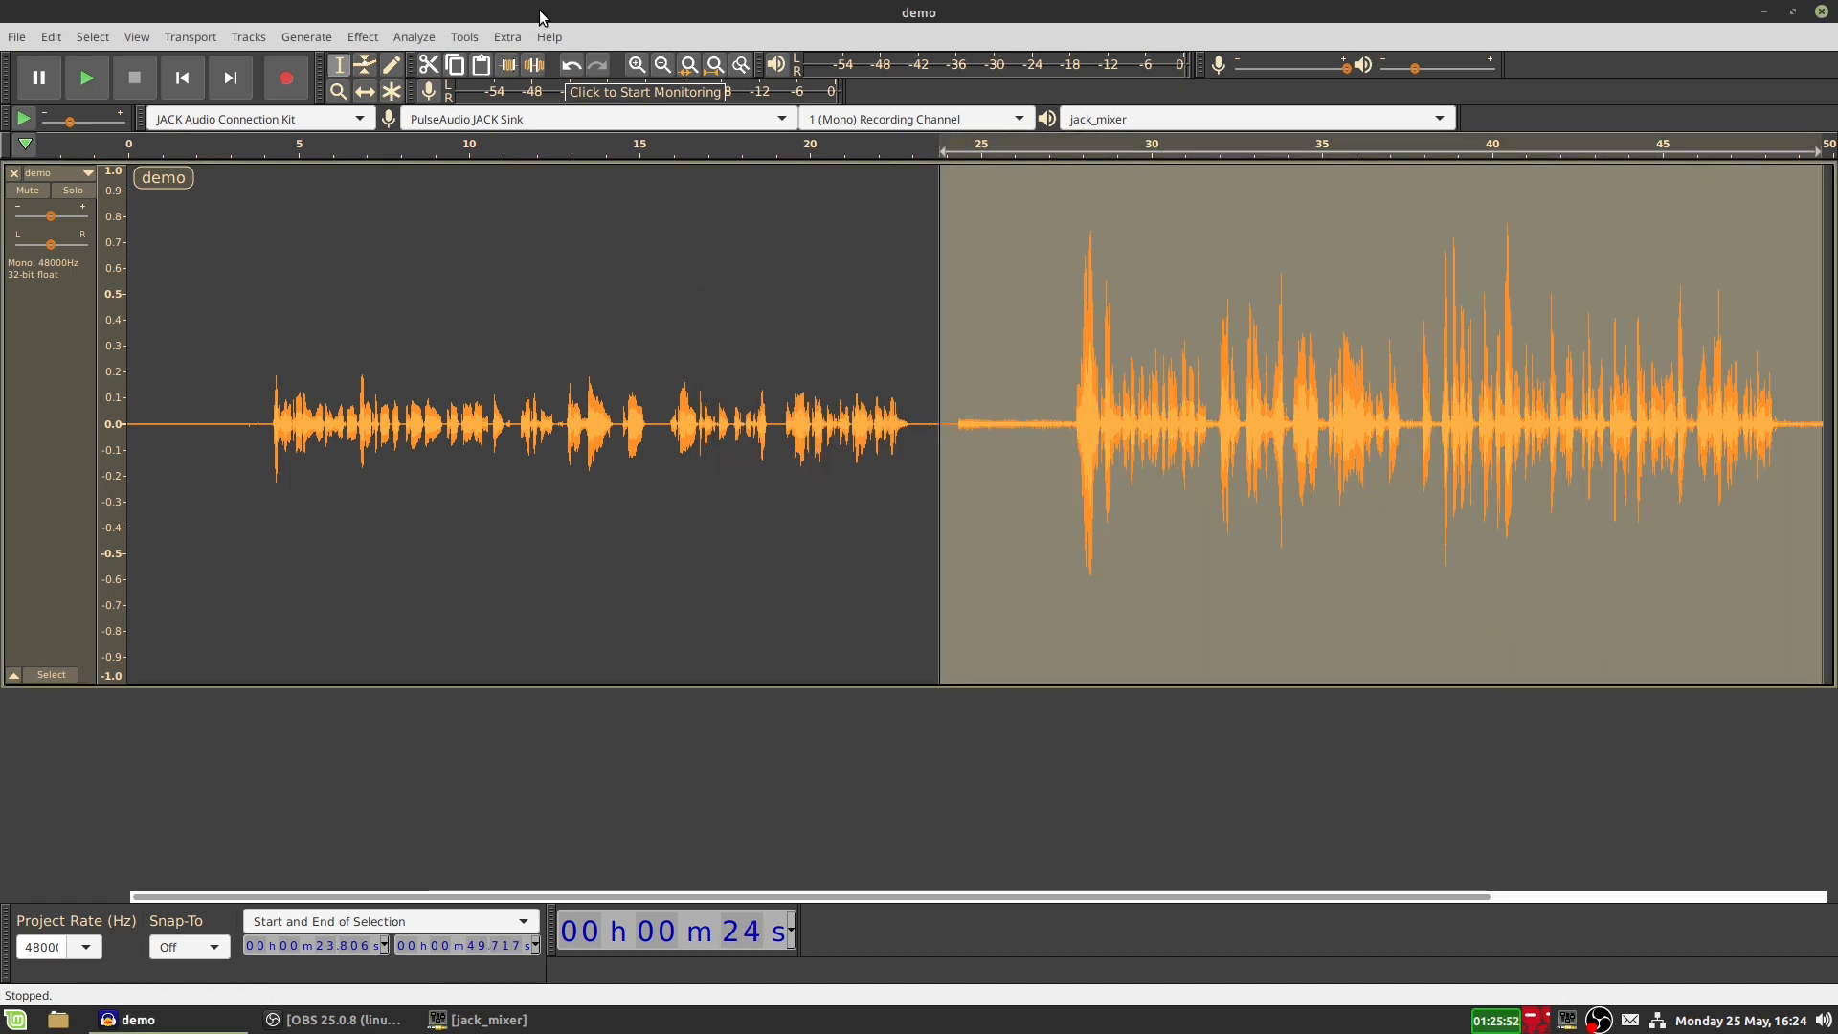
click(363, 37)
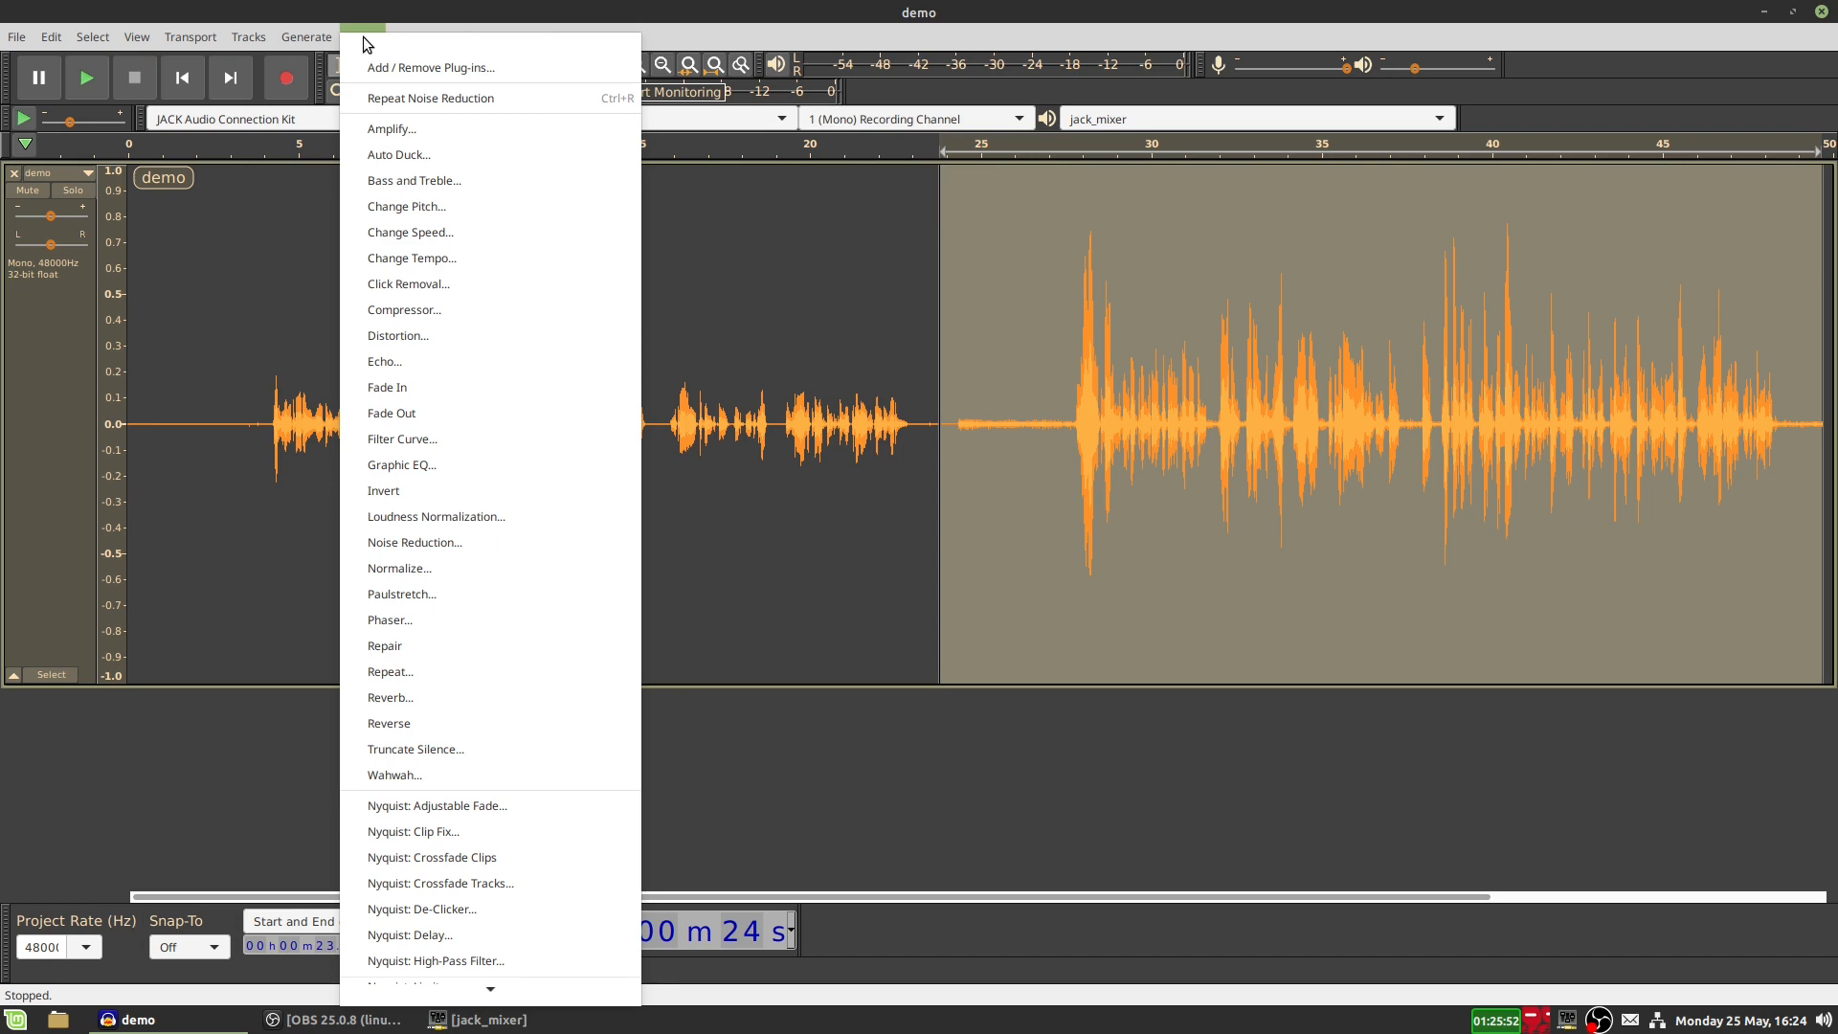
click(509, 544)
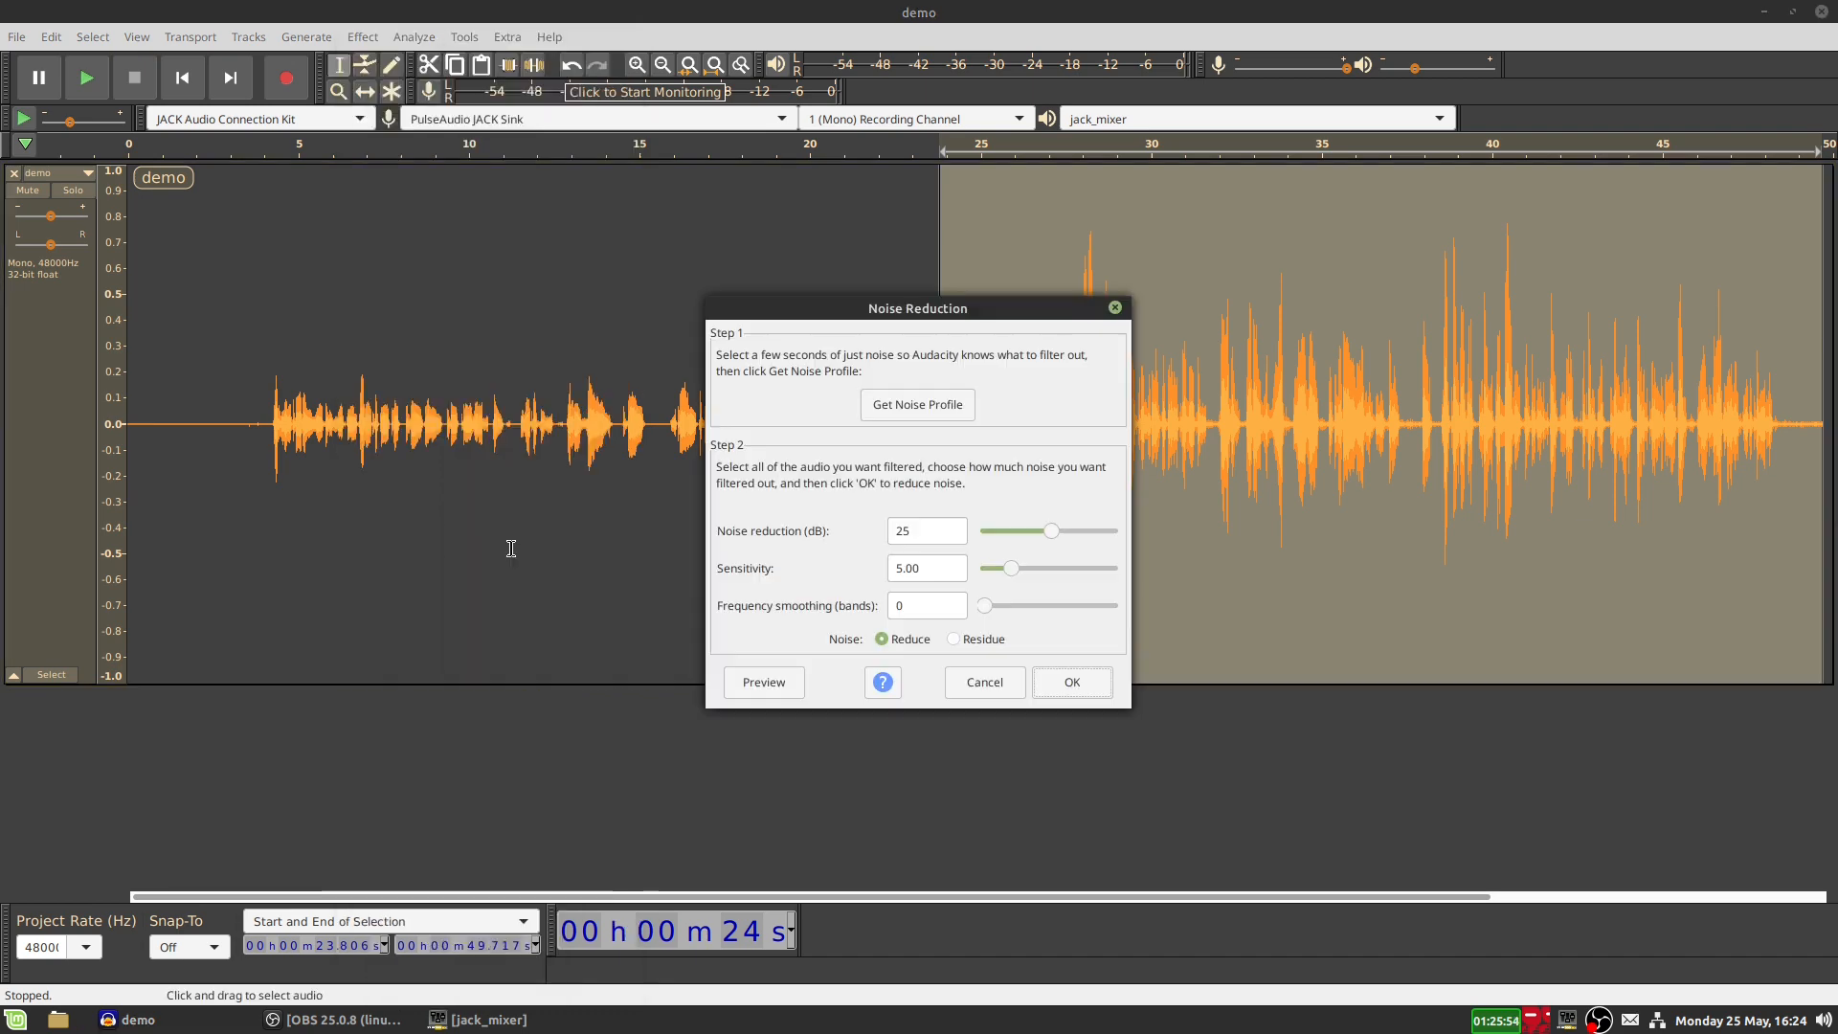
click(1070, 683)
Step: Play the second recording's lead-in from about 24.3 s, raising the playback volume to check for remaining noise
click(986, 431)
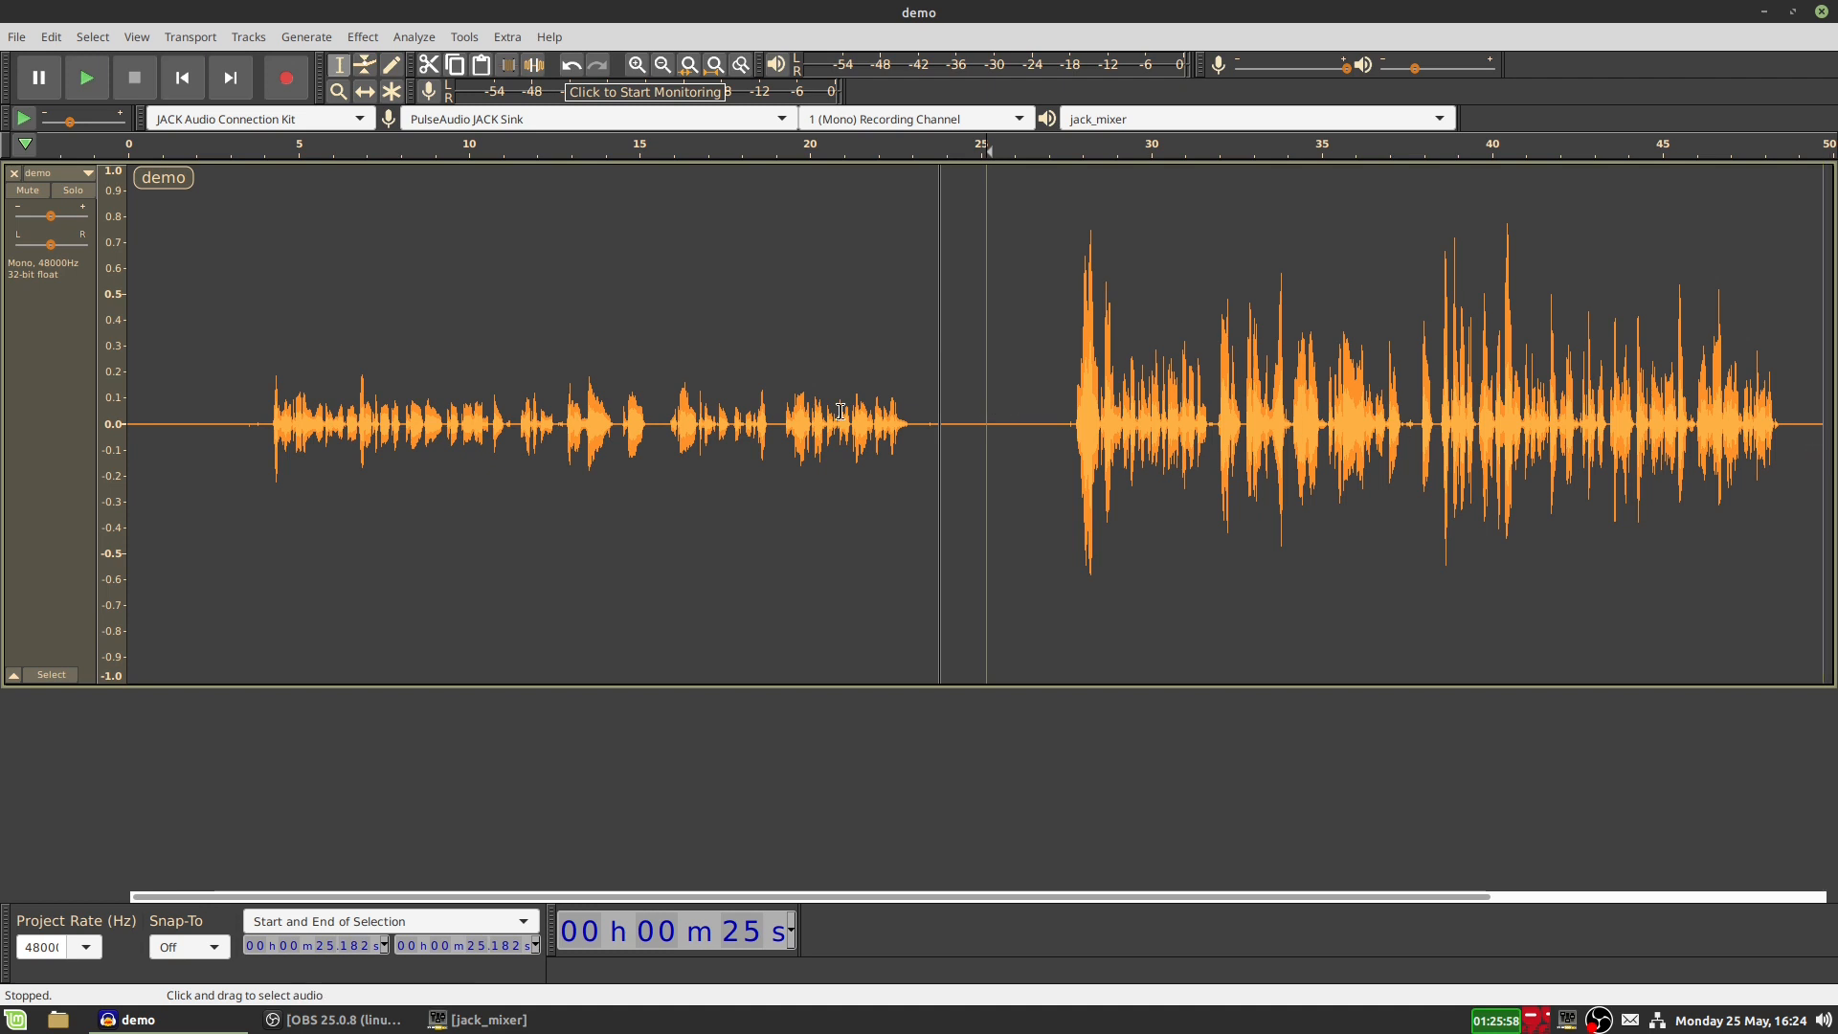
click(958, 416)
key(space)
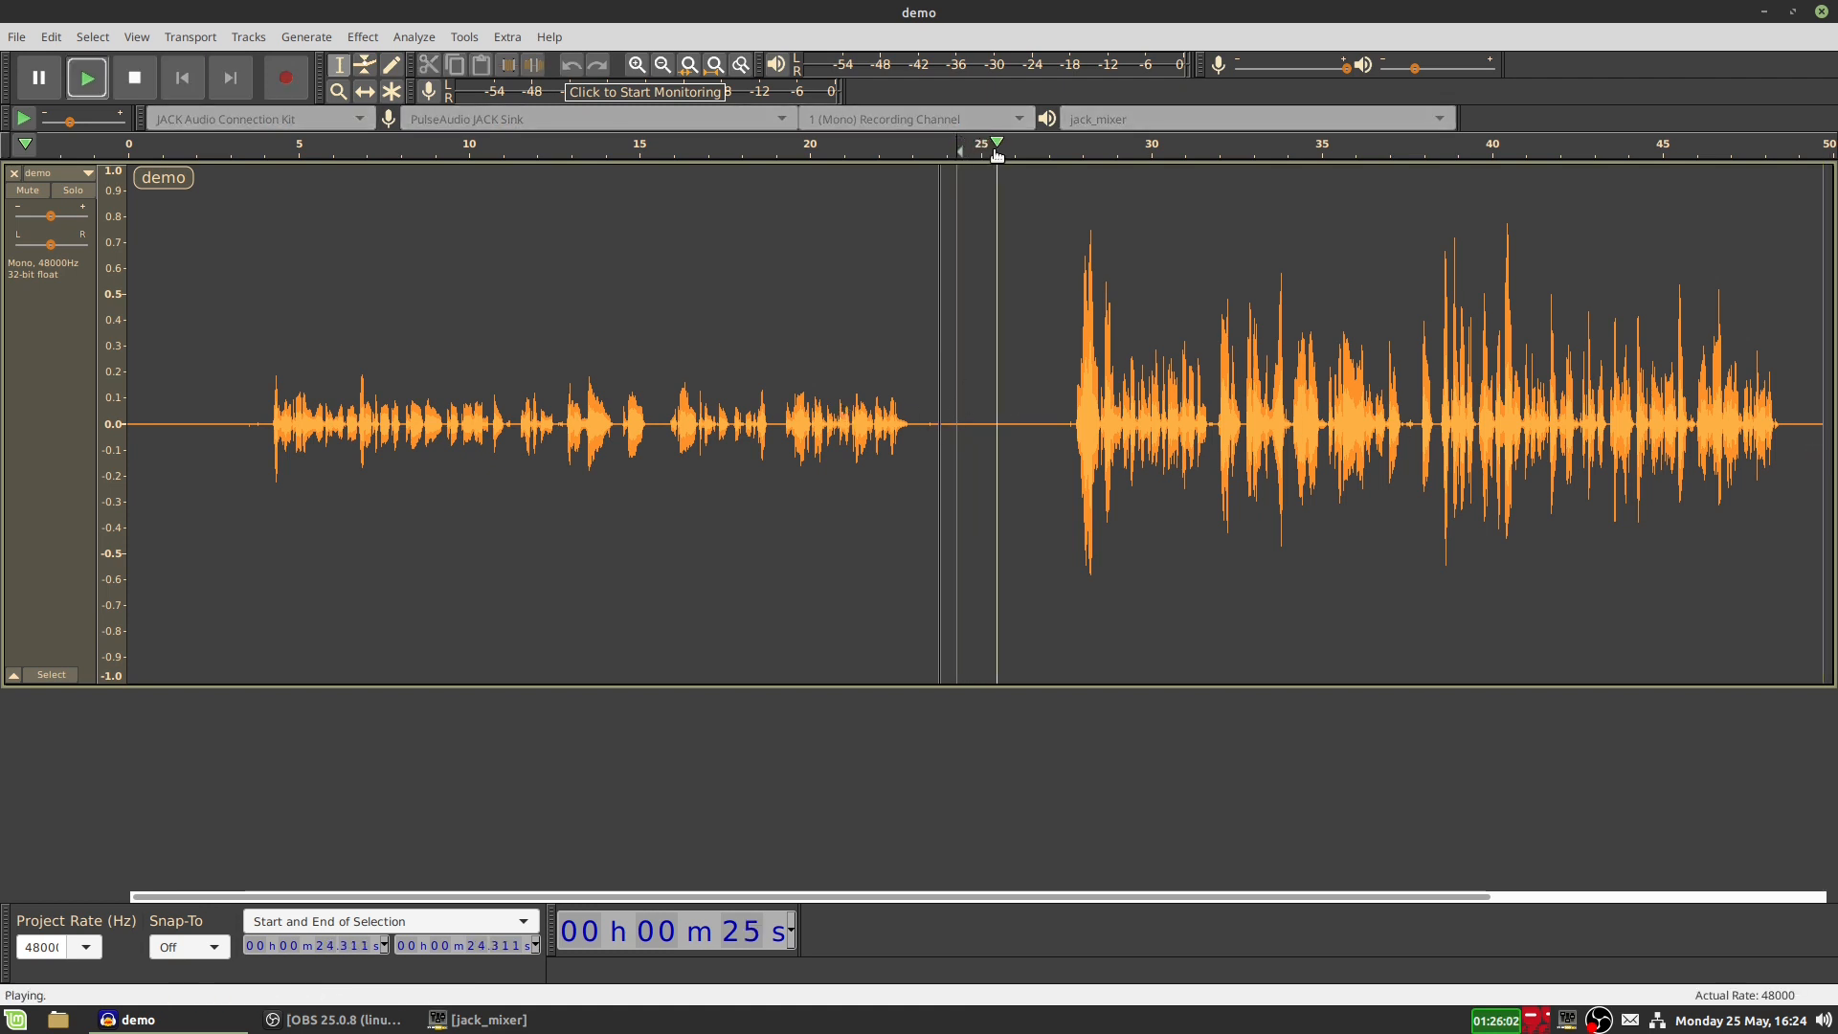
key(space)
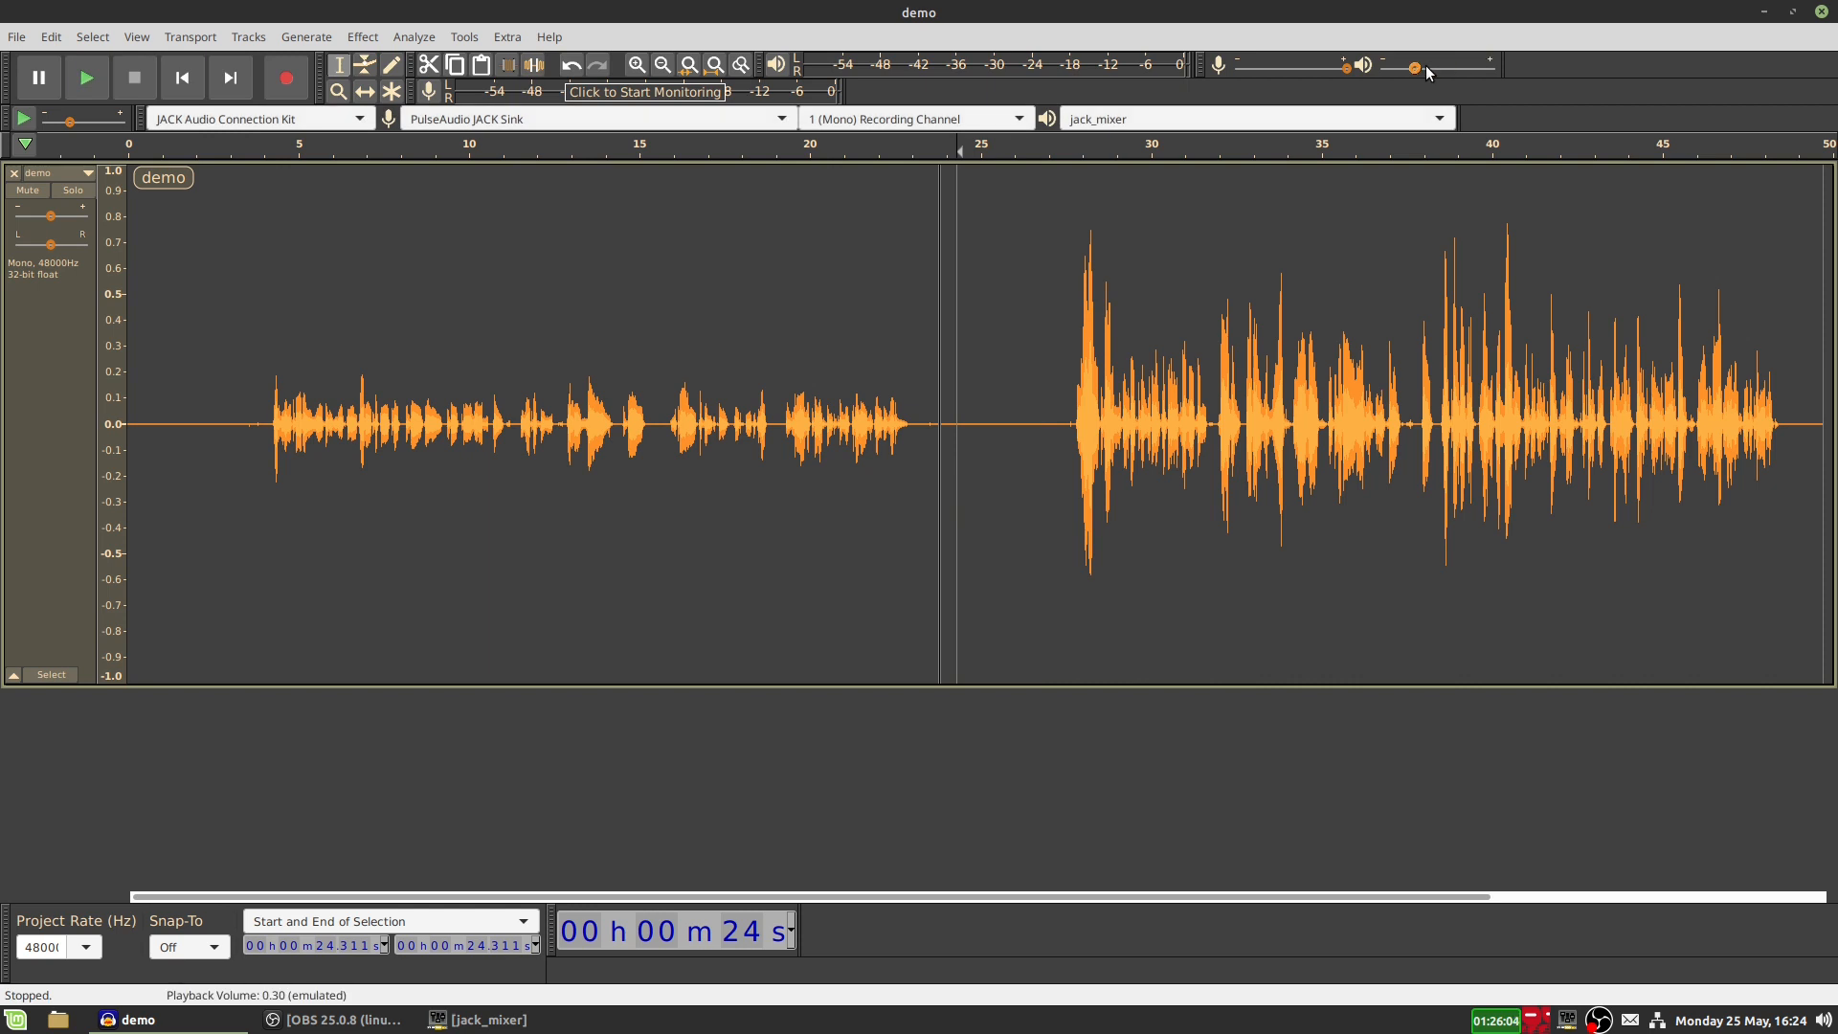
drag(1417, 68, 1474, 69)
key(space)
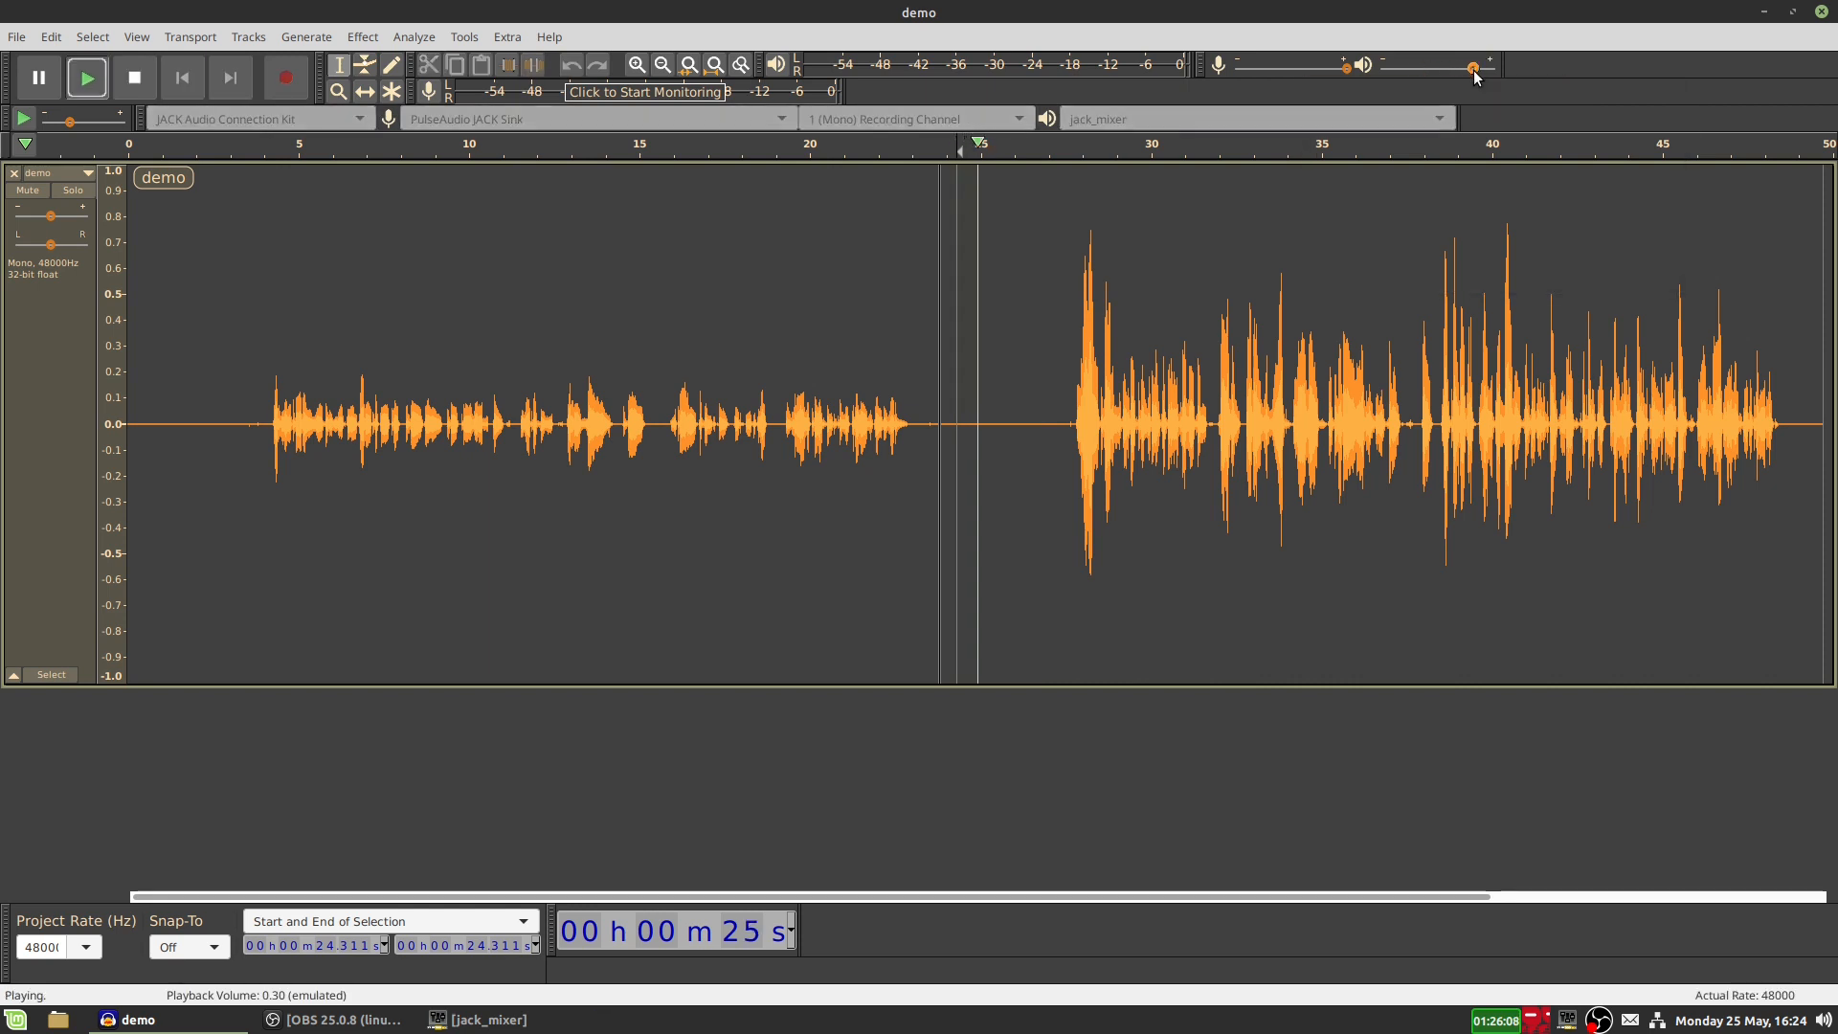
key(space)
key(space)
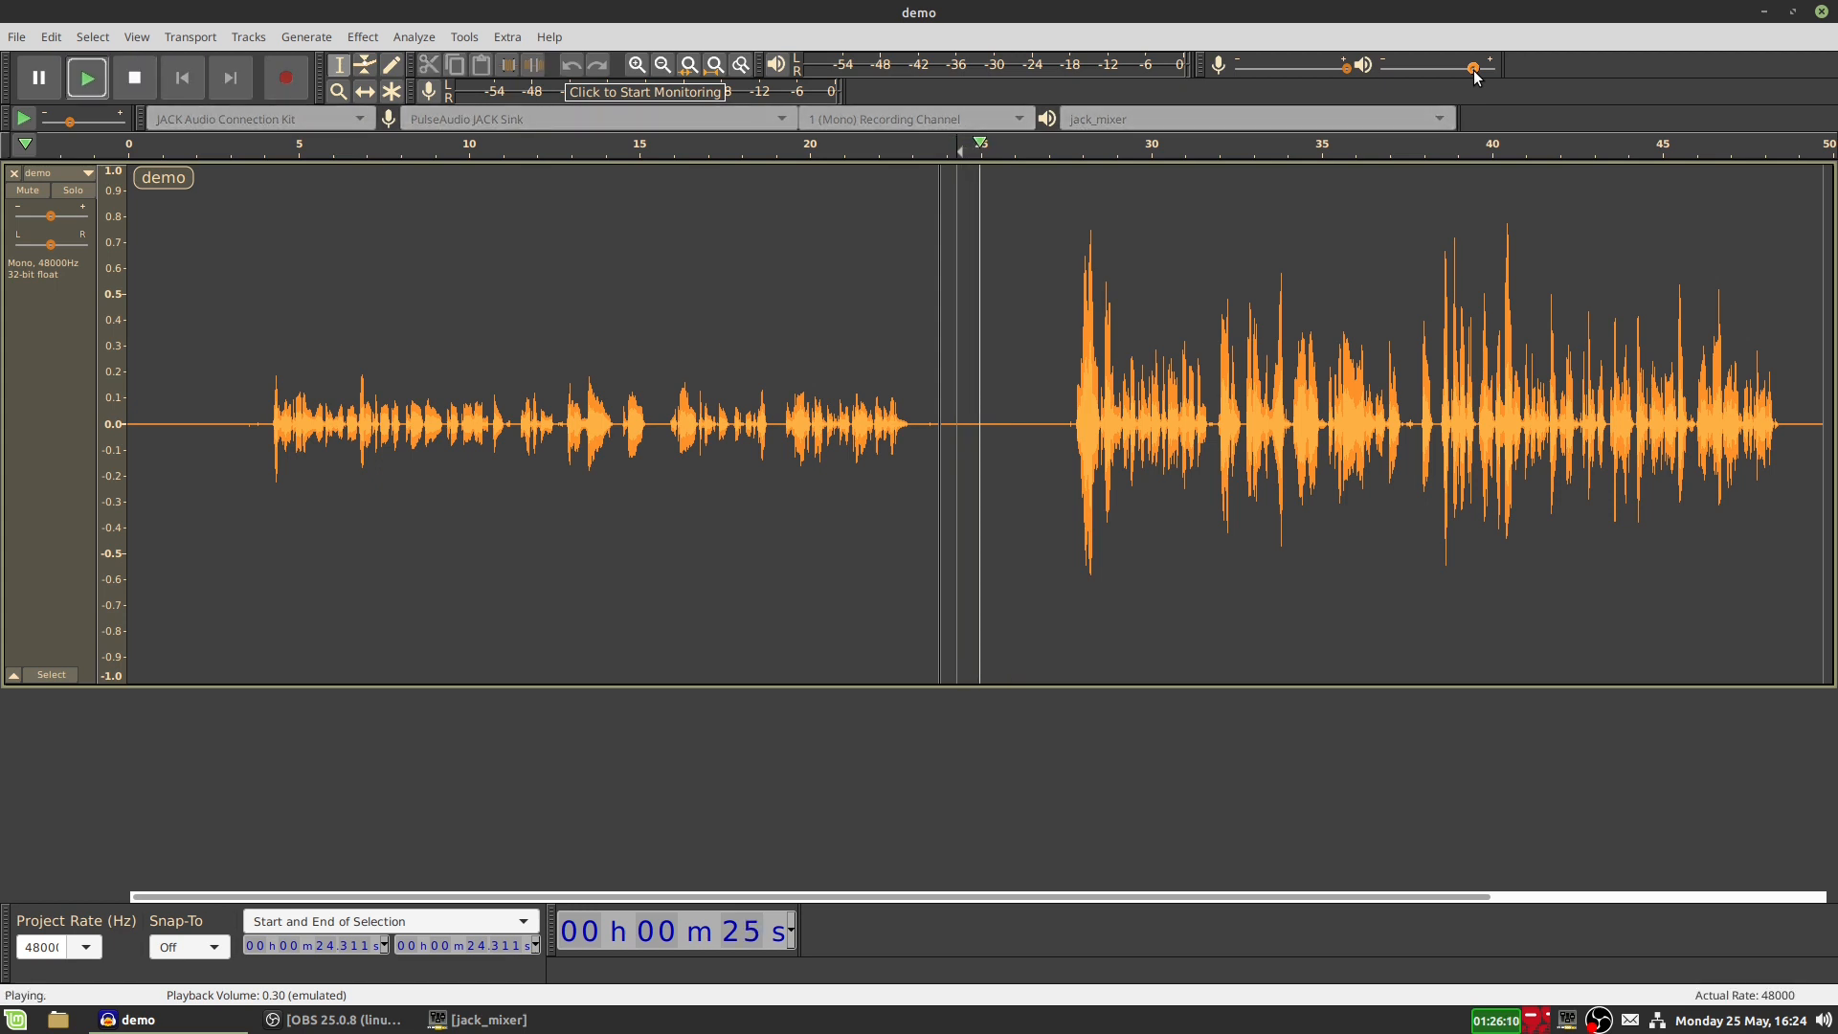
Step: Listen to the noise-reduced speech of the second recording from about 27.2 s with the playback volume lowered to 0.18
click(1018, 316)
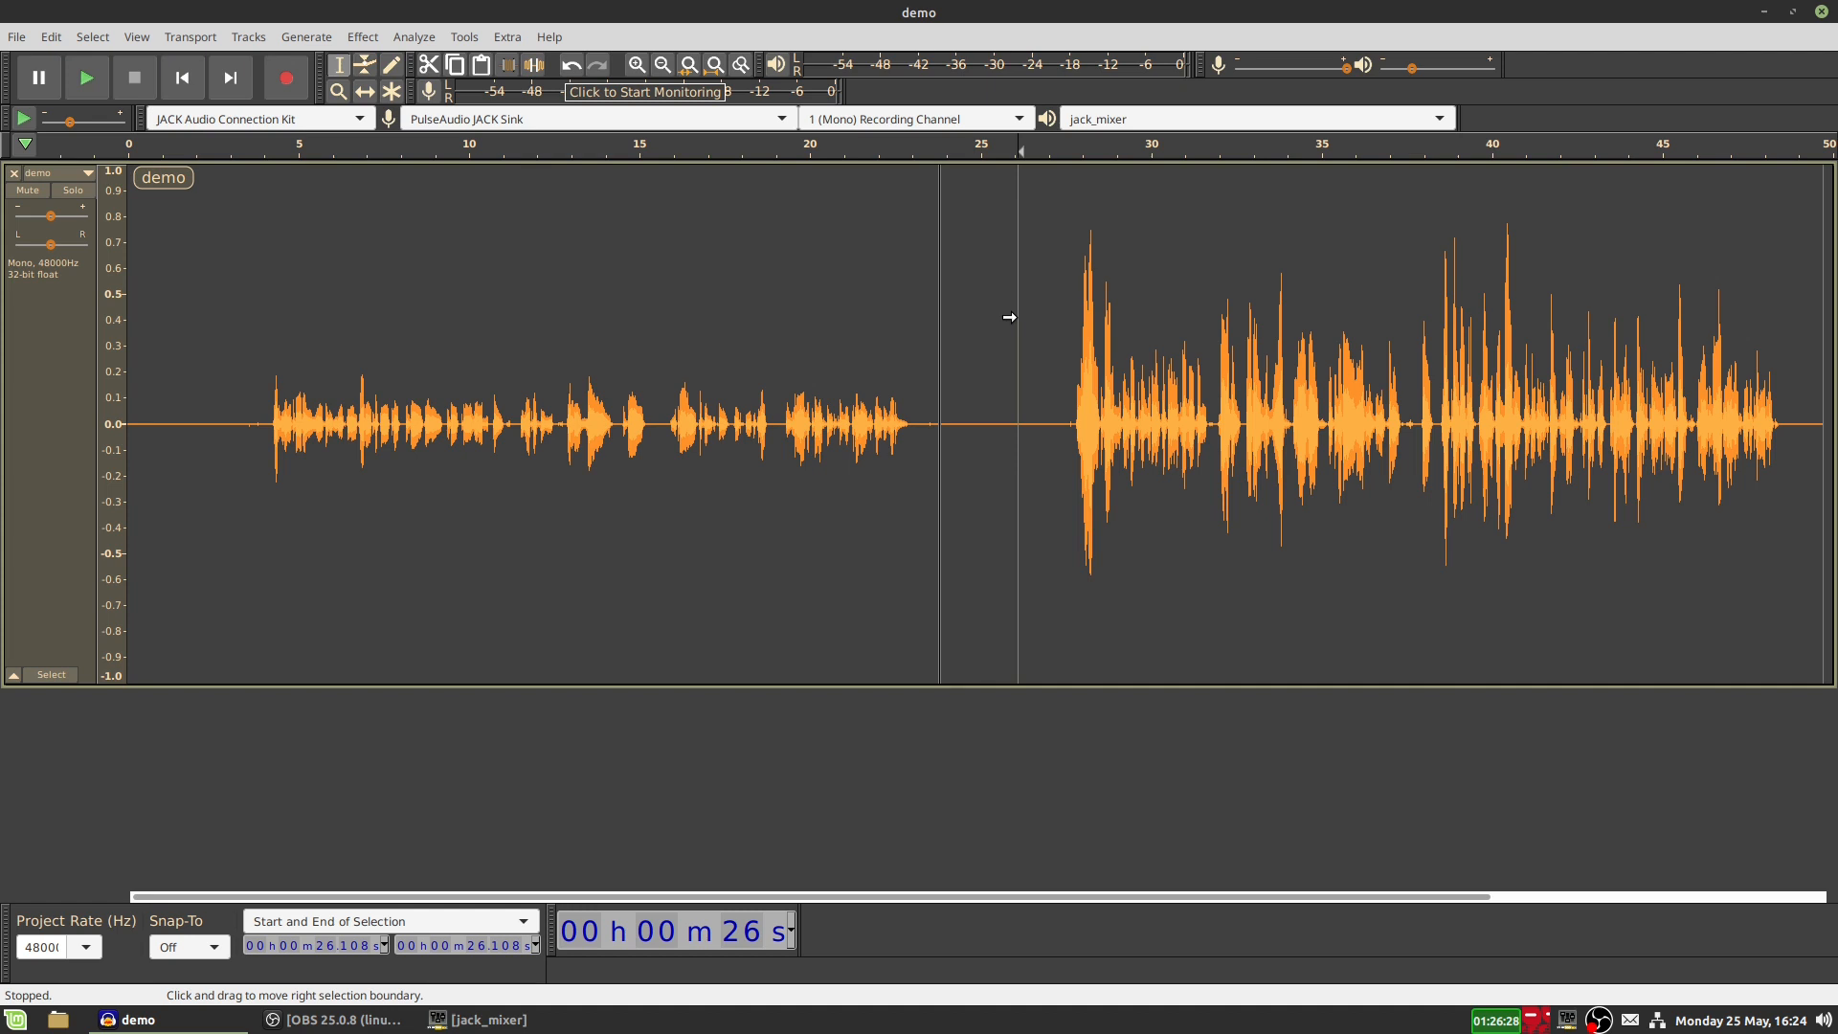
click(1055, 354)
key(space)
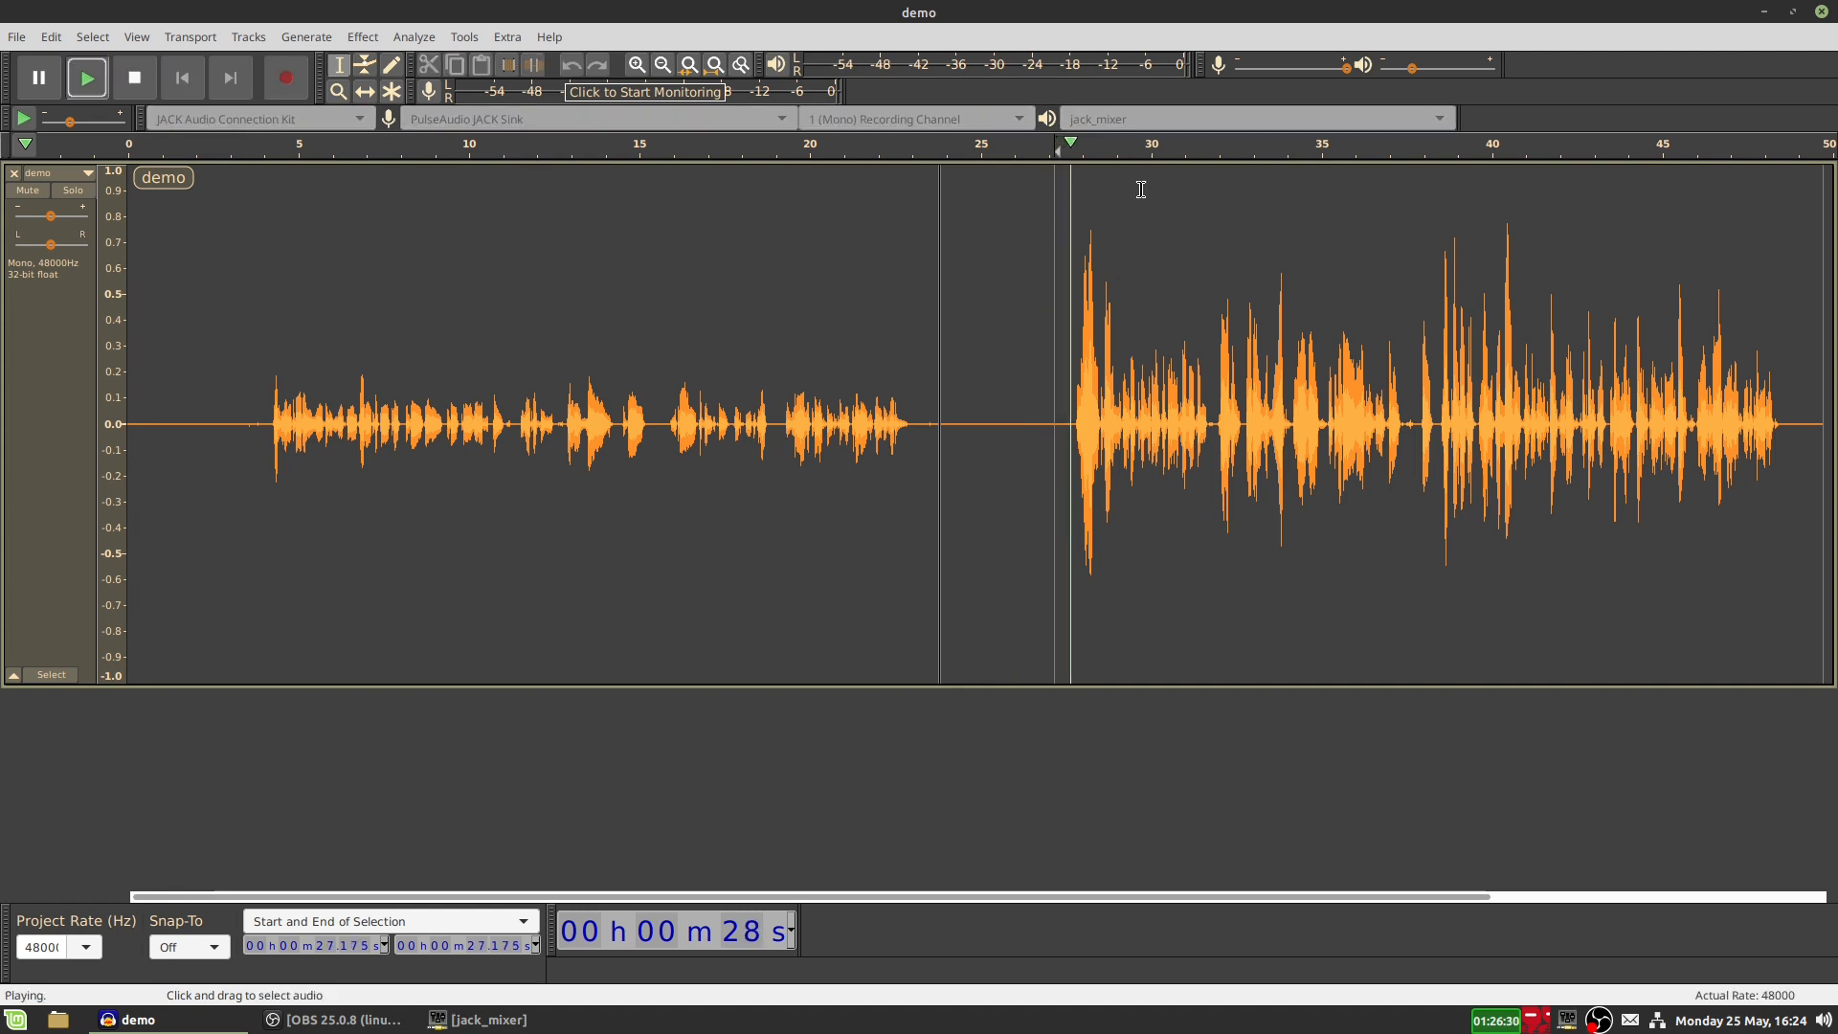
click(1407, 69)
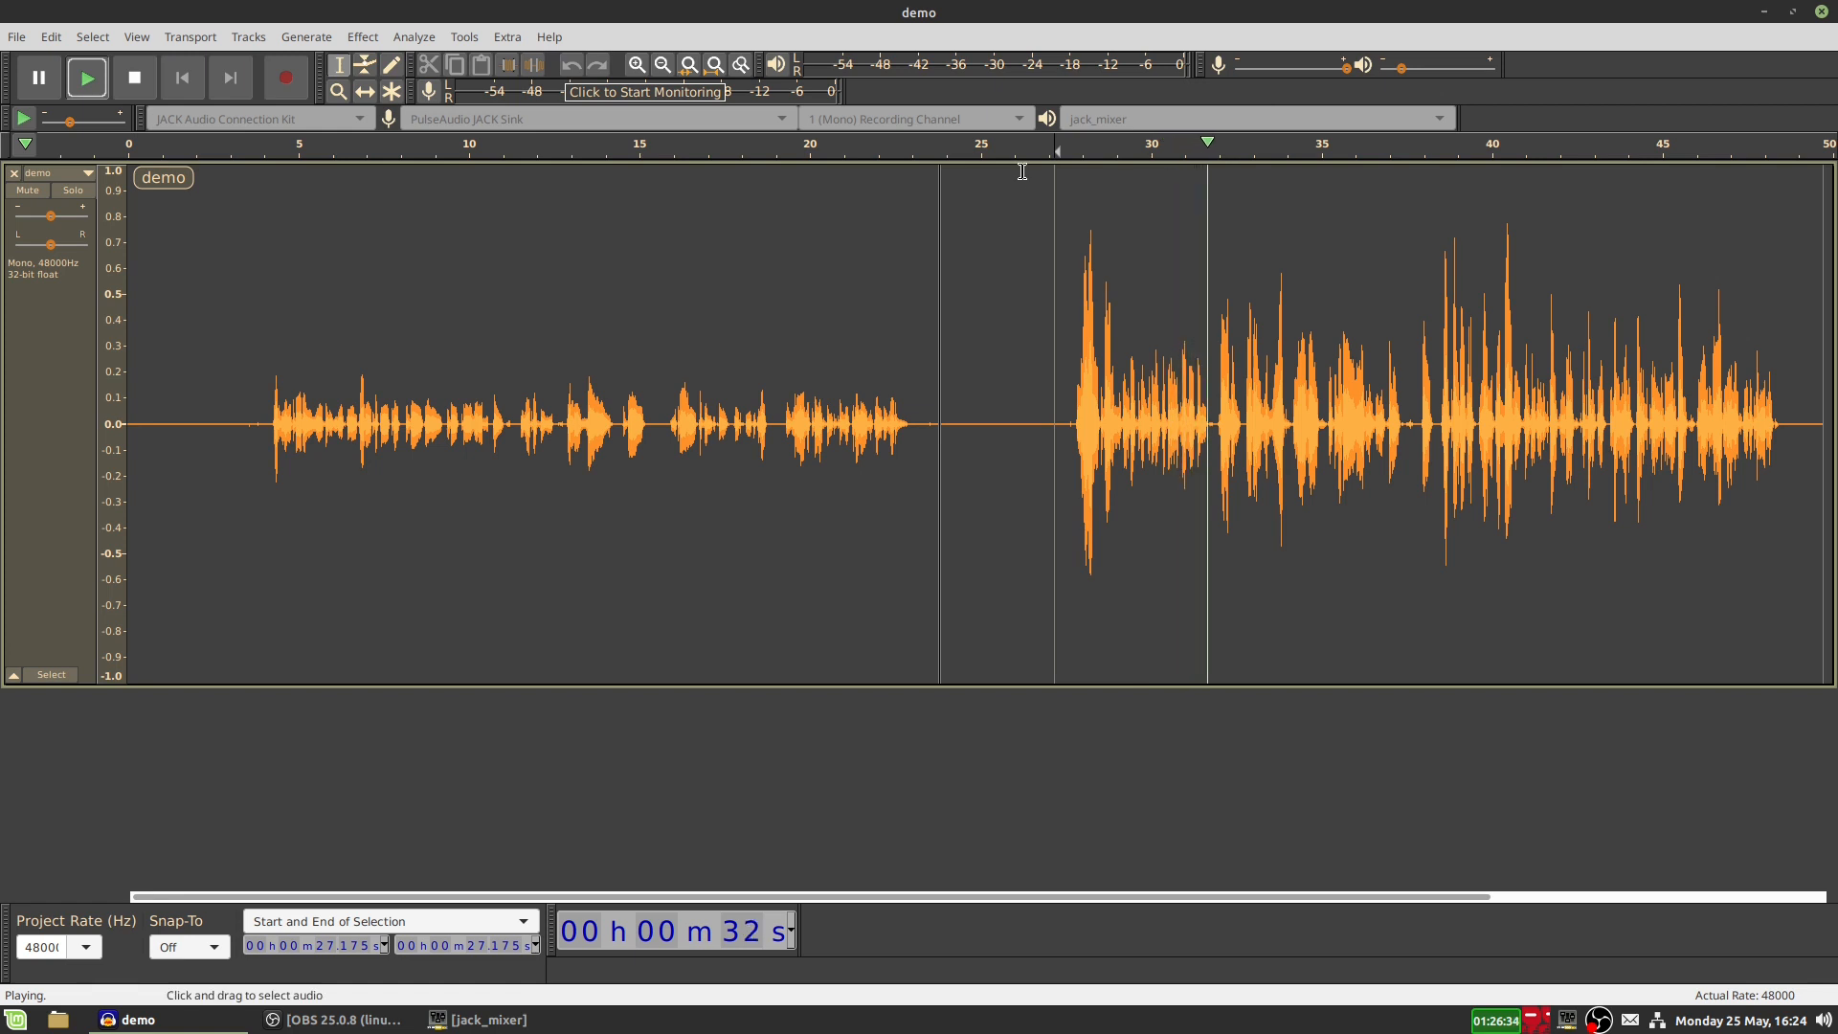
key(space)
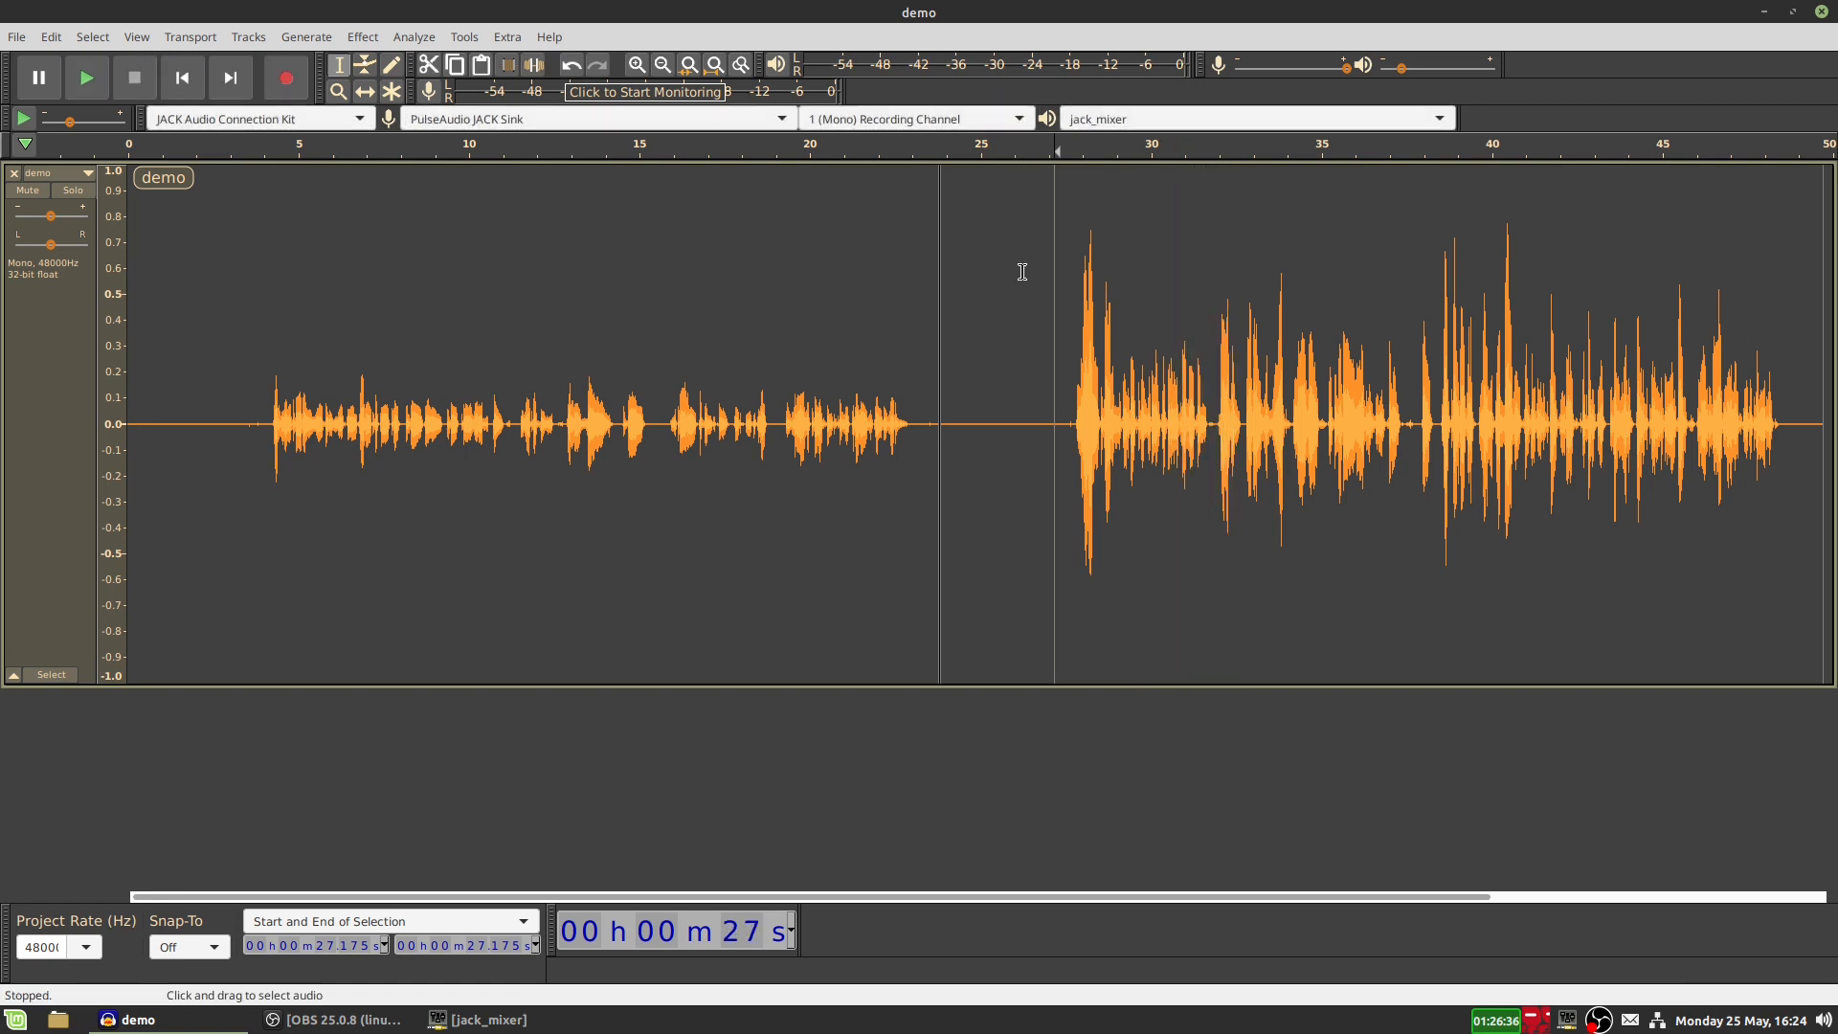
Step: Select about 25.6 to 49.4 s and apply a Filter Curve EQ that cuts about 24 dB below roughly 90 Hz
drag(1000, 397, 1812, 424)
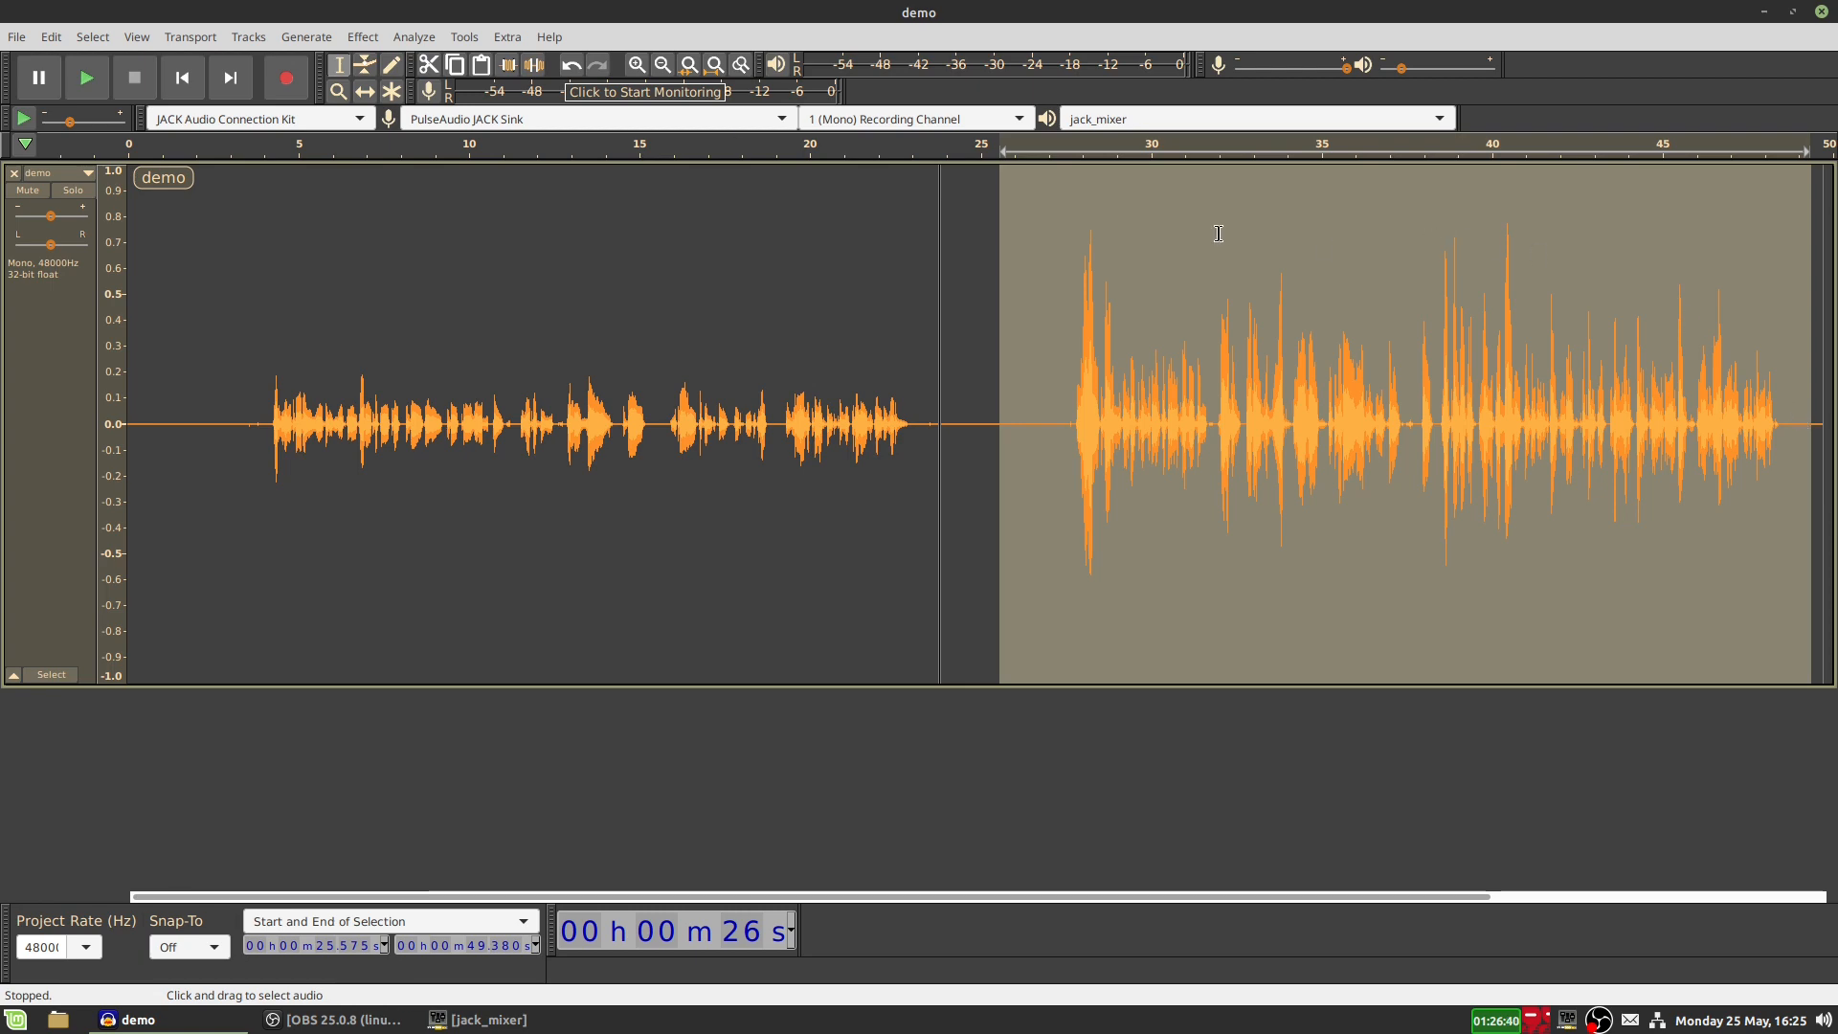
click(365, 36)
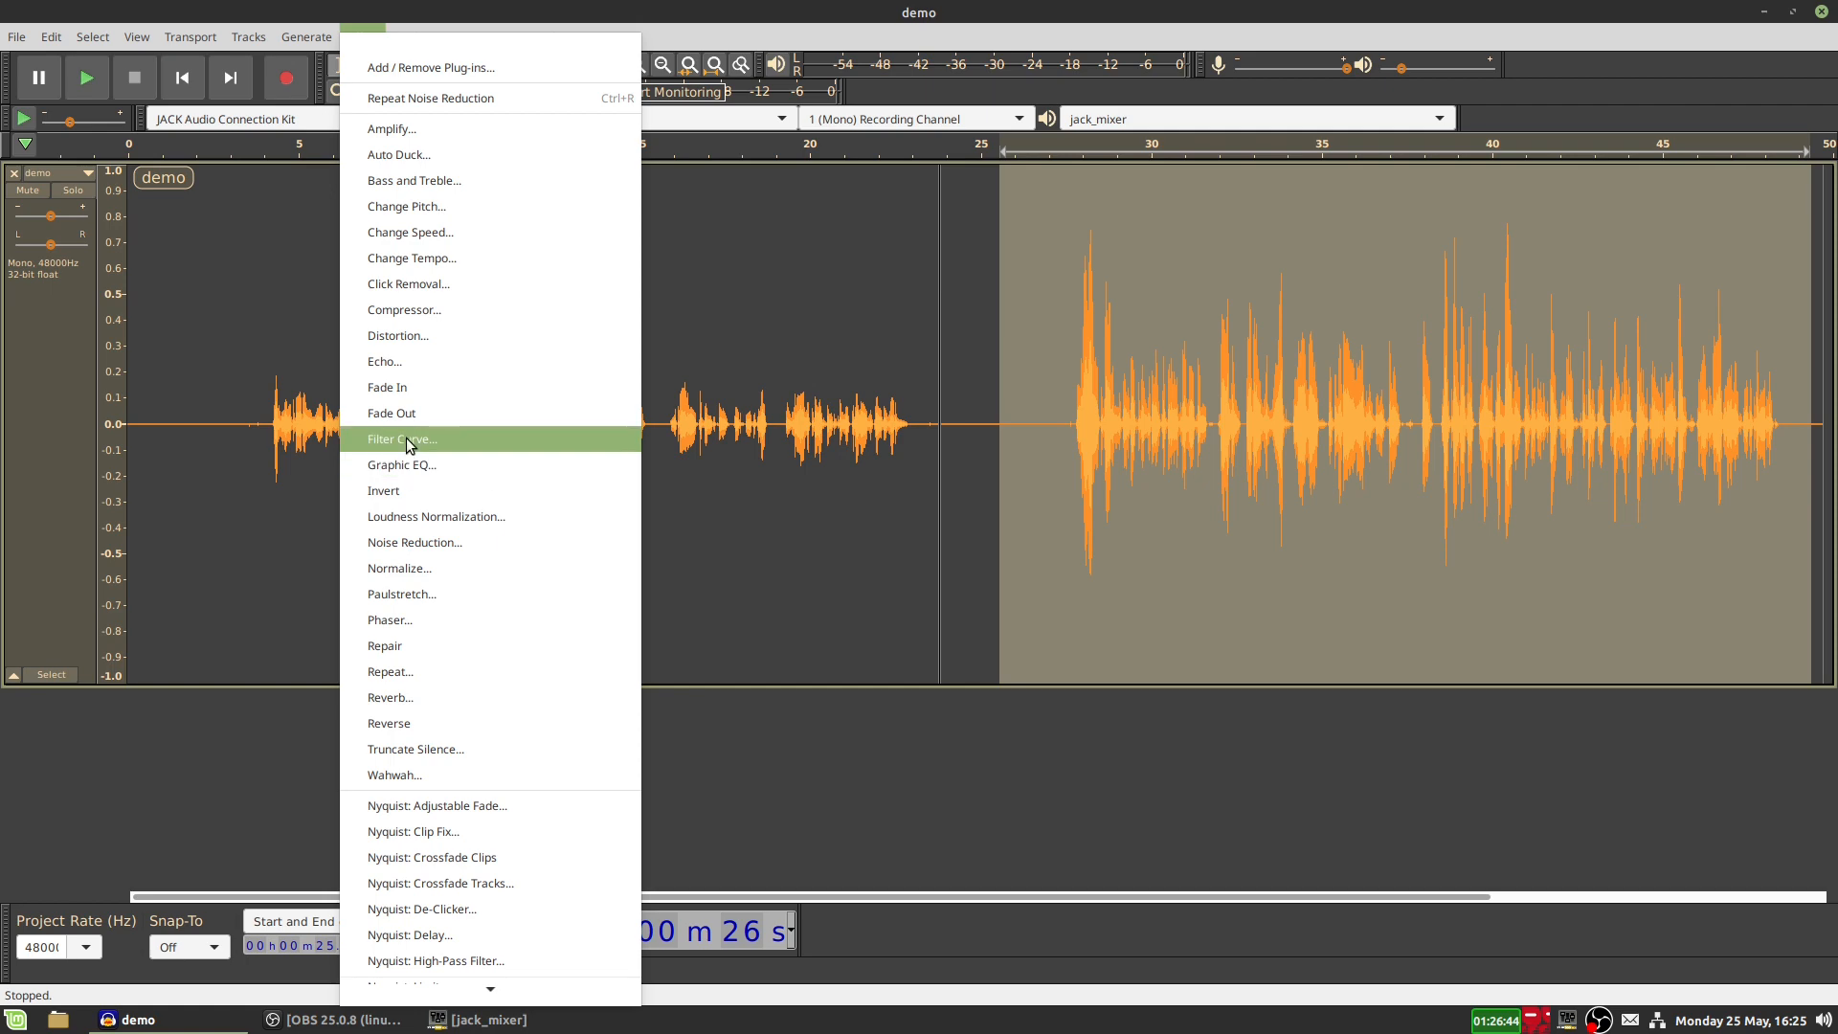
click(410, 441)
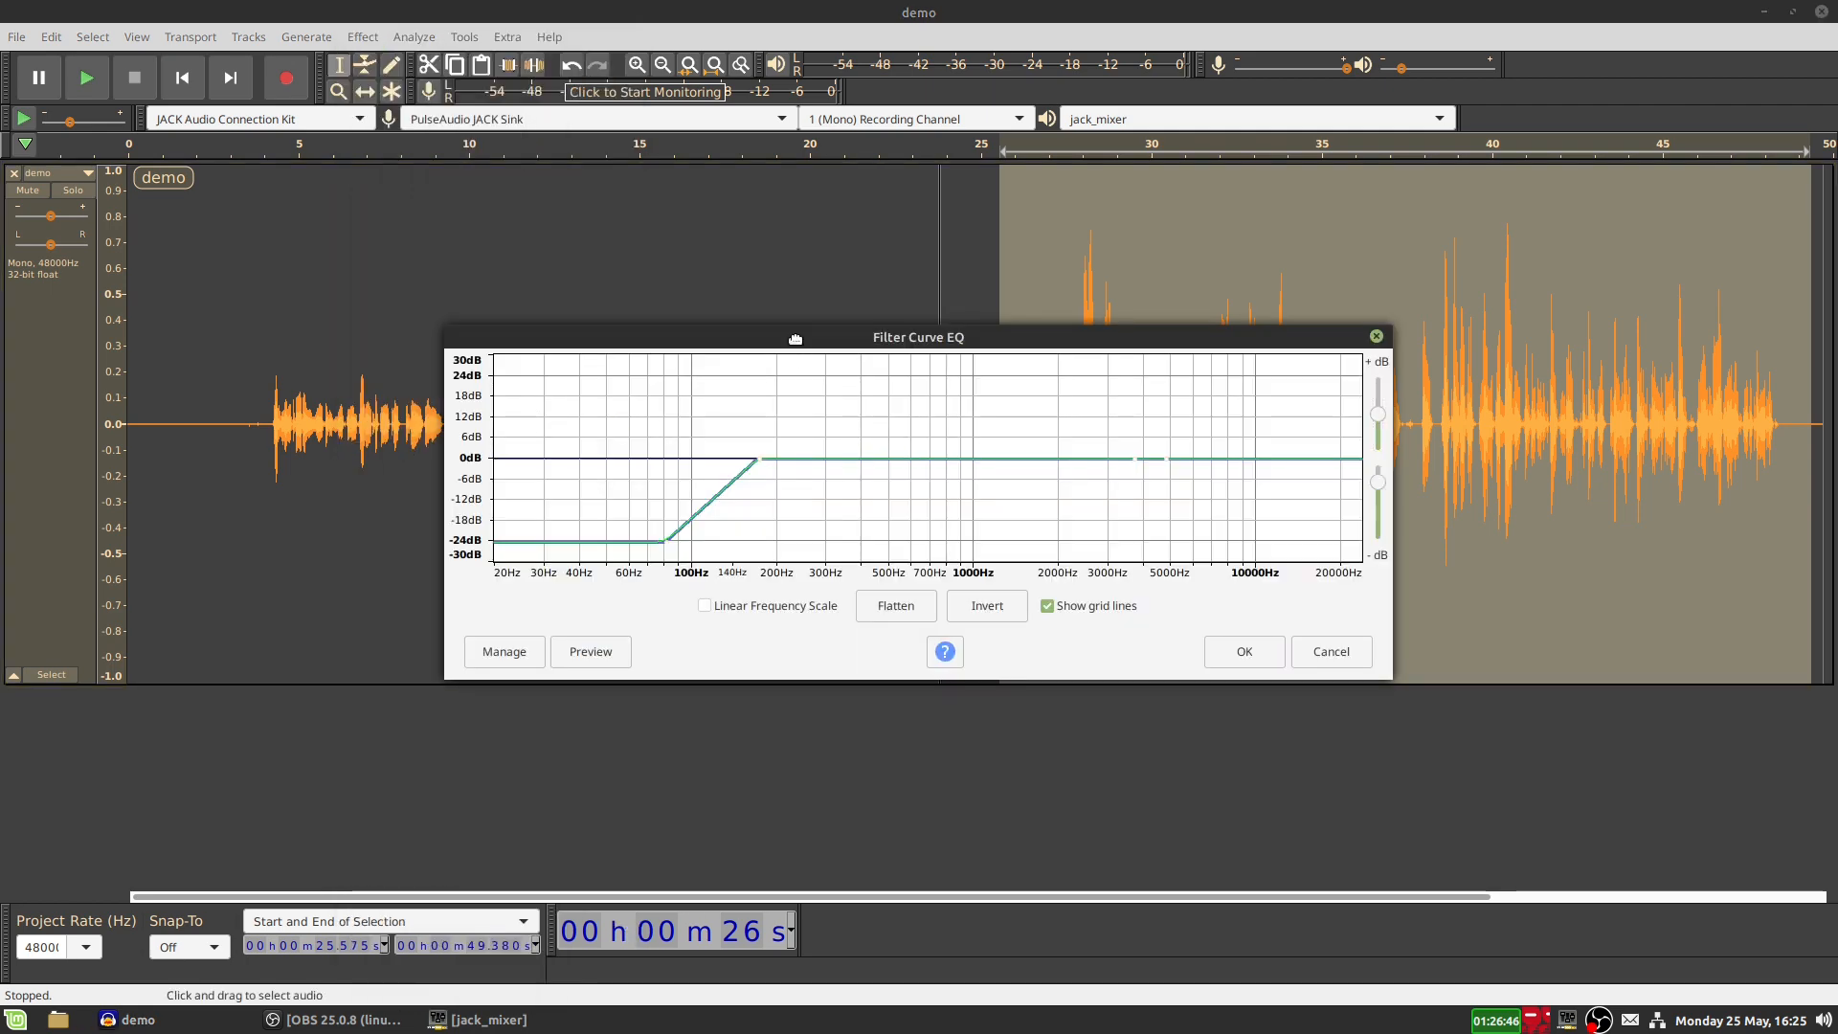
drag(792, 340, 930, 442)
mouse_move(807, 635)
mouse_down()
mouse_move(812, 600)
mouse_move(811, 631)
mouse_up()
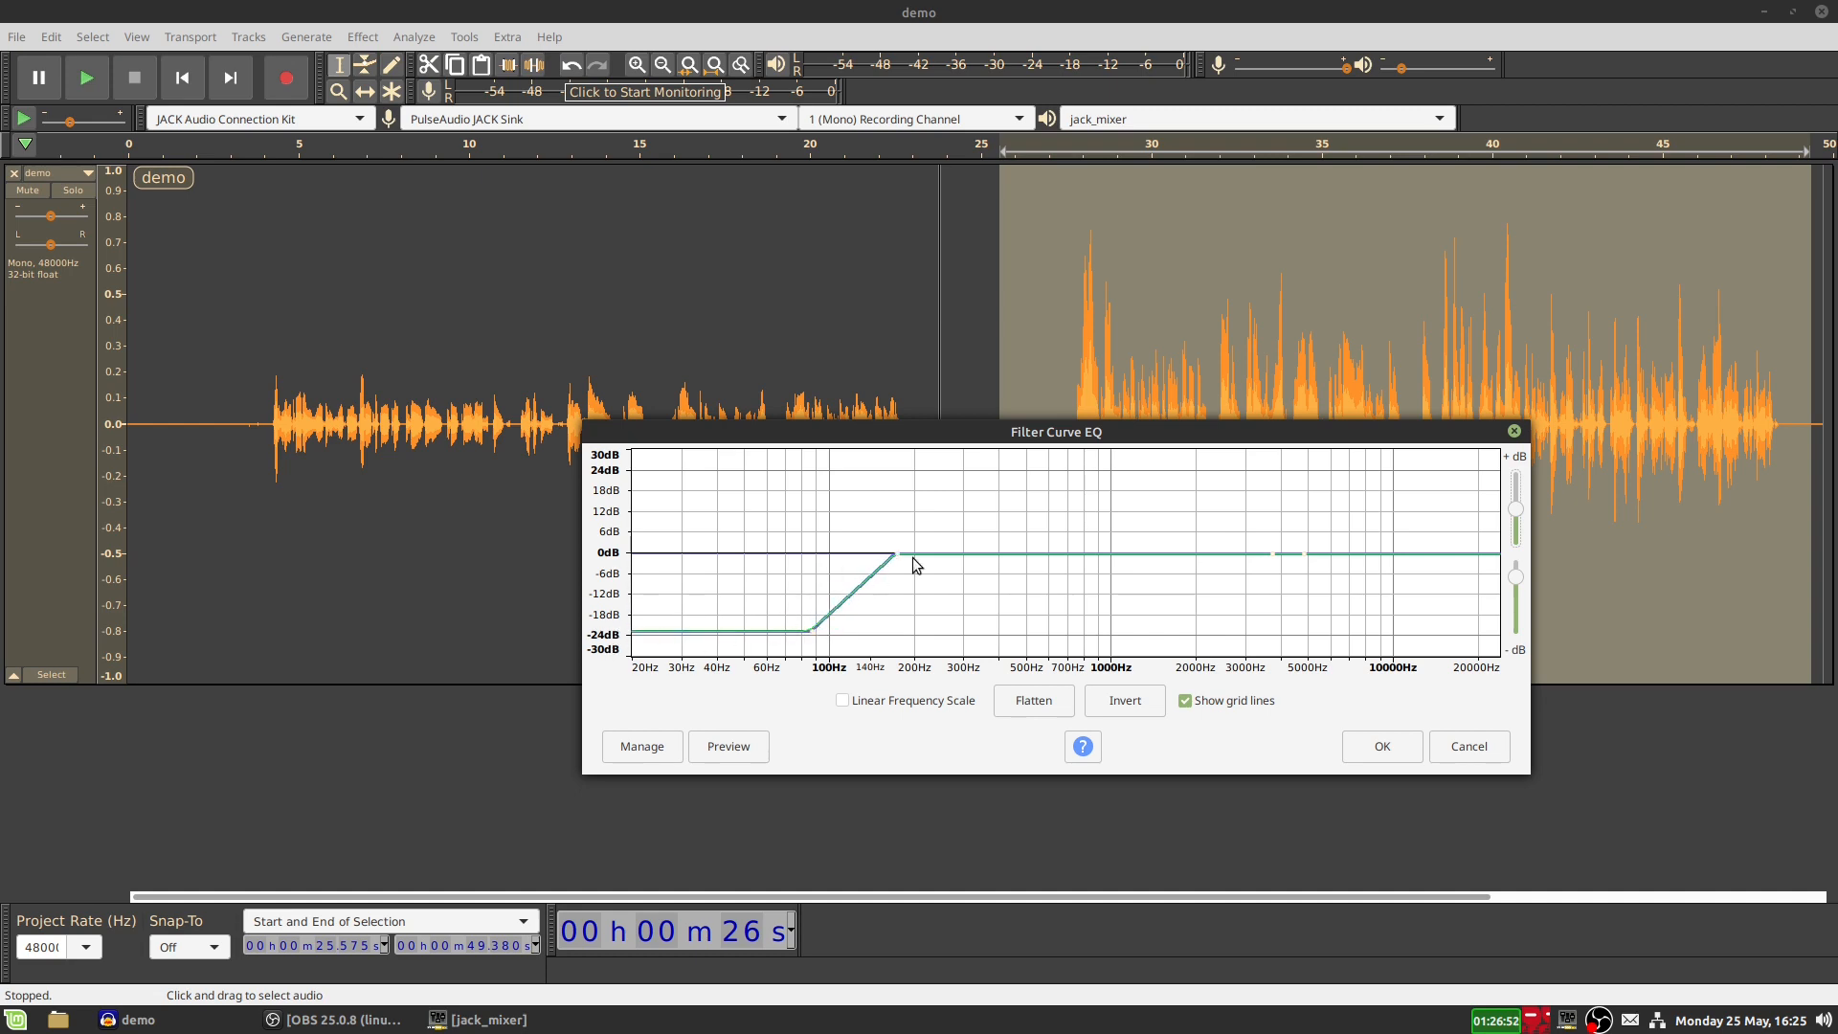
click(1383, 747)
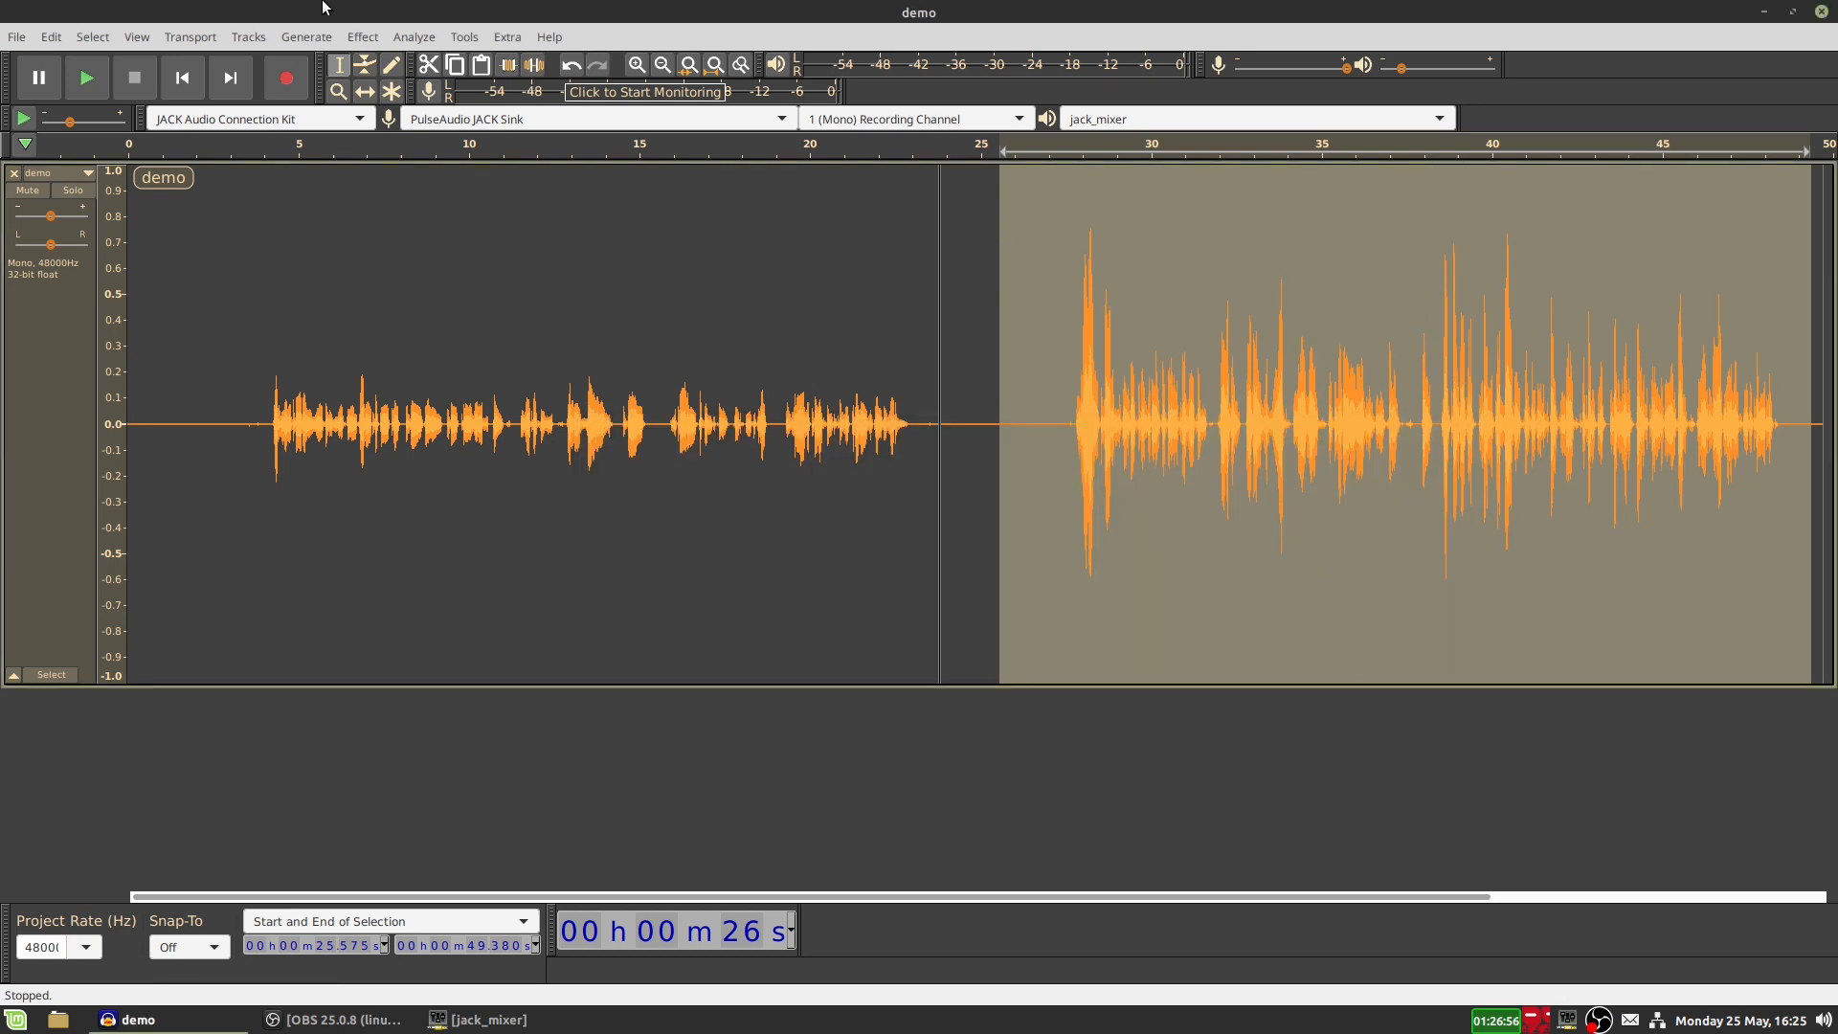
Step: Apply the Compressor to the selection with threshold -23 dB, noise floor -40 dB, ratio 5:1, attack 0.20 s and release 1.0 s
click(363, 36)
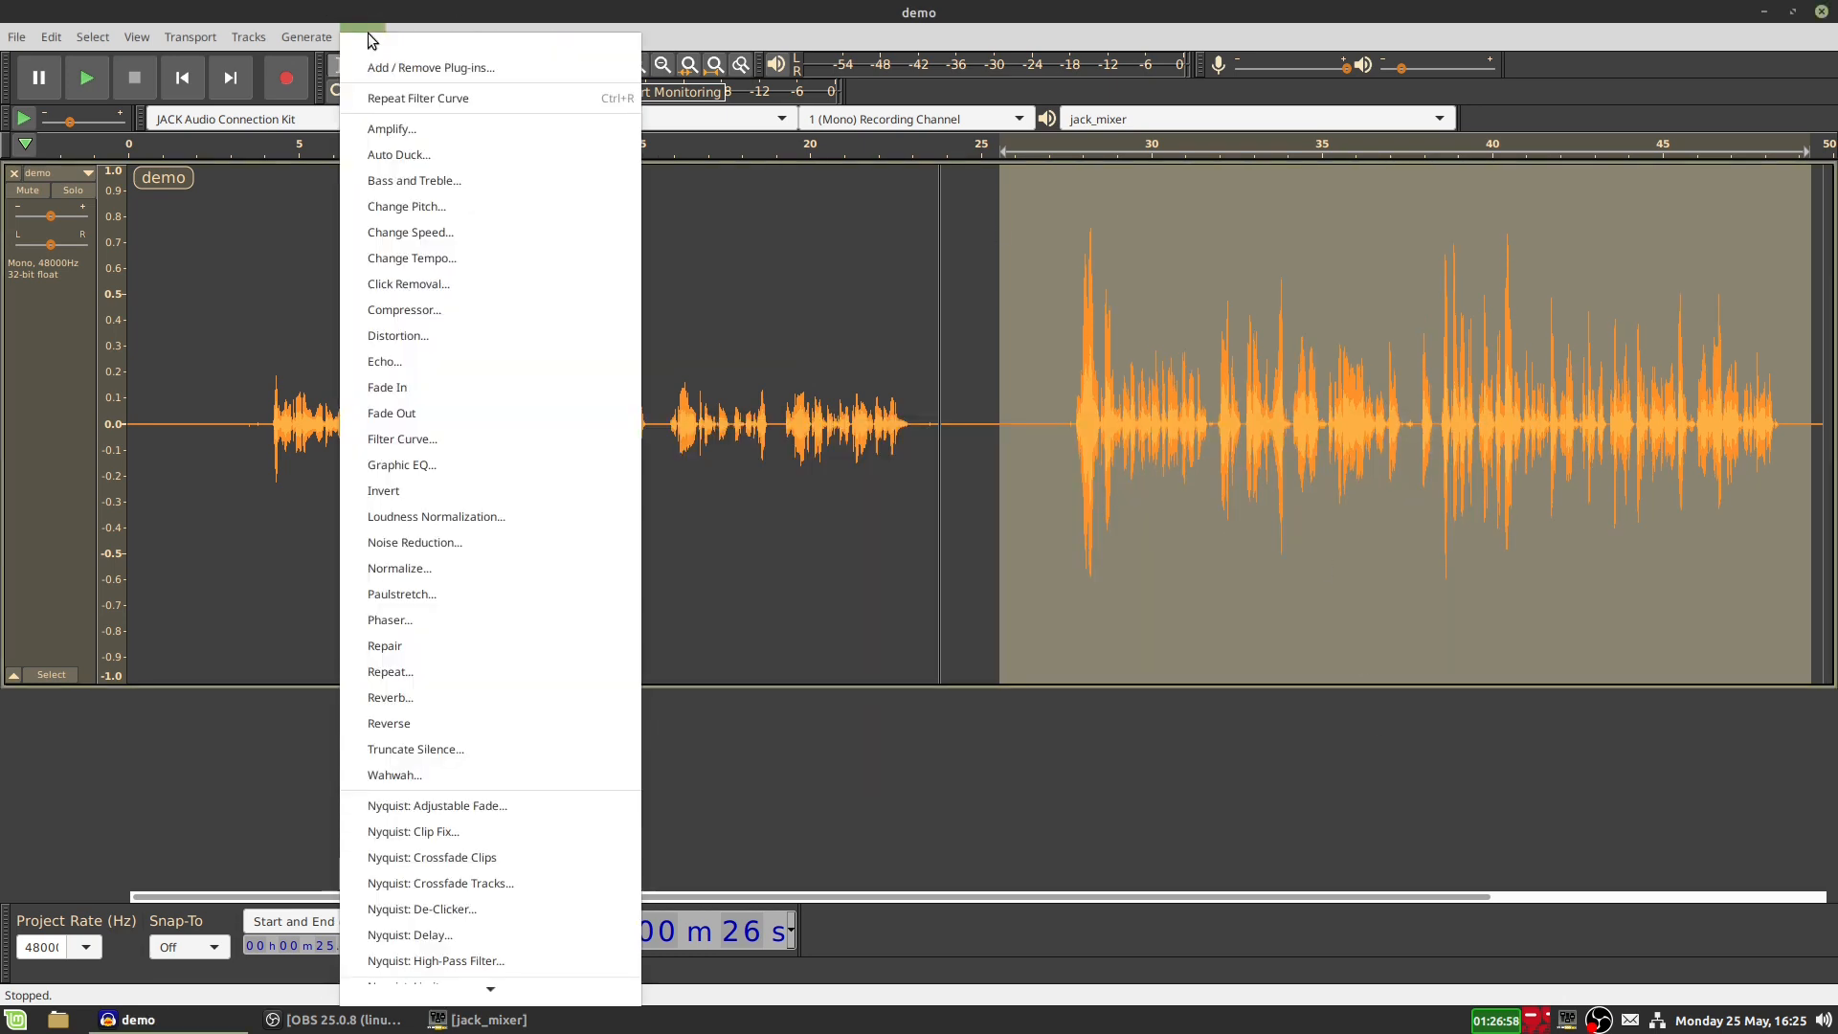
click(422, 313)
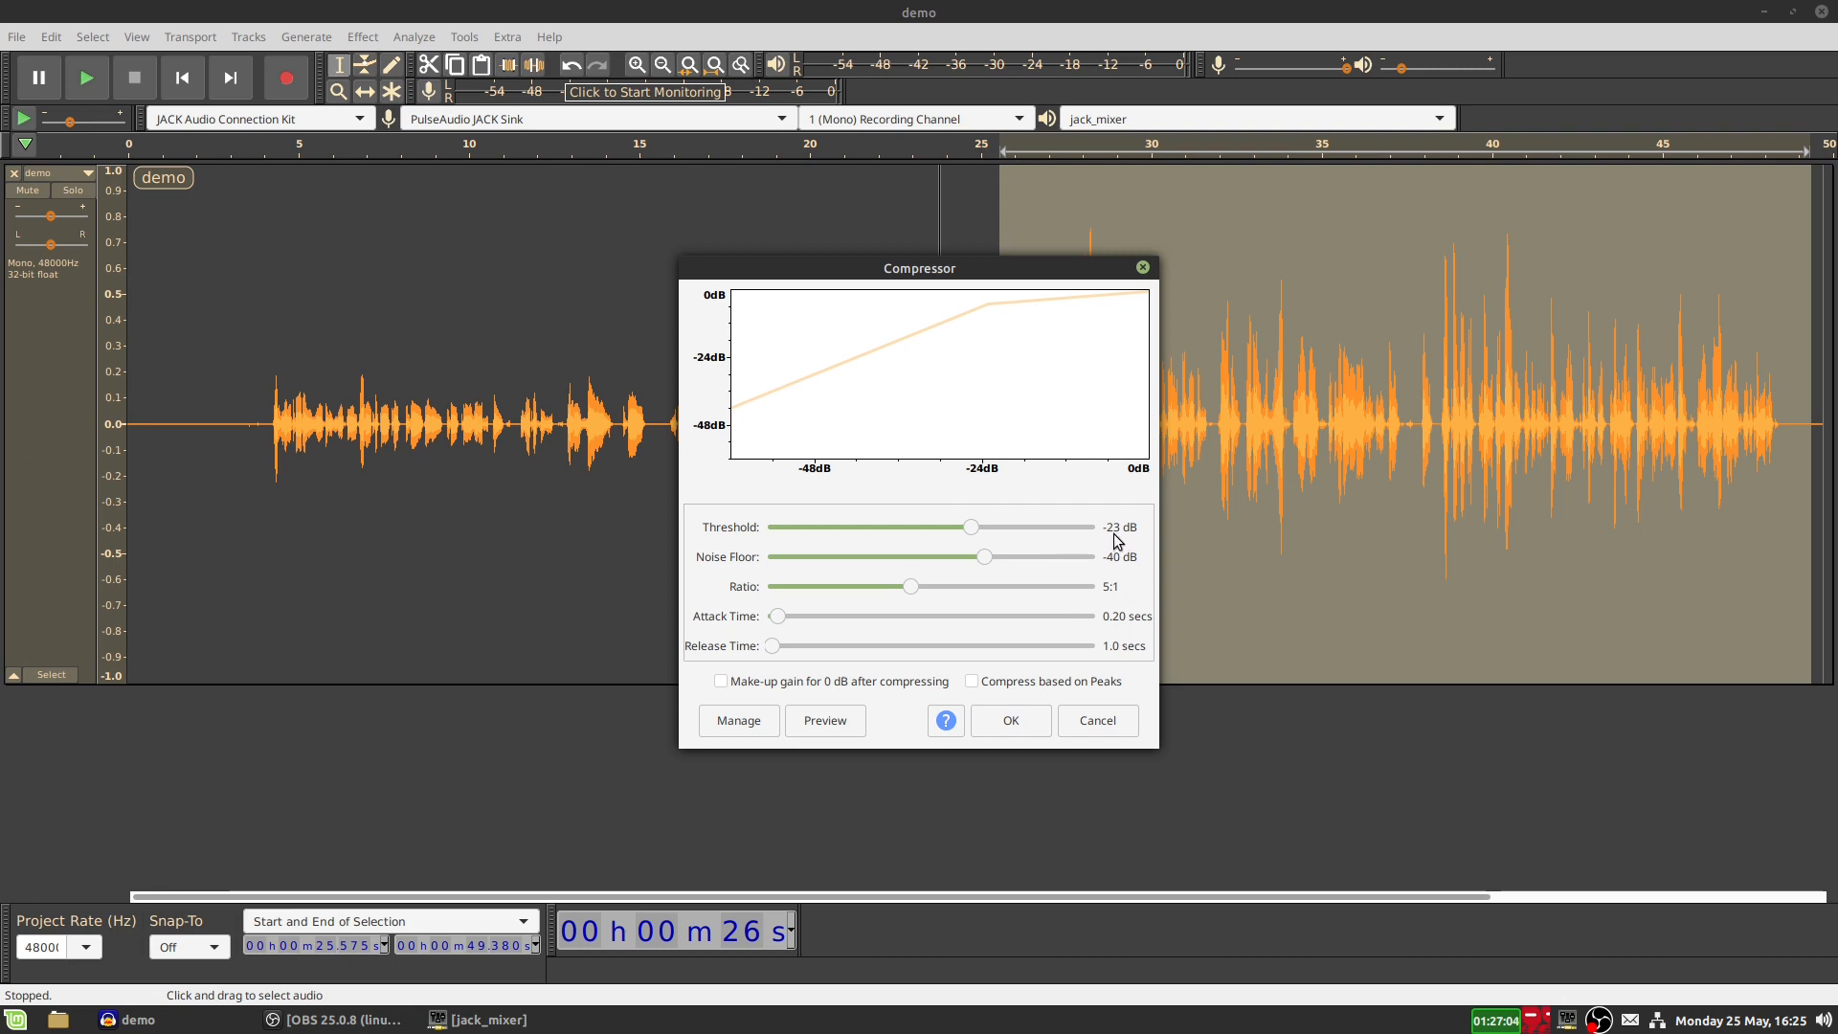
click(1032, 726)
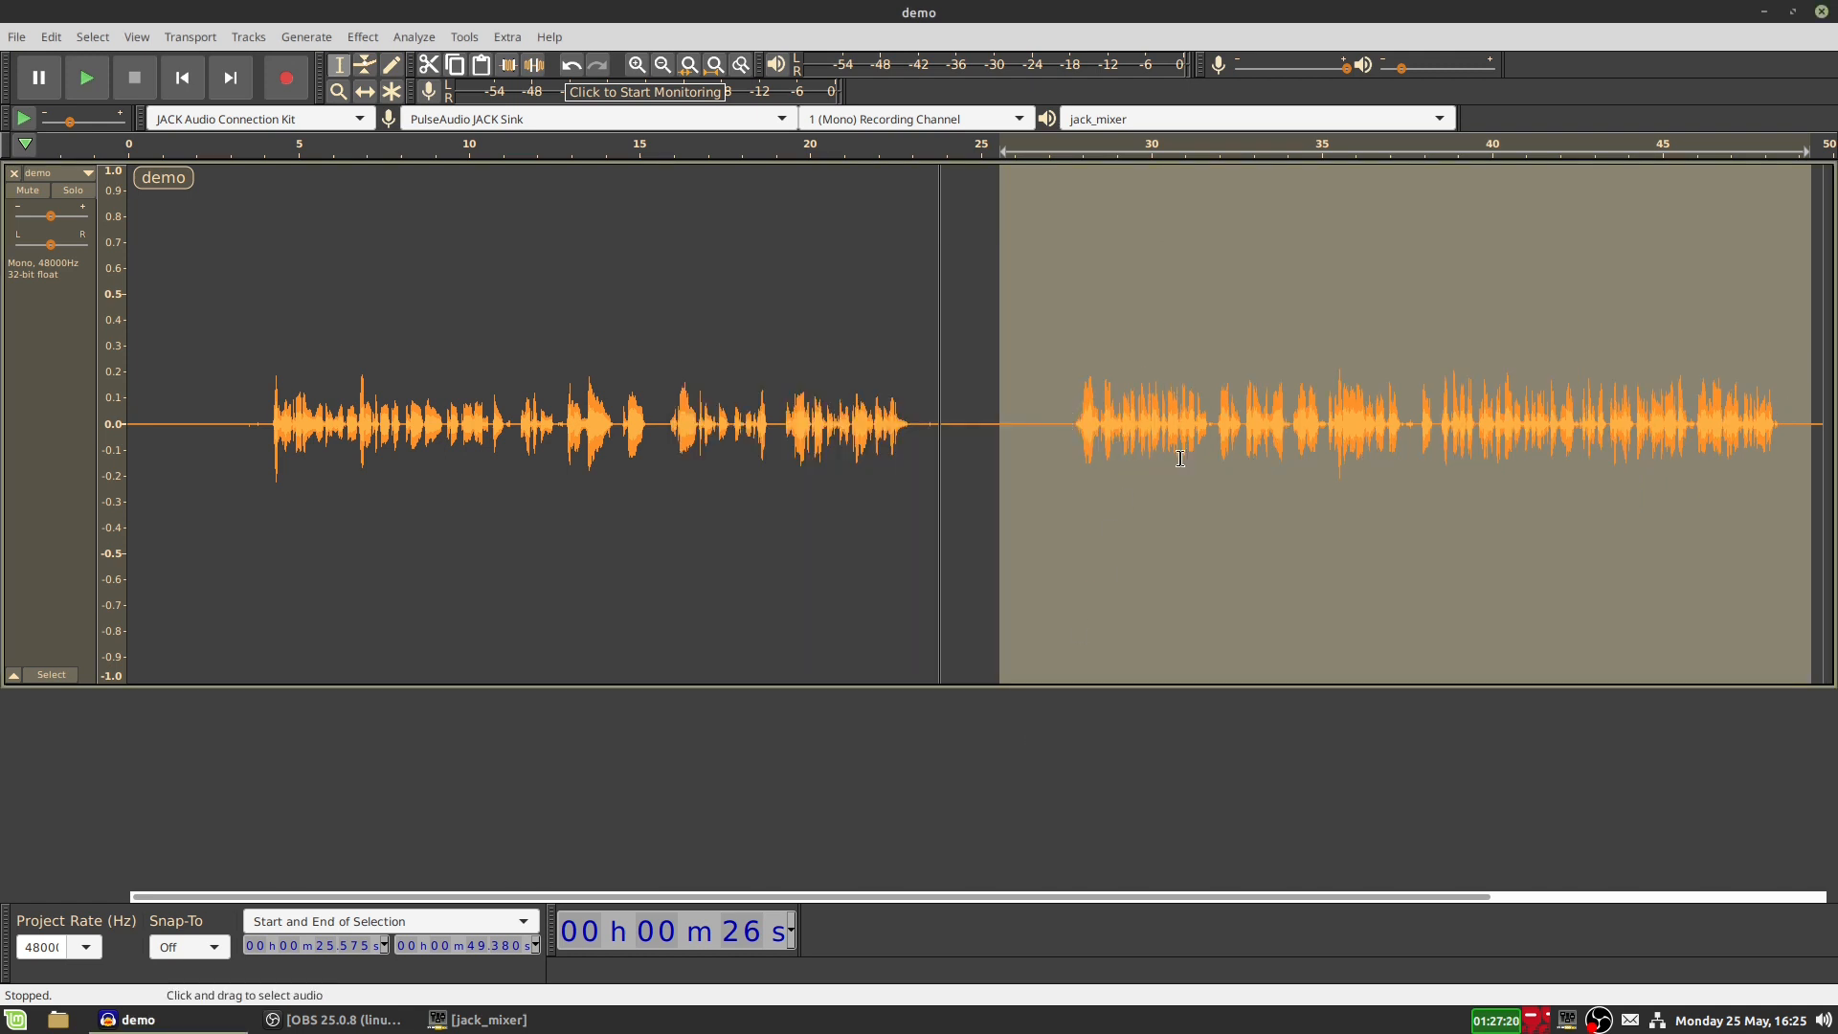
Step: Listen to the compressed second recording from about 27 s with the playback volume raised
click(1048, 338)
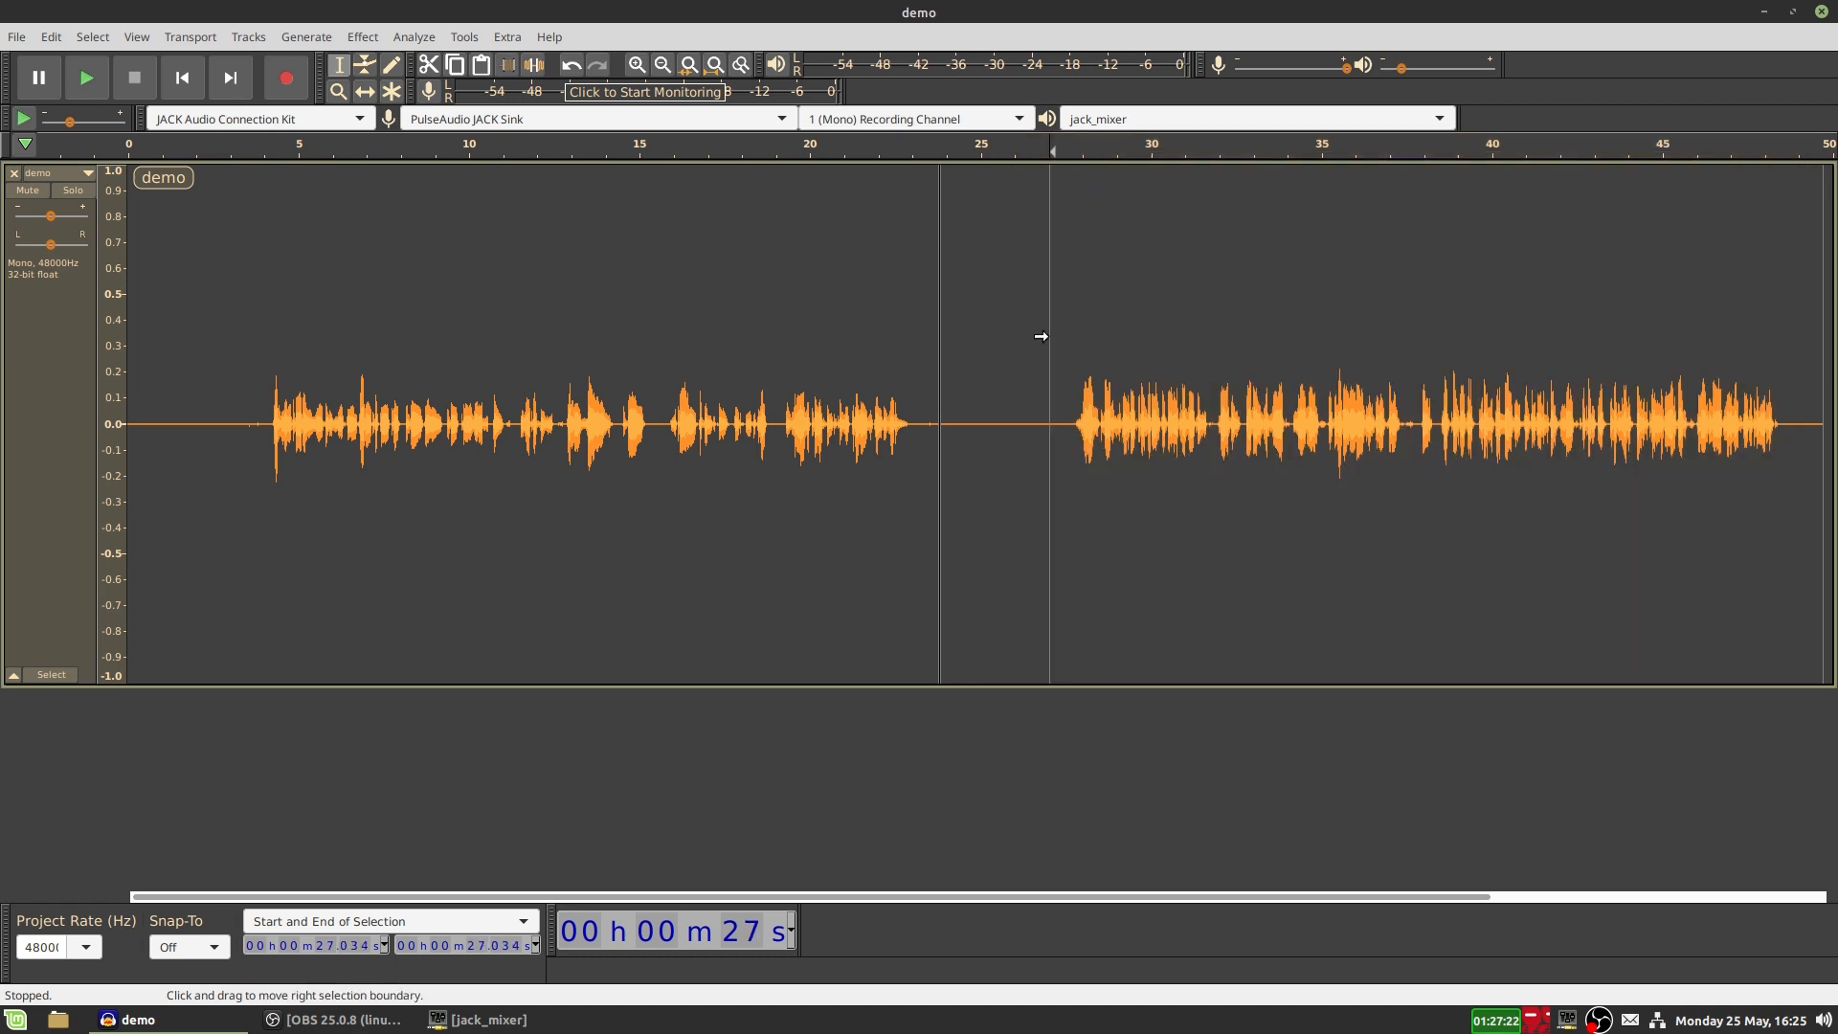
key(space)
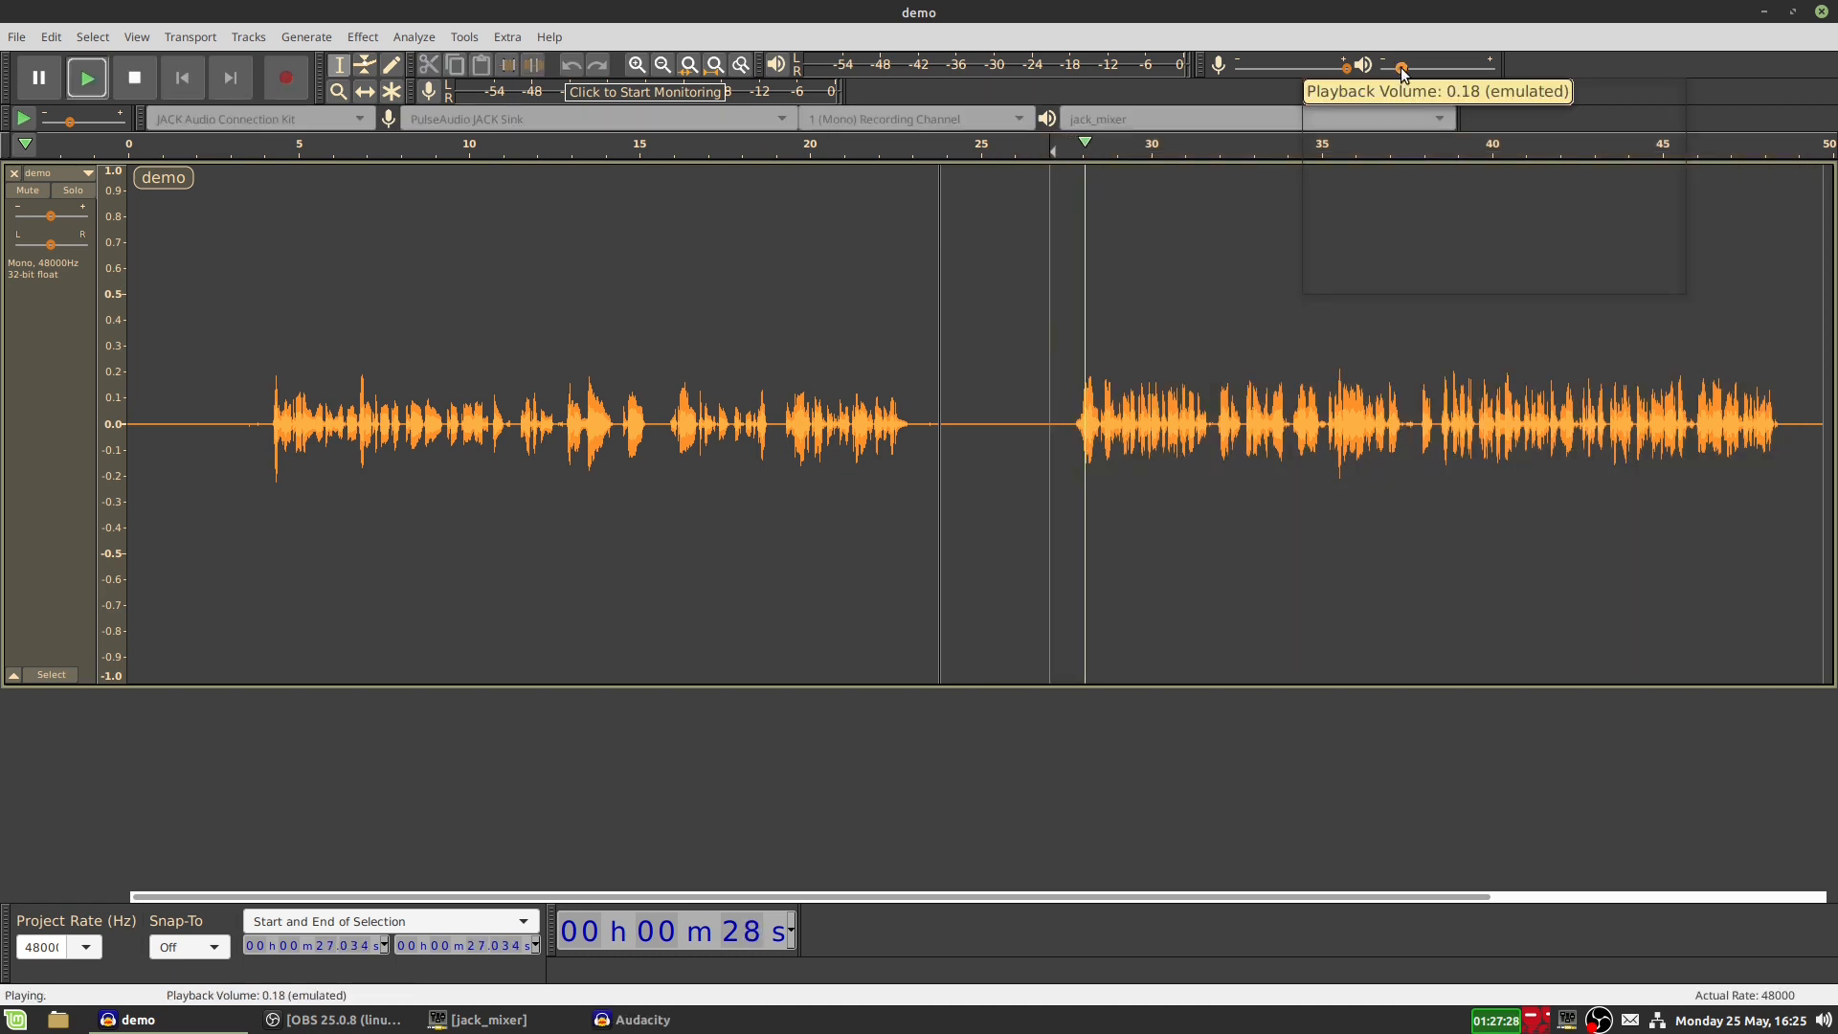
drag(1402, 68, 1431, 68)
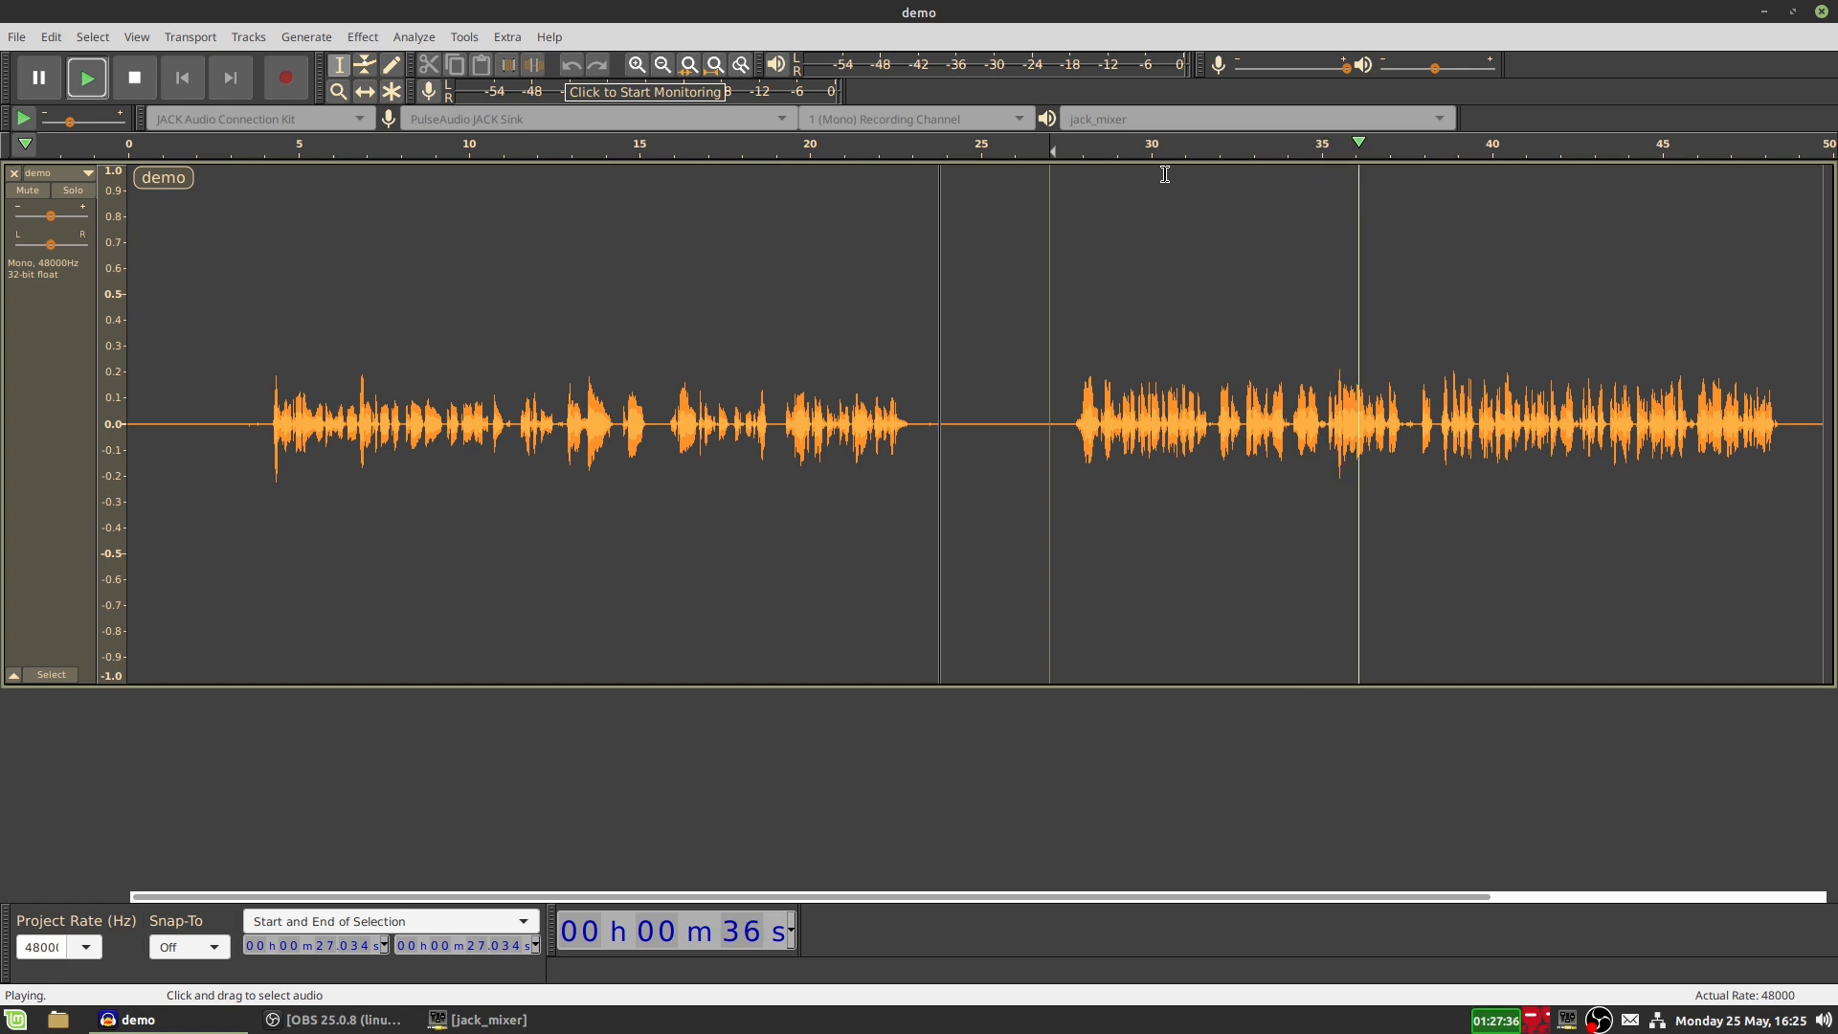
key(space)
click(1076, 366)
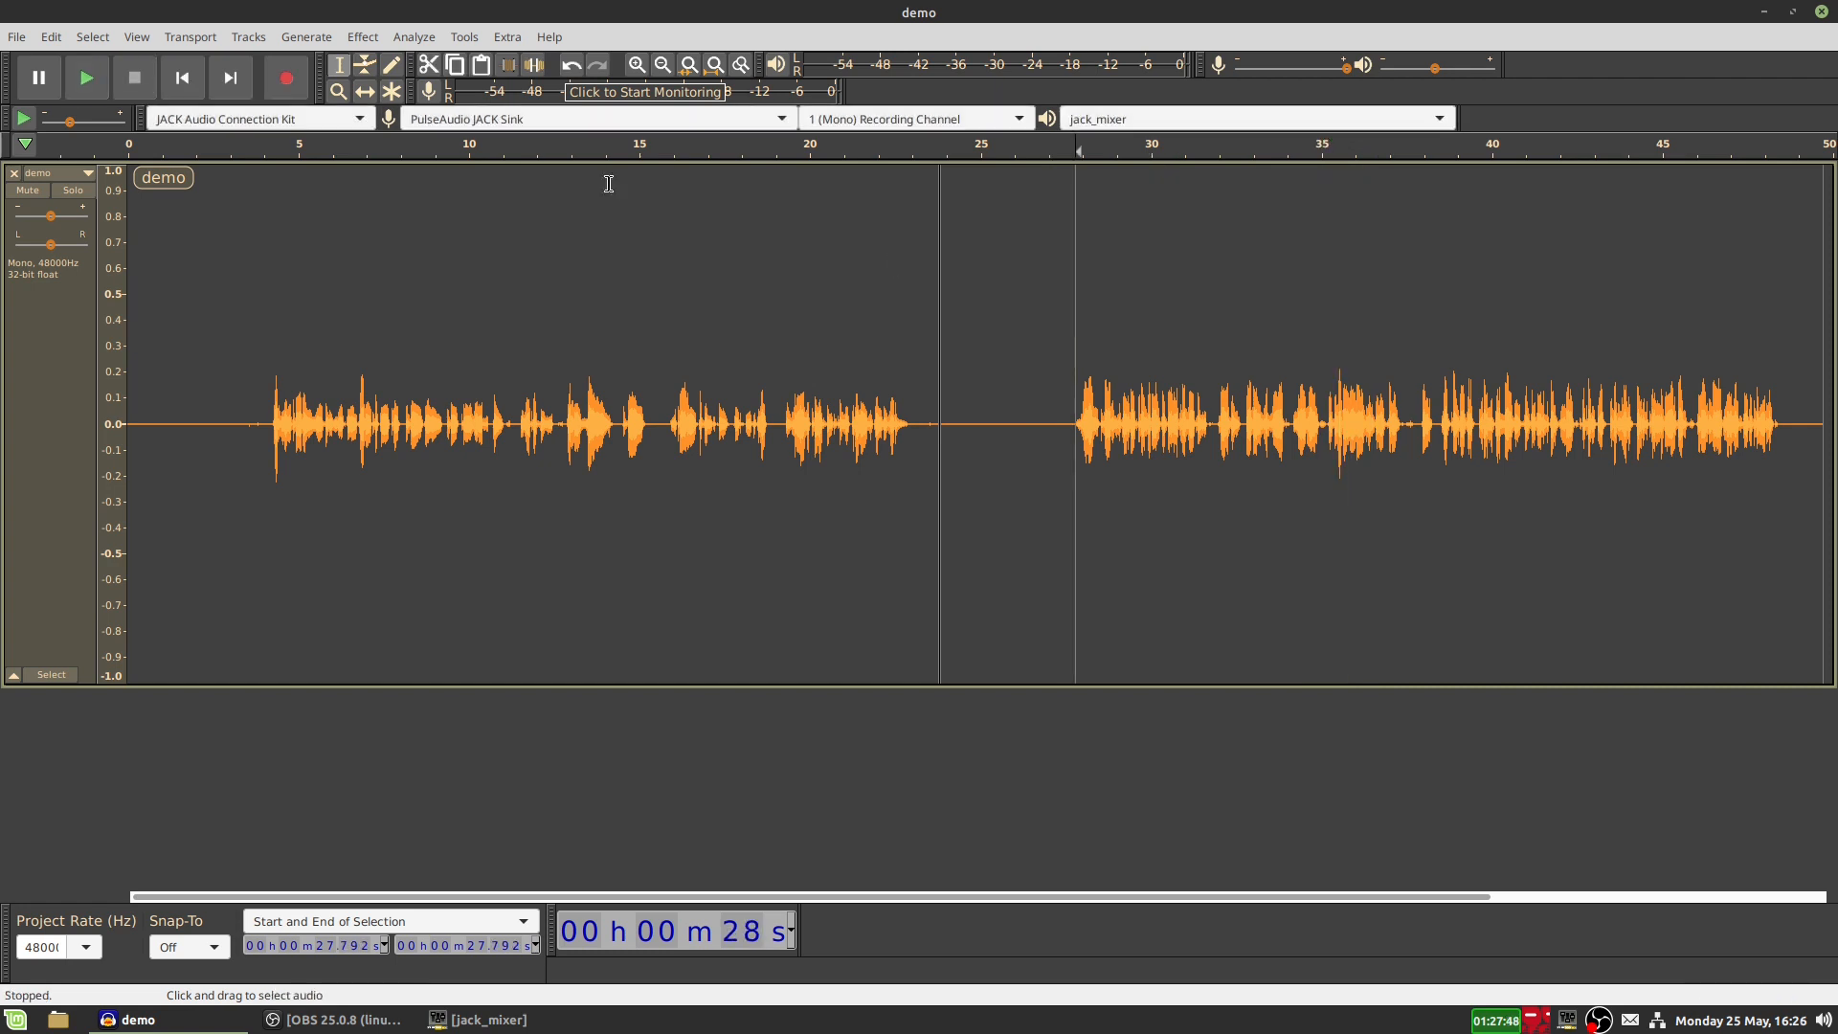
Step: Undo the Compressor and Filter Curve effects and play the second recording from about 27.4 s for comparison
click(50, 37)
click(67, 65)
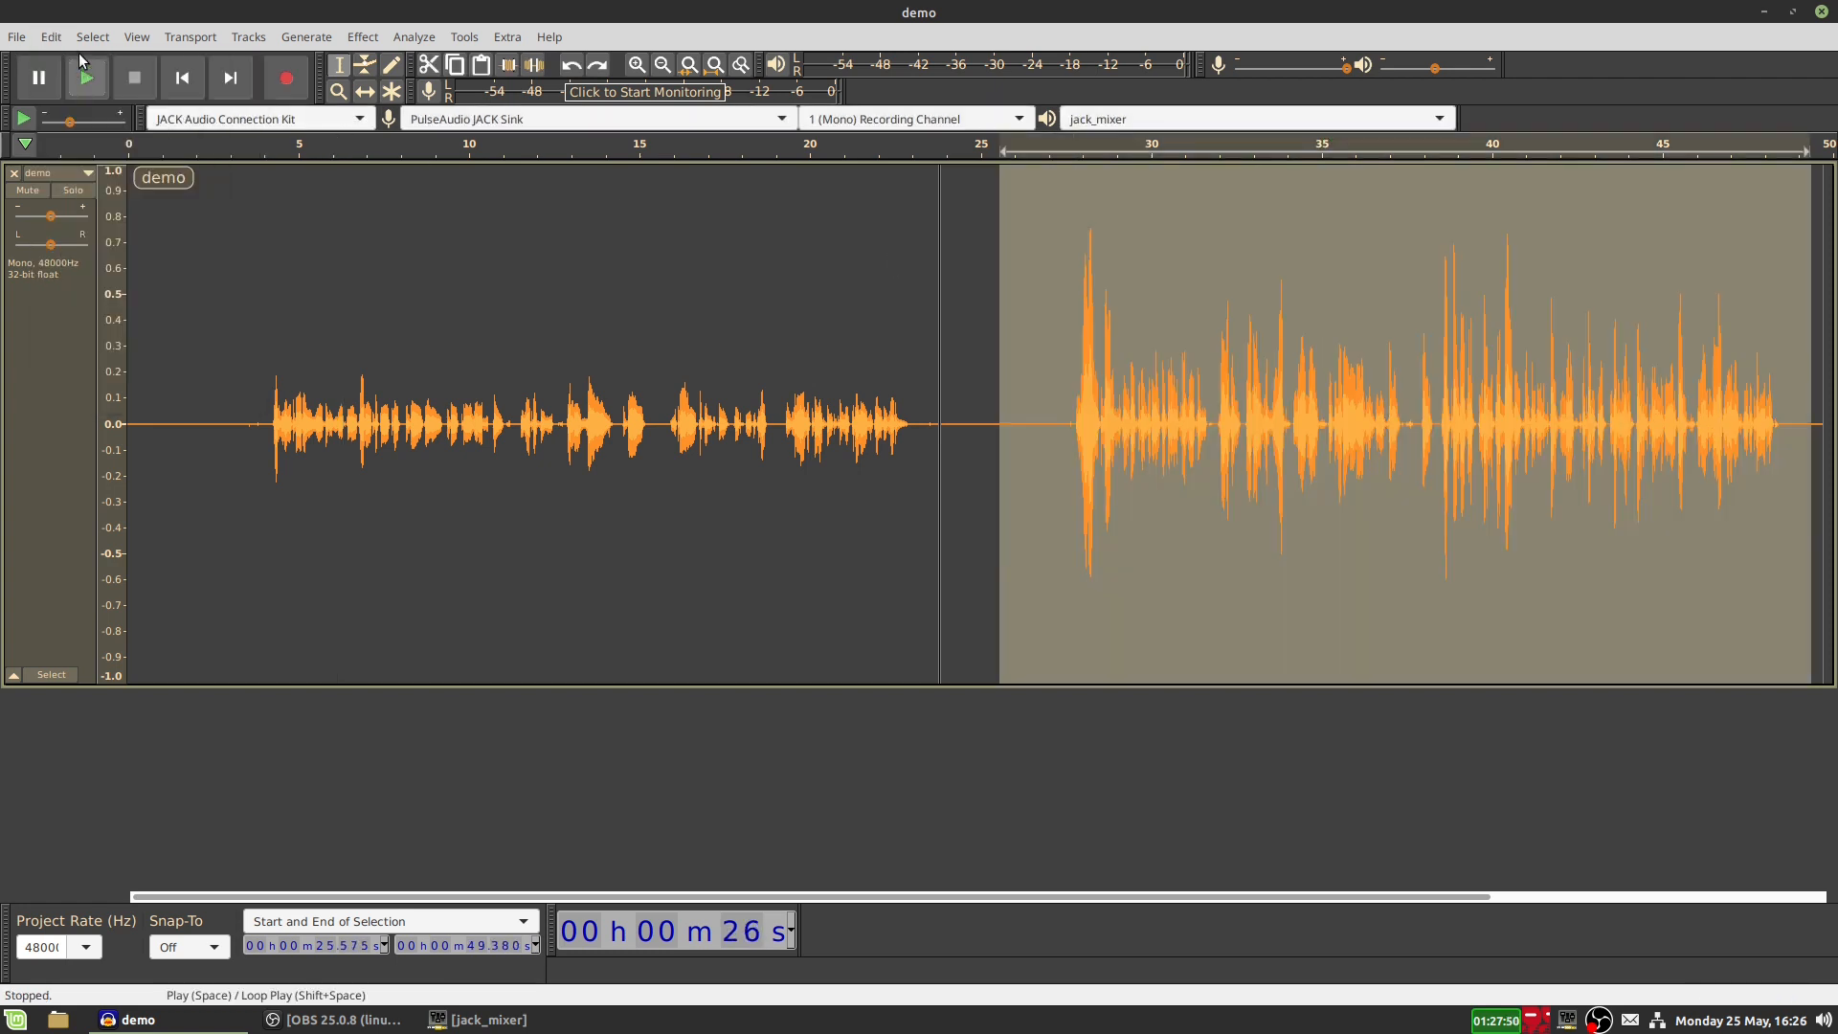
click(51, 37)
click(102, 67)
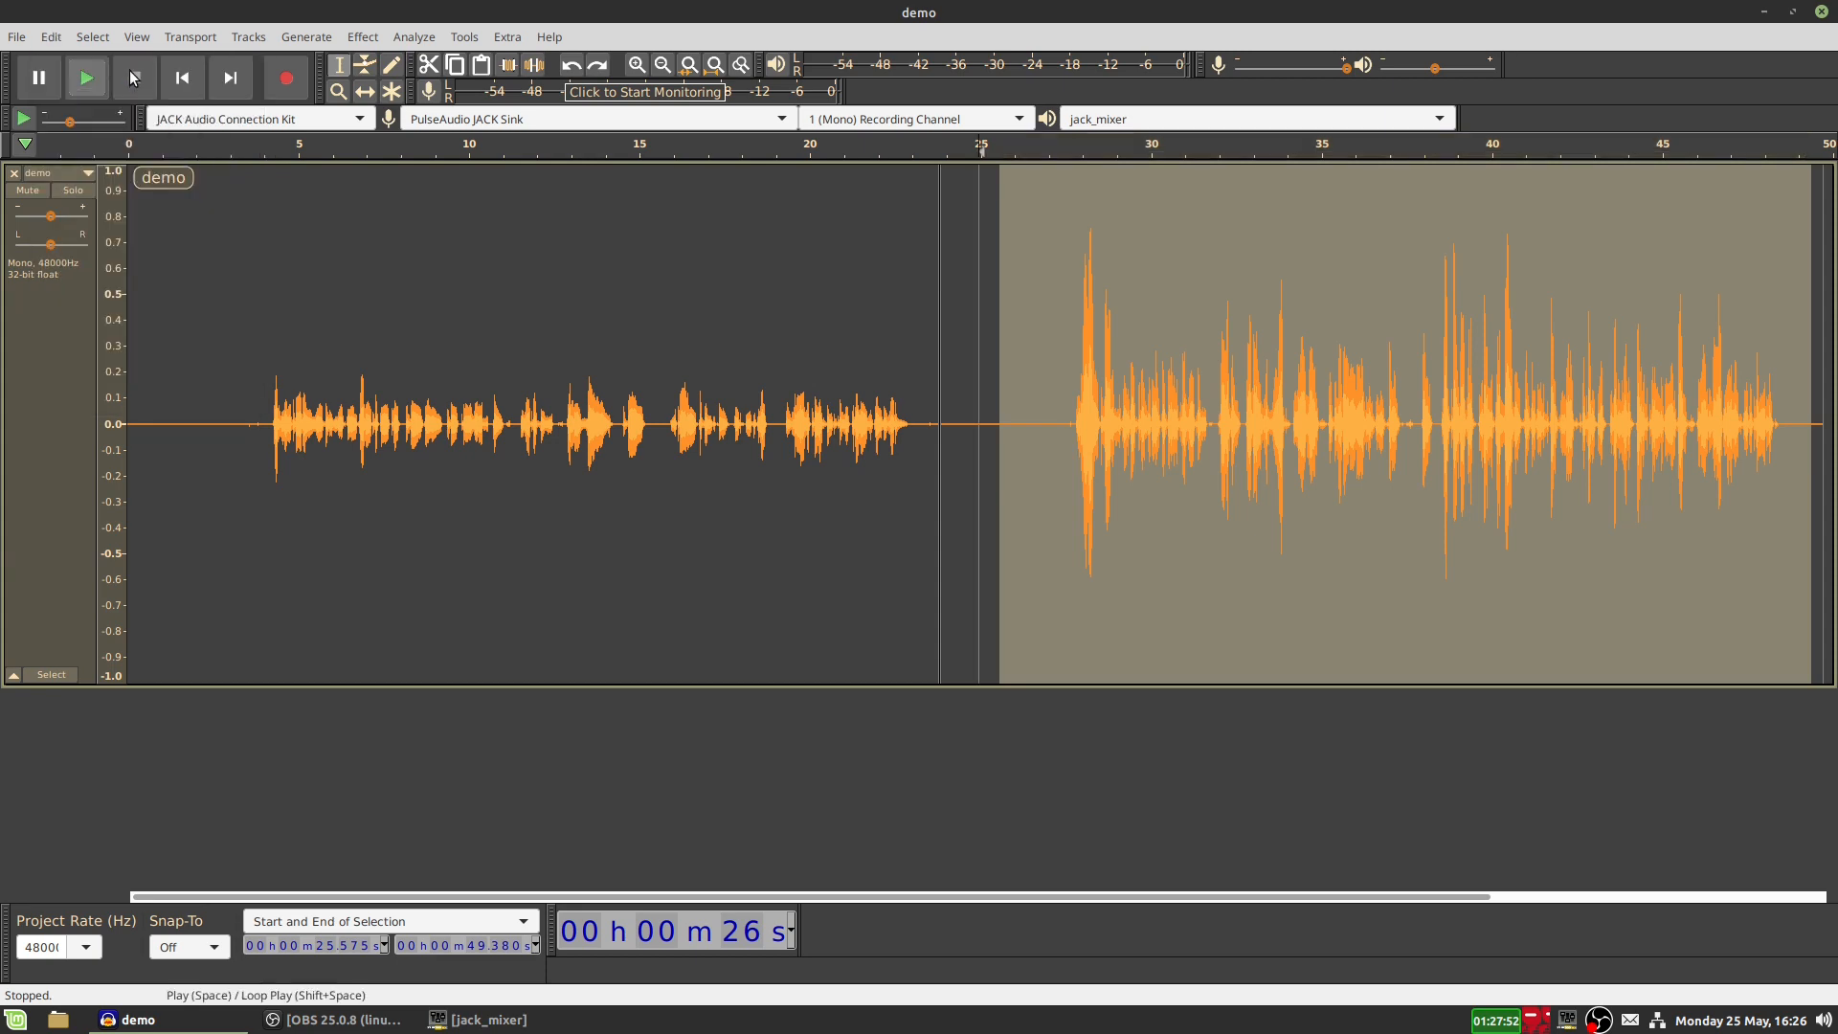
click(1063, 363)
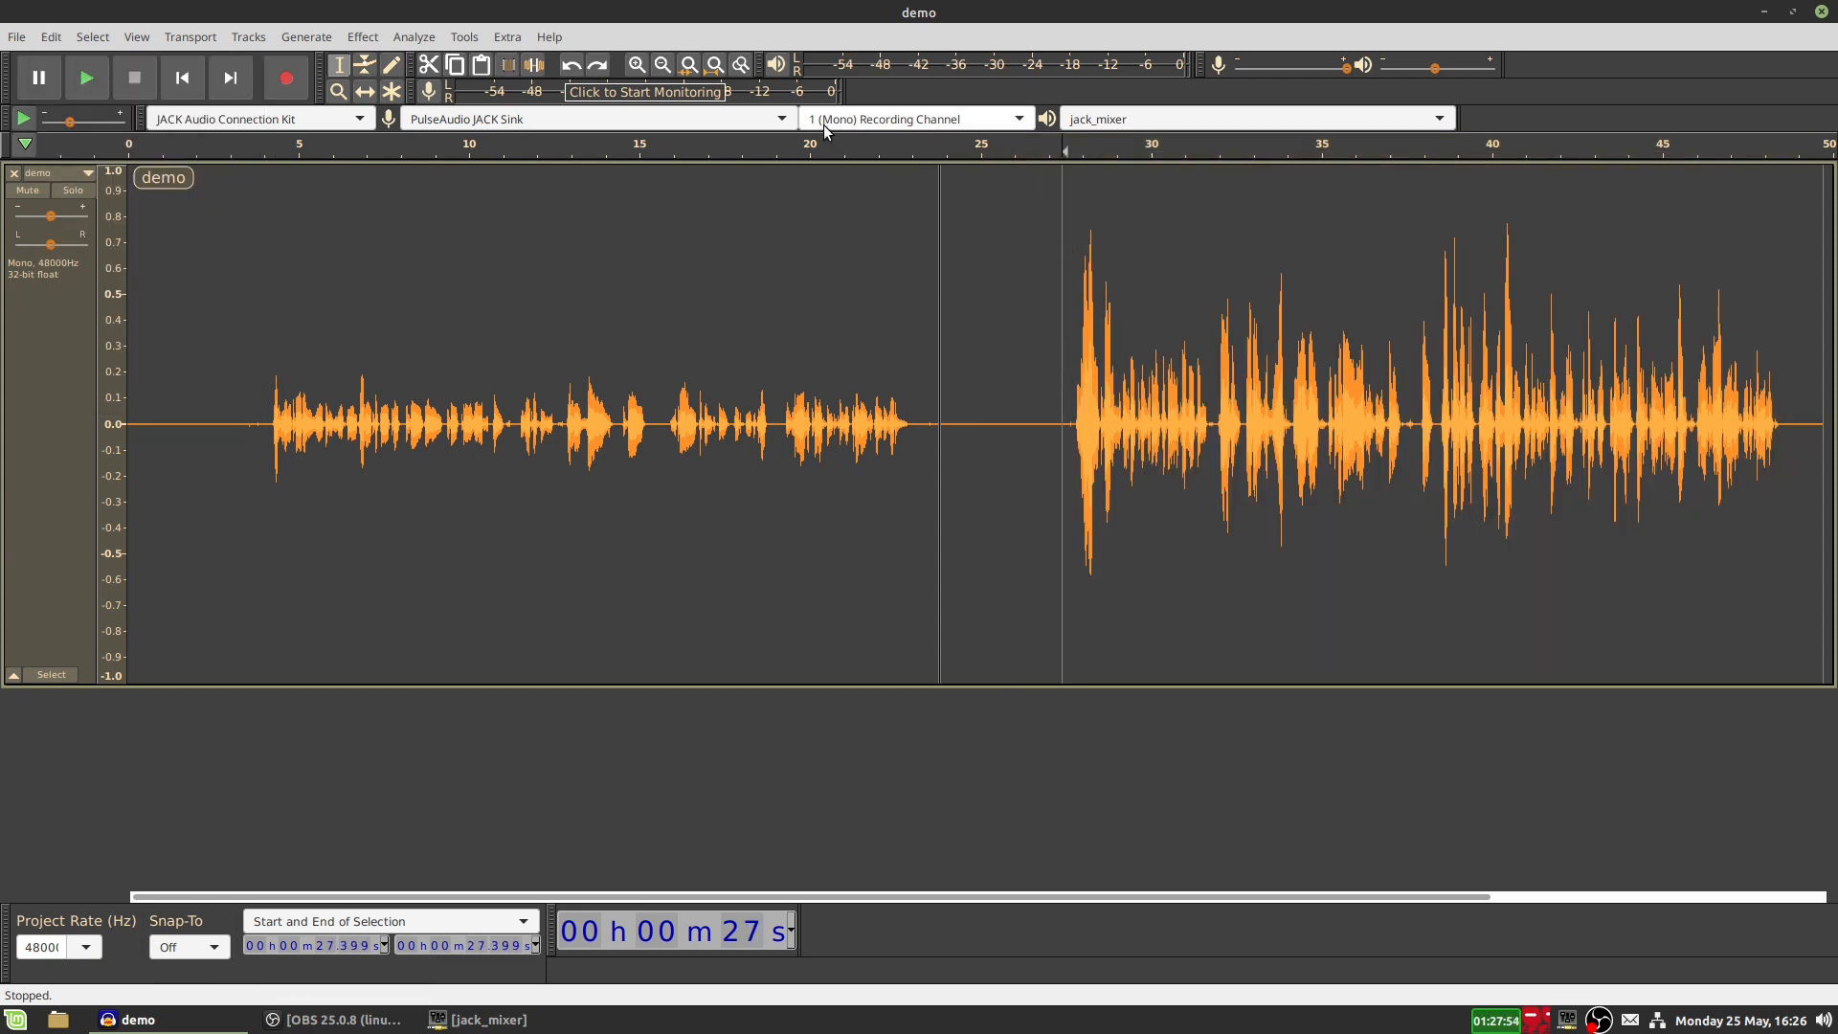
key(space)
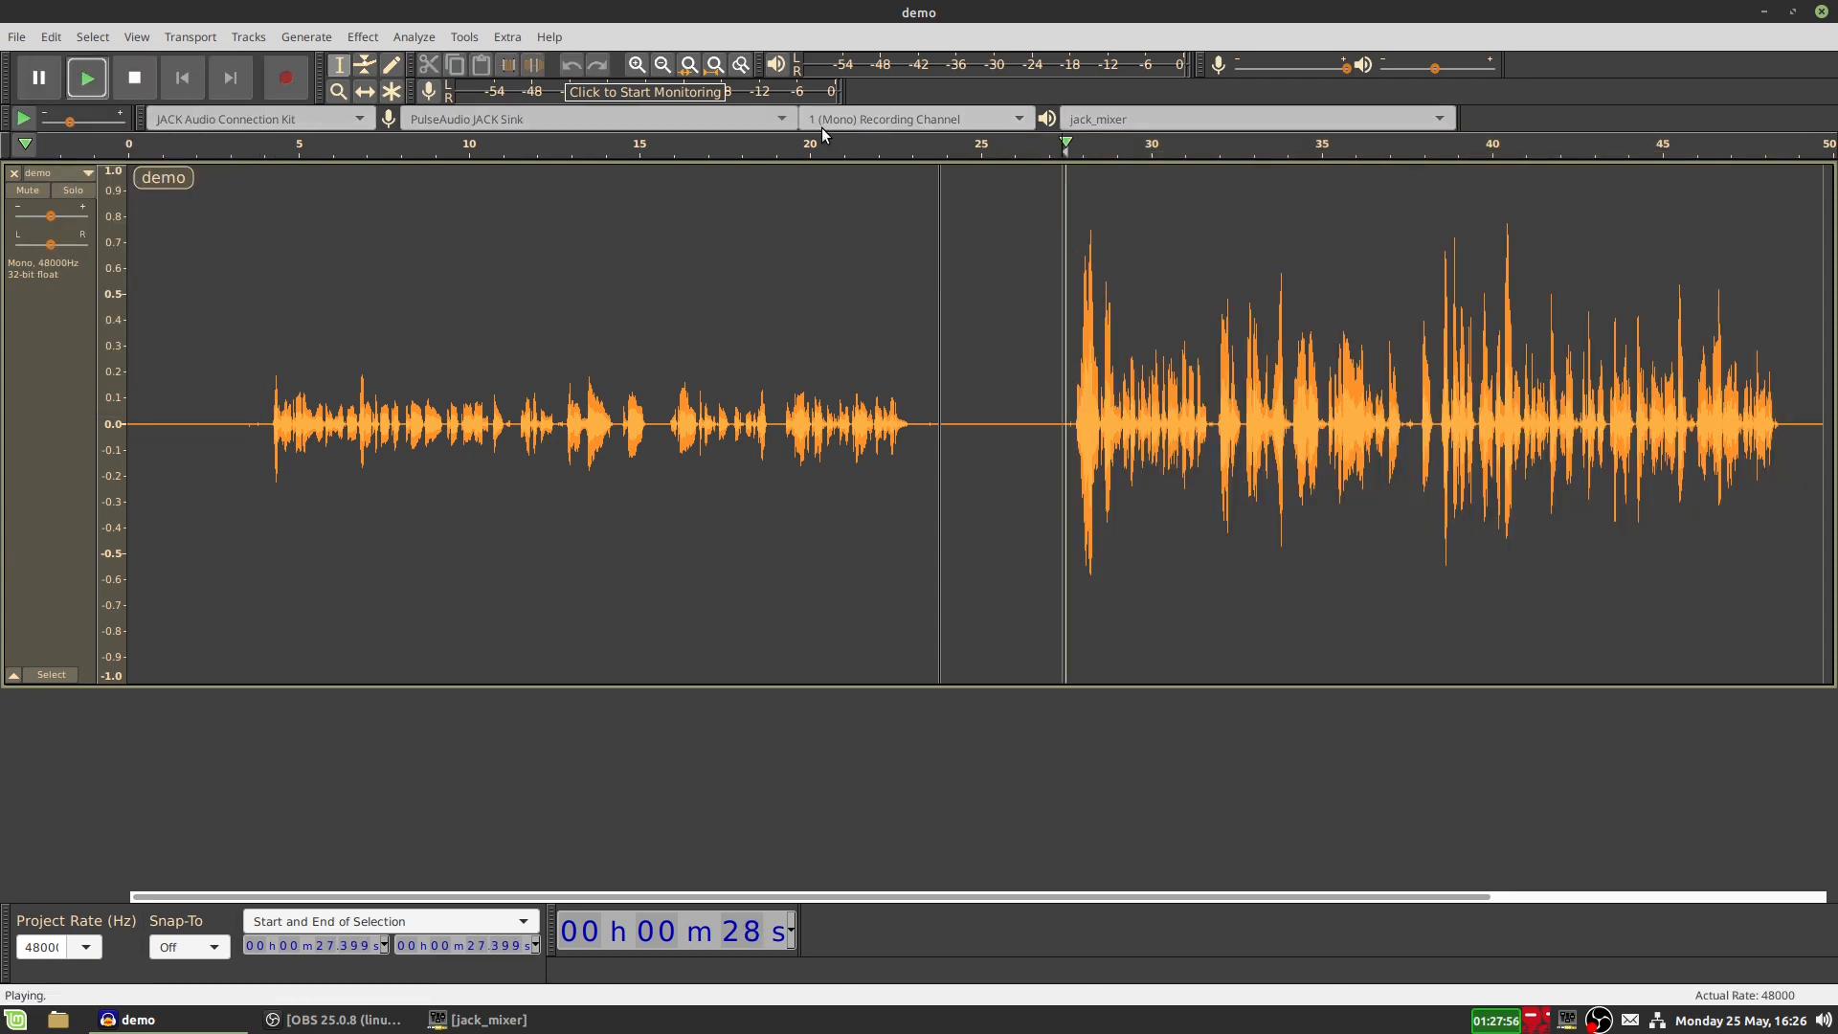
key(space)
Step: Redo the Filter Curve and Compressor effects on the second recording
click(55, 38)
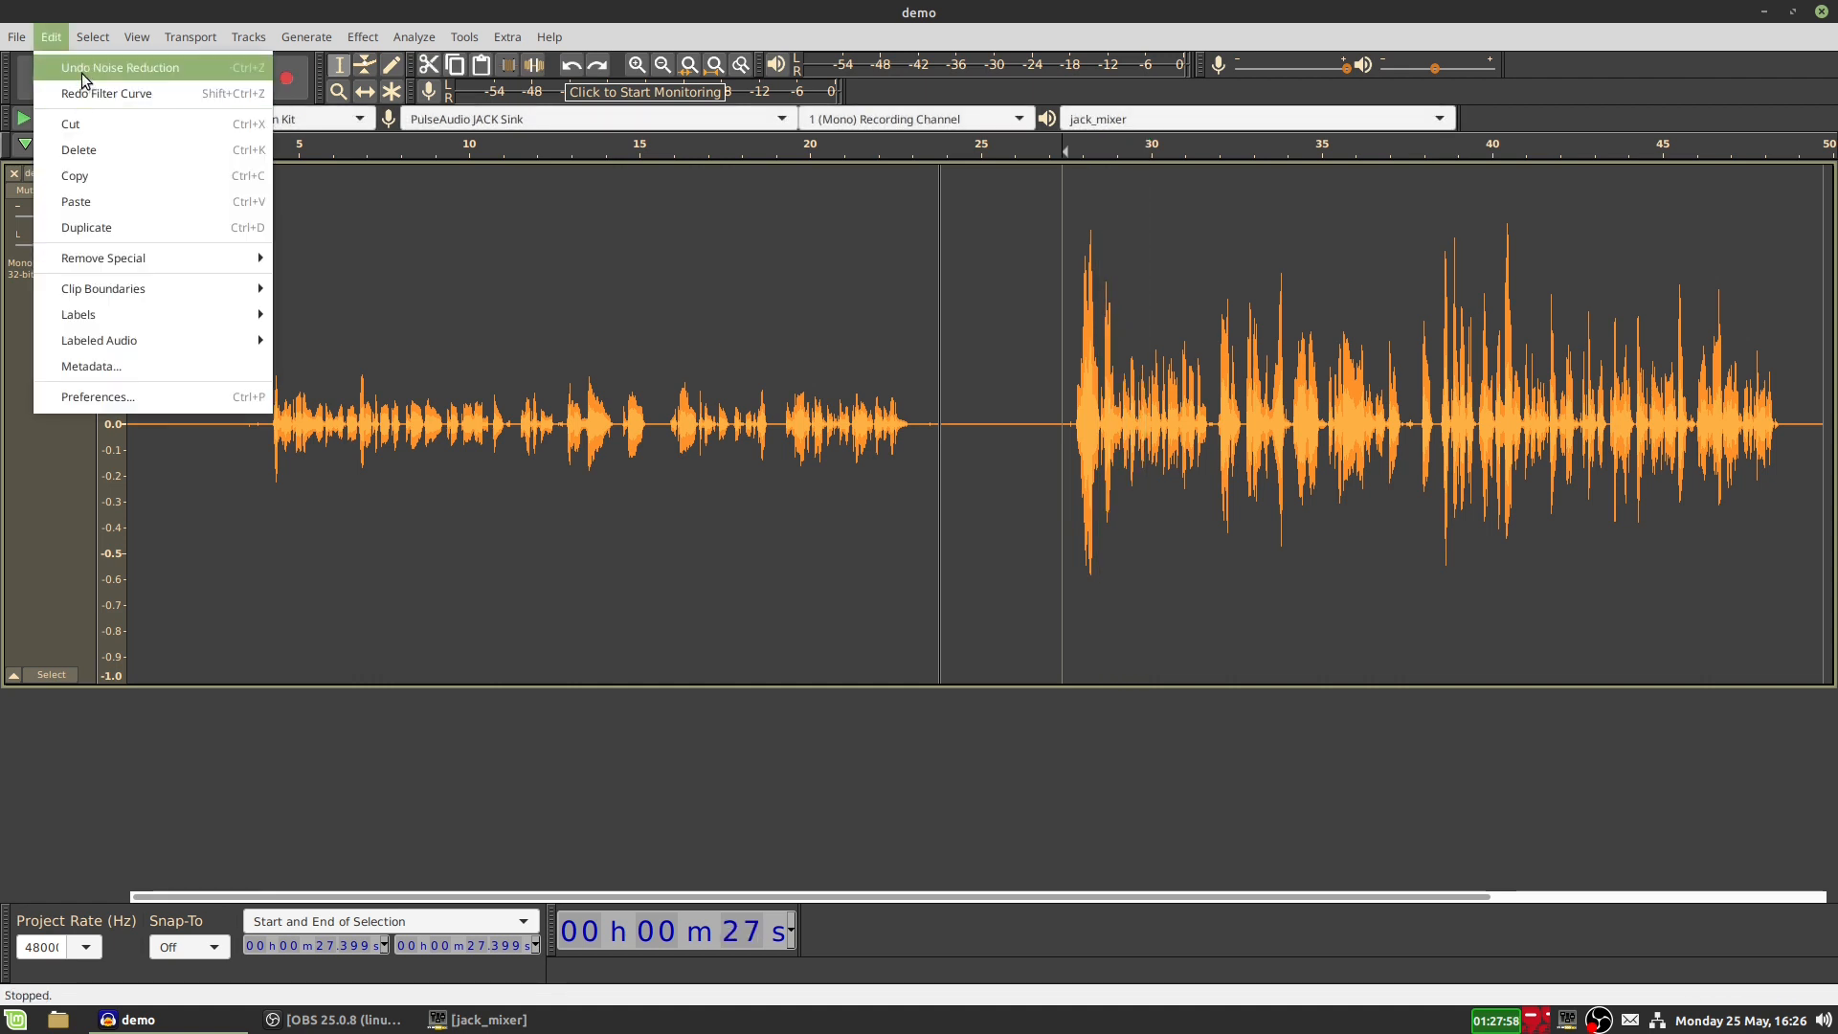
click(80, 93)
click(51, 37)
click(64, 95)
Step: Listen to the fully processed second recording from about 27.8 s at a slightly higher playback volume
click(1076, 344)
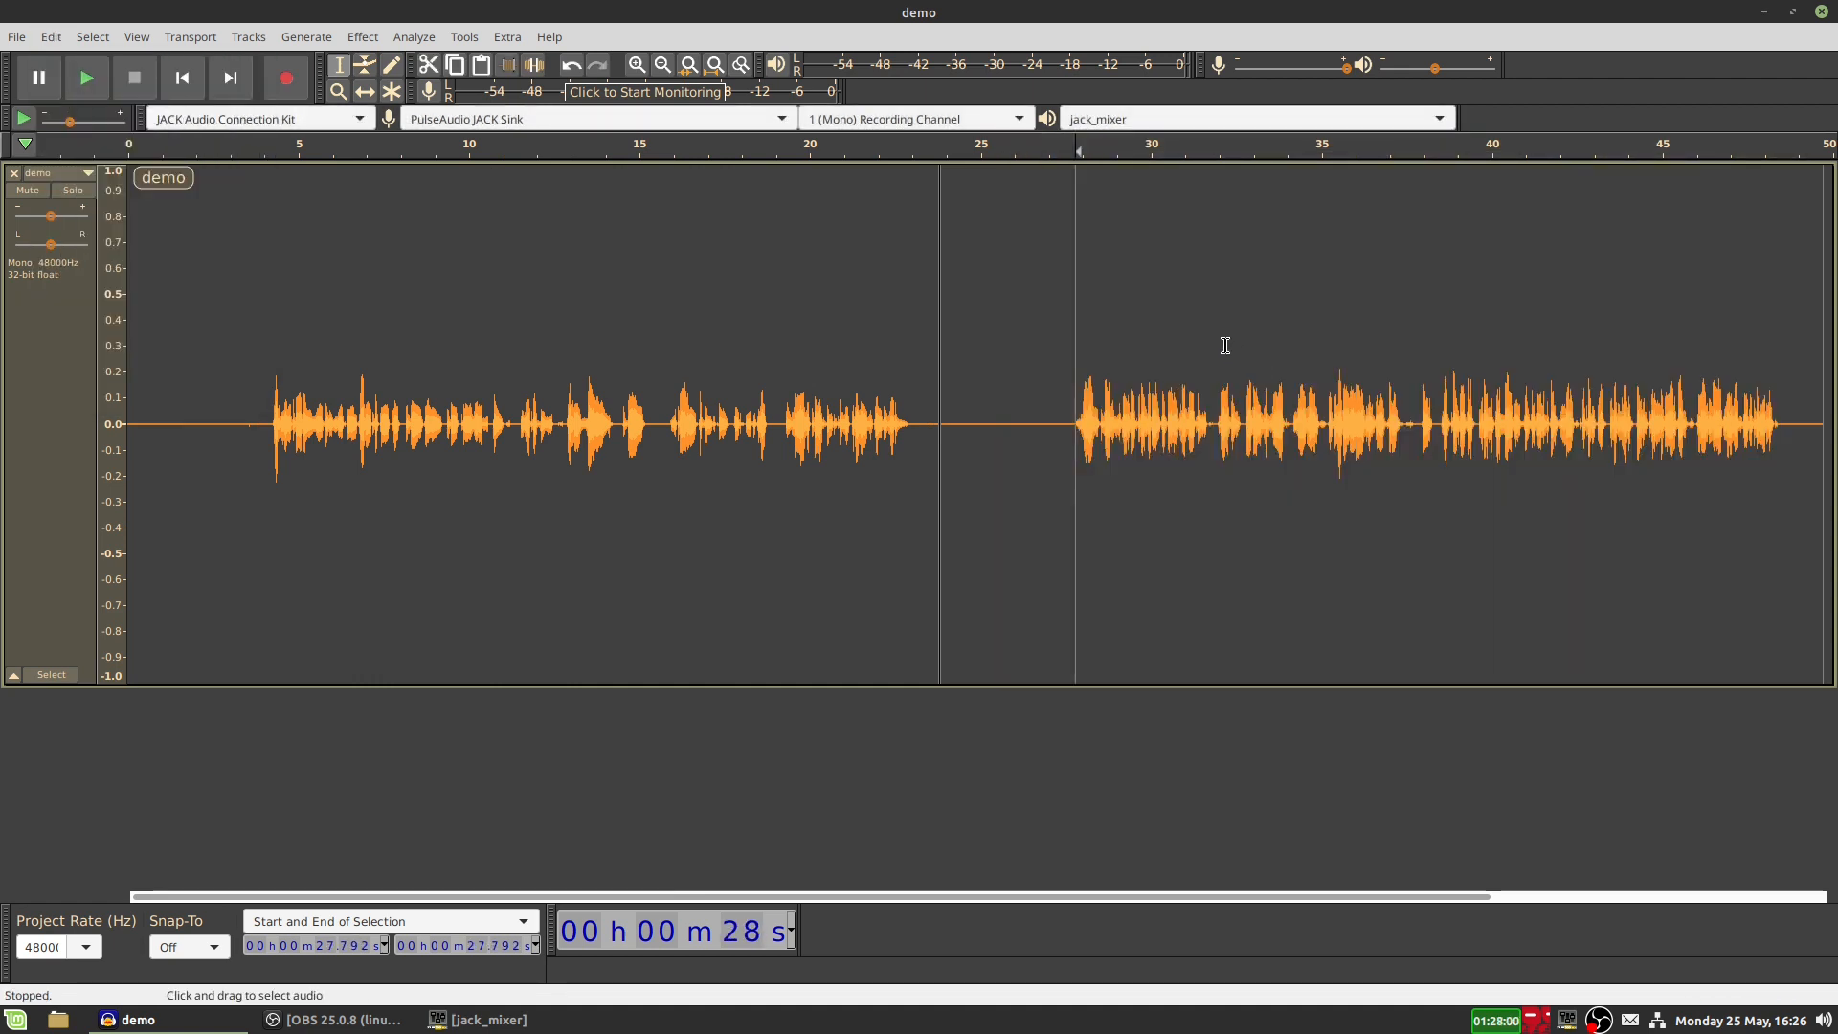
key(space)
drag(1434, 68, 1448, 68)
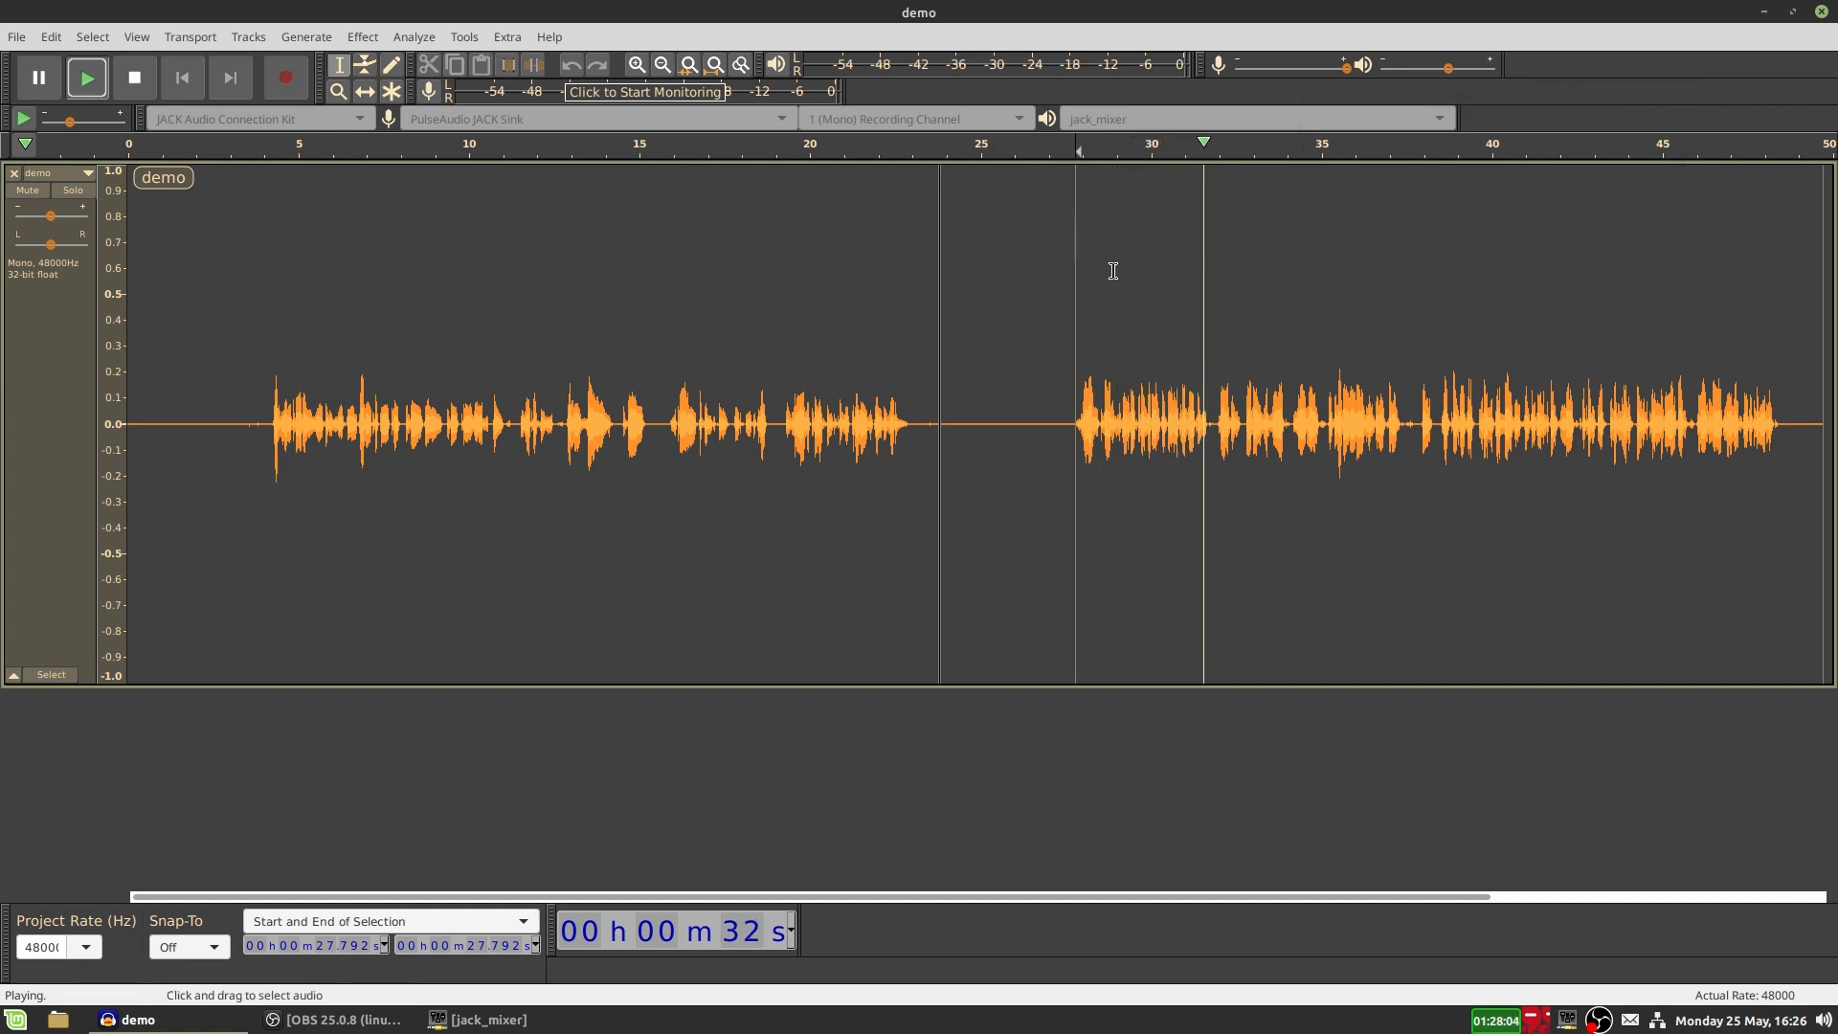
key(space)
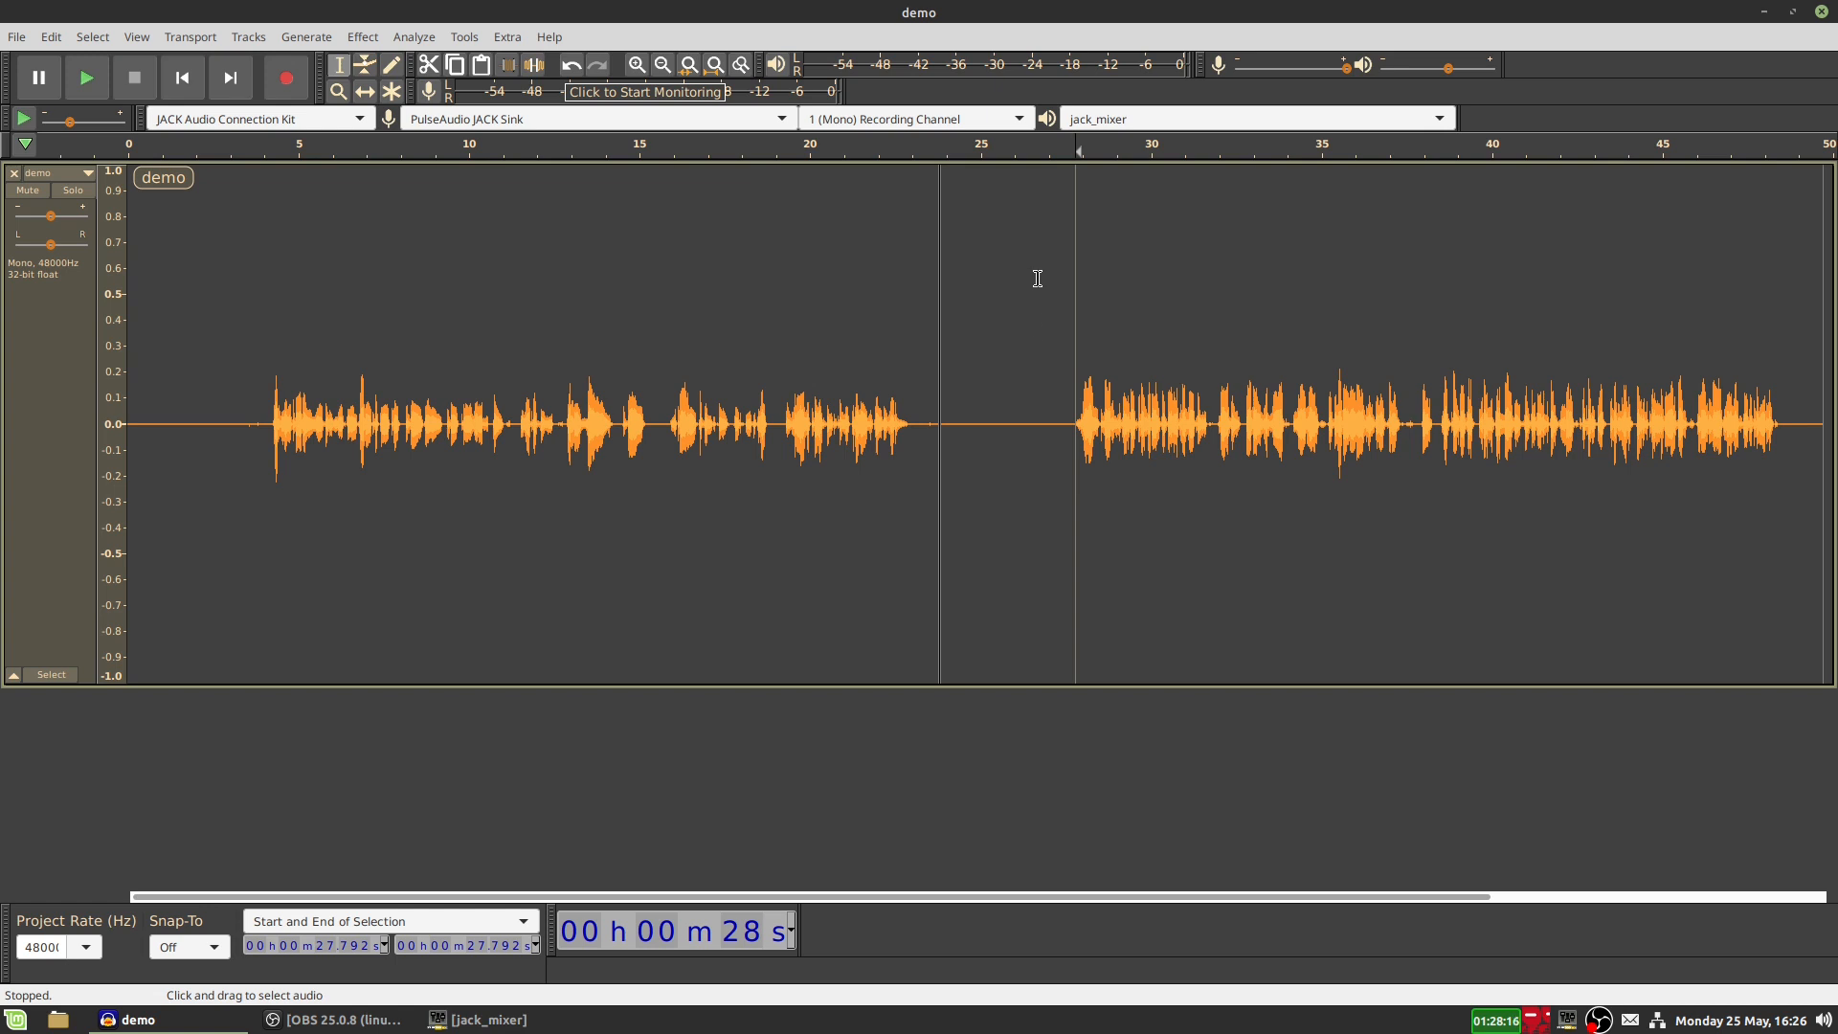
click(1010, 324)
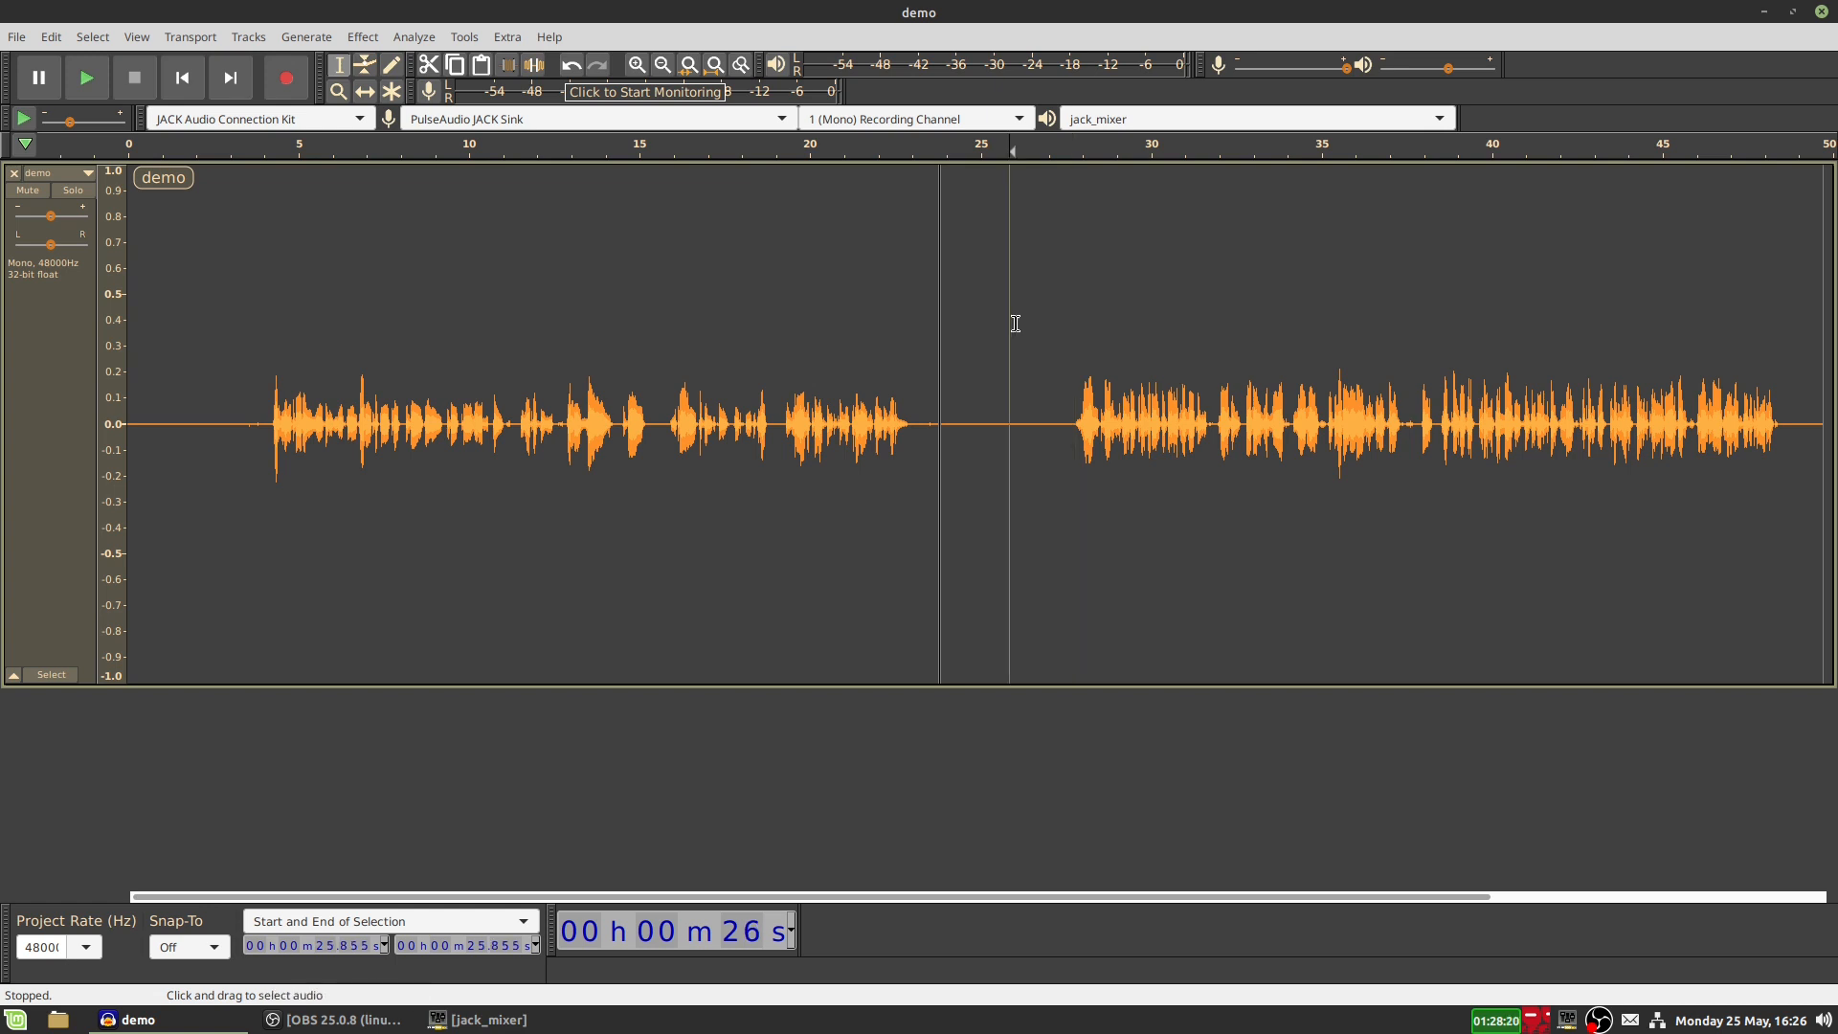